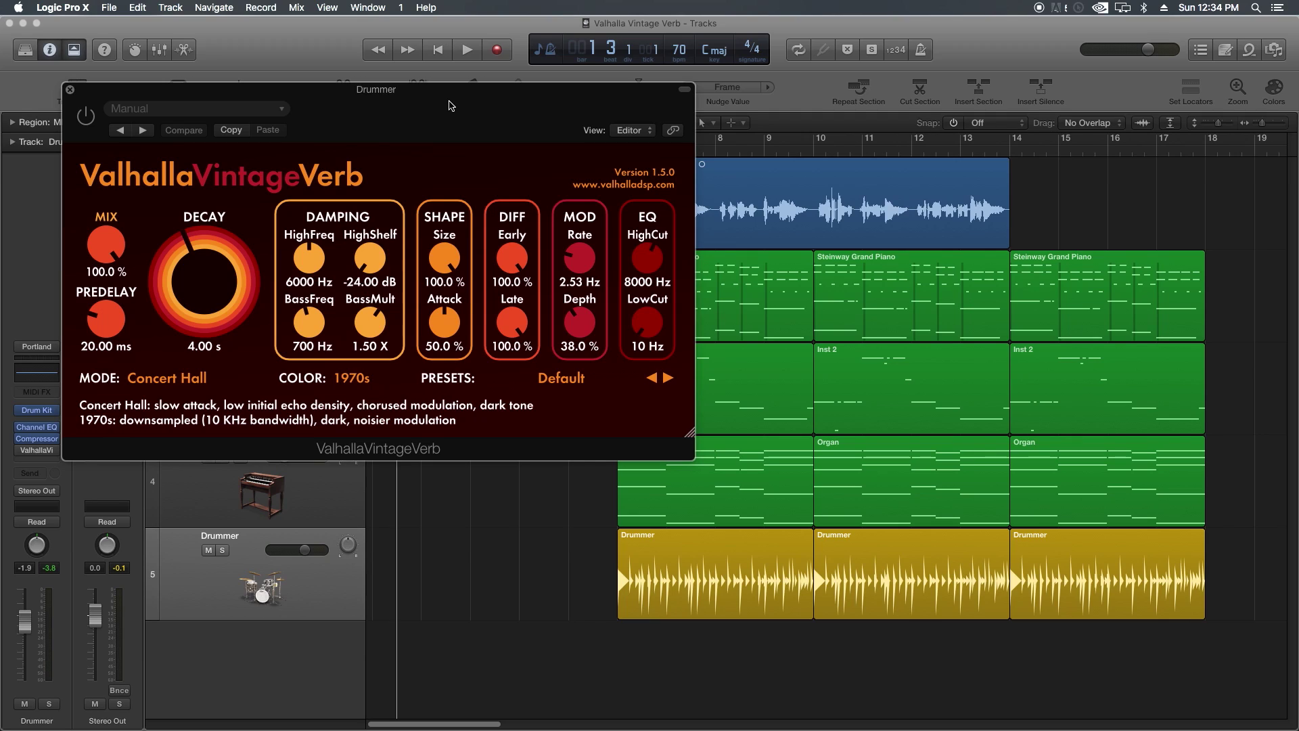
# Step: Move the drum track's ValhallaVintageVerb window around and close it to uncover the arrangement
pyautogui.moveTo(435, 93); pyautogui.dragTo(459, 242)
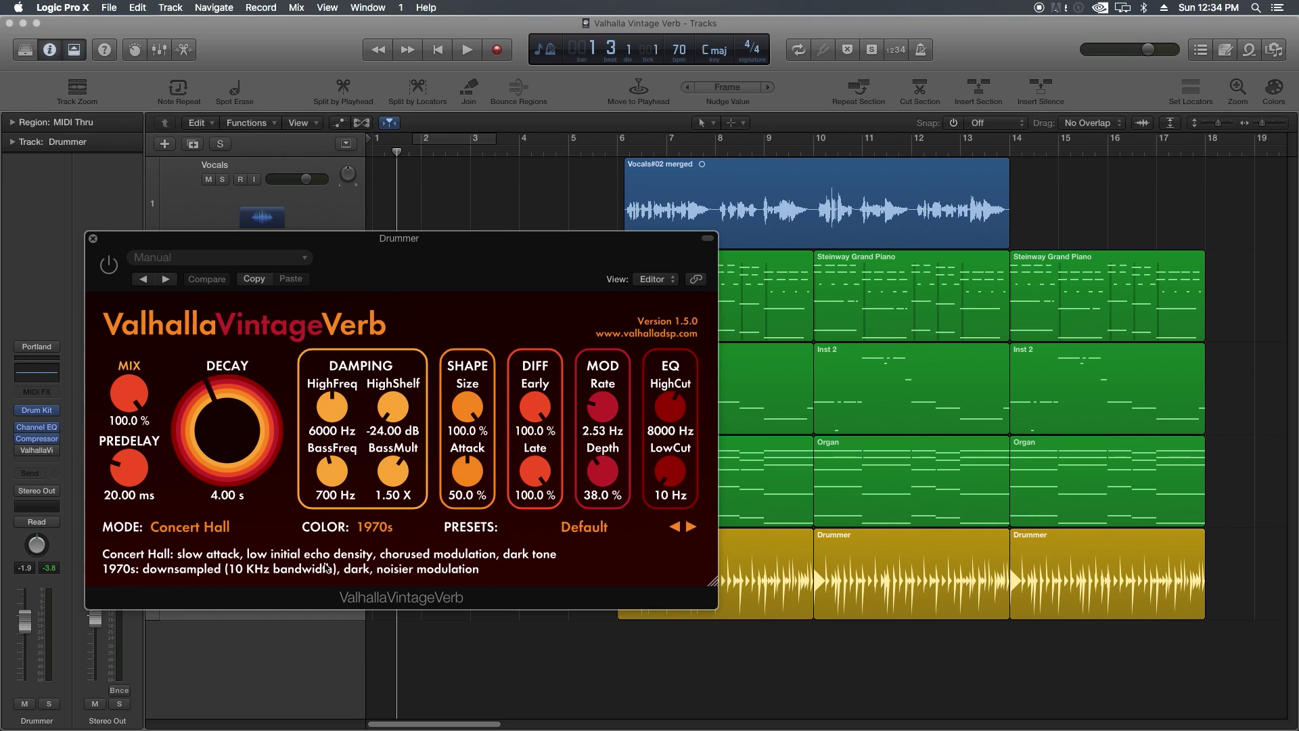
pyautogui.moveTo(430, 244); pyautogui.dragTo(408, 110)
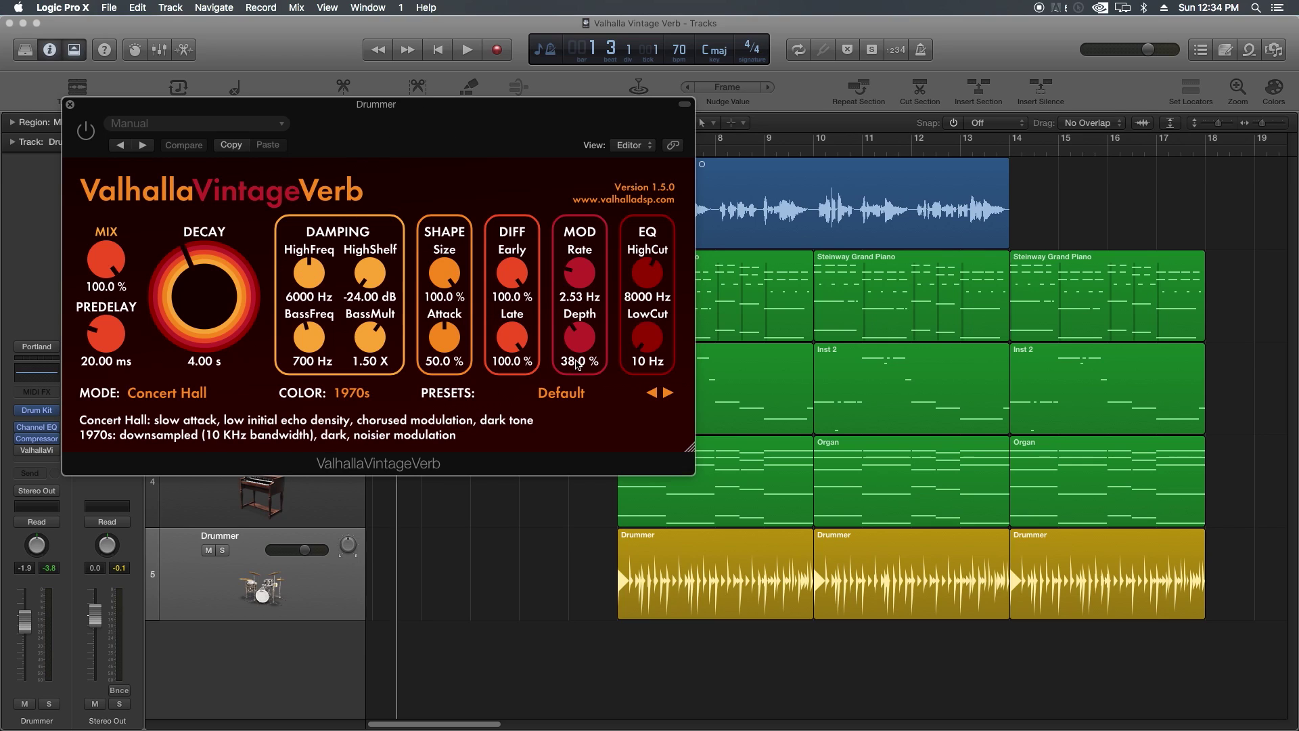
pyautogui.click(71, 106)
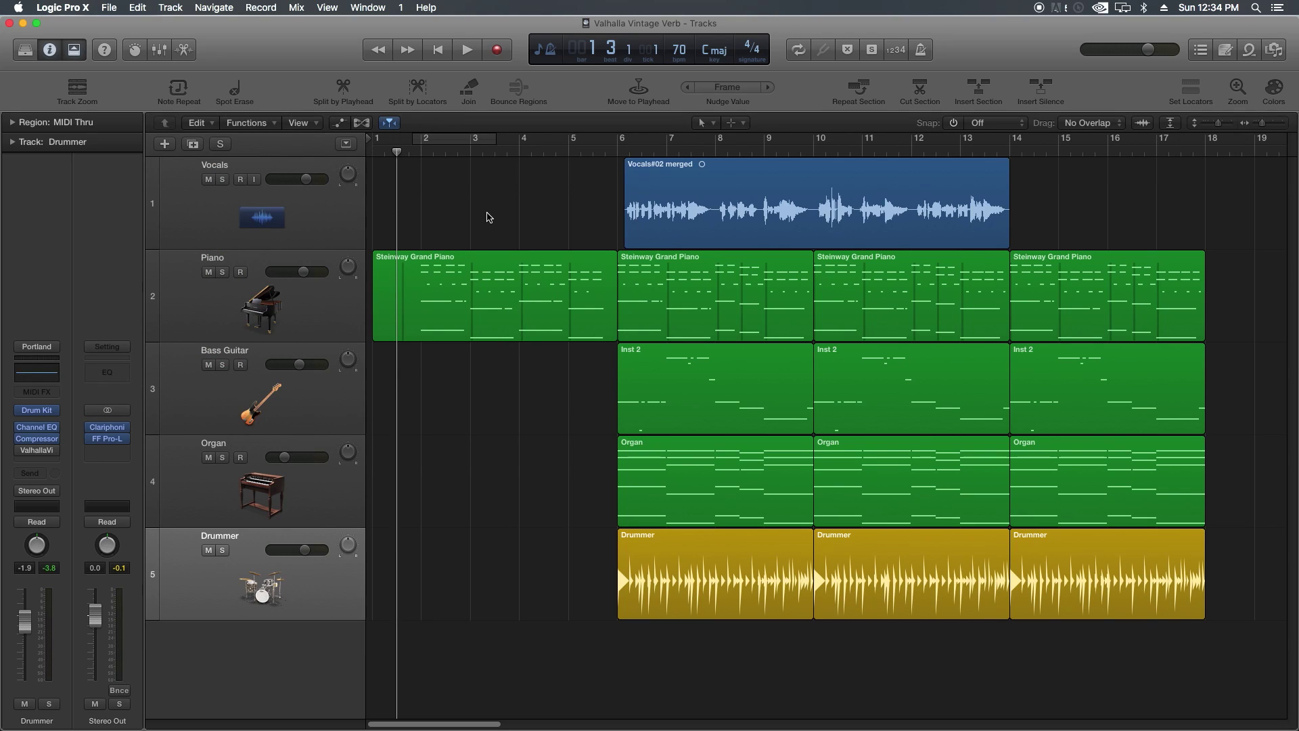
pyautogui.moveTo(490, 215); pyautogui.dragTo(623, 230)
pyautogui.click(423, 269)
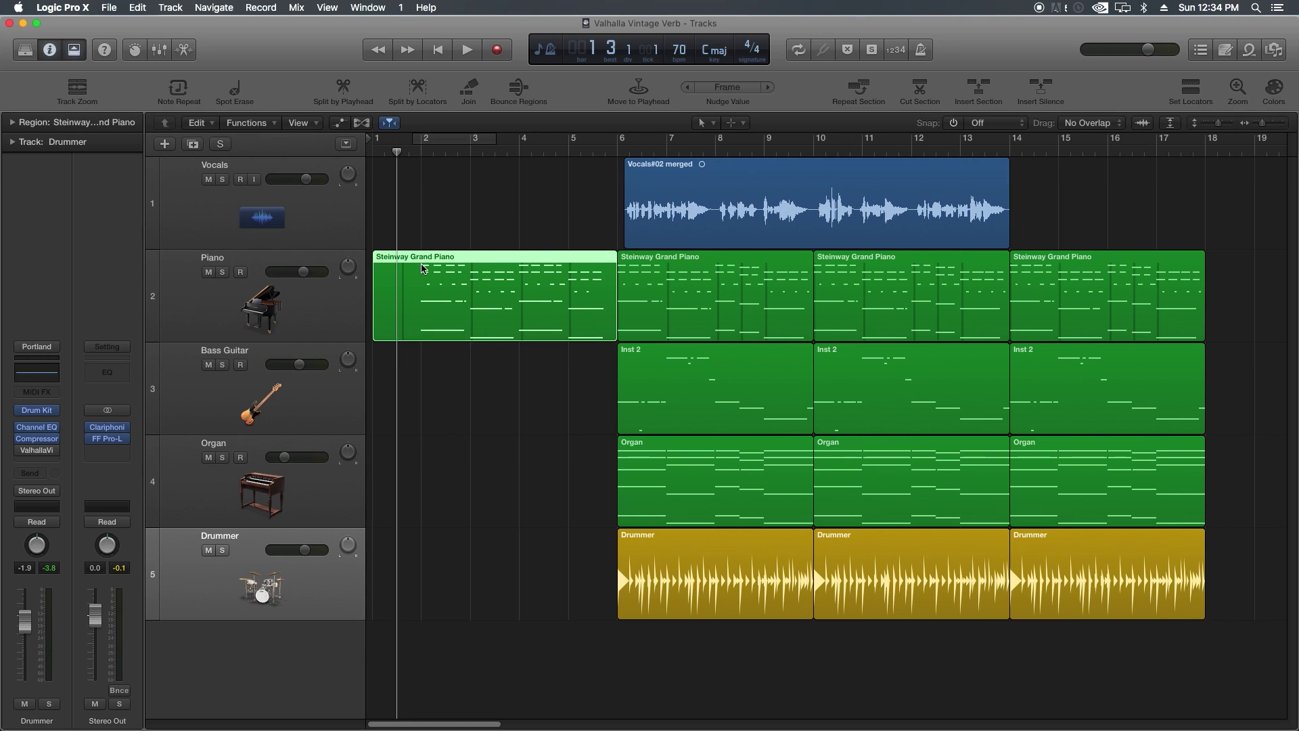
pyautogui.click(514, 385)
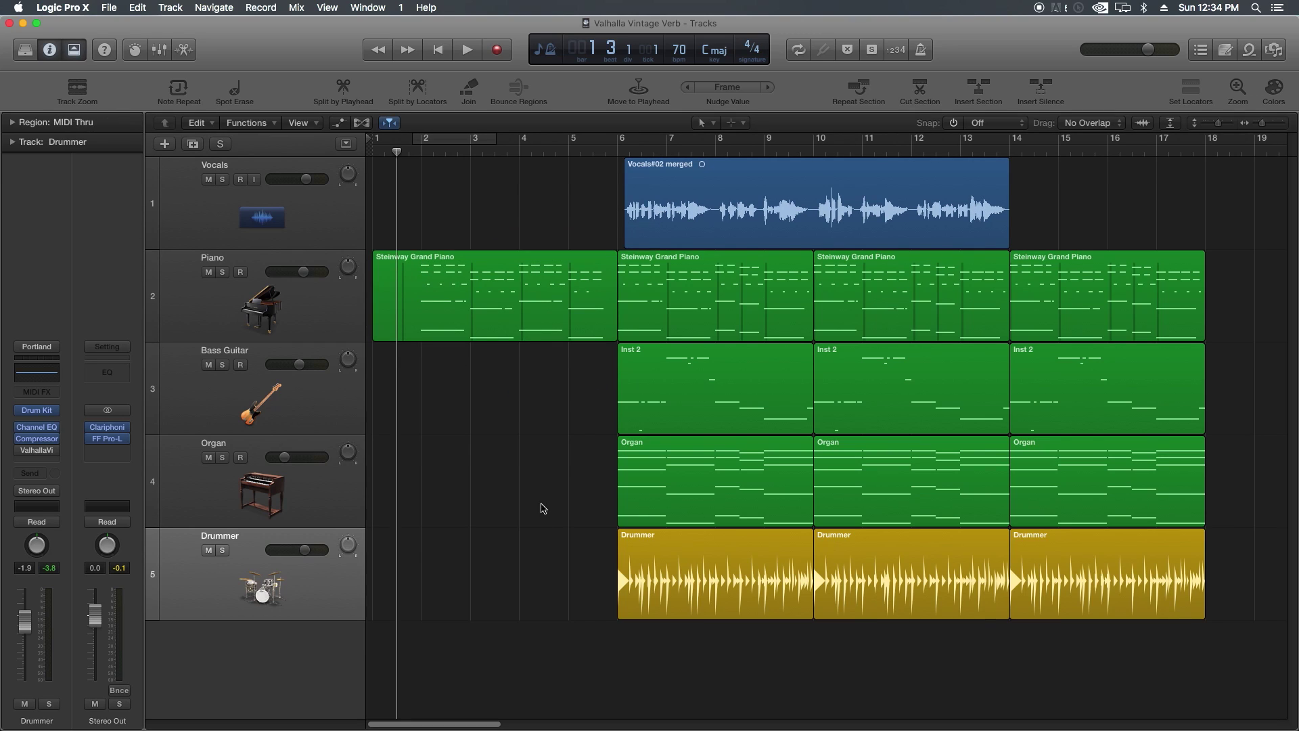
pyautogui.moveTo(635, 524); pyautogui.dragTo(649, 524)
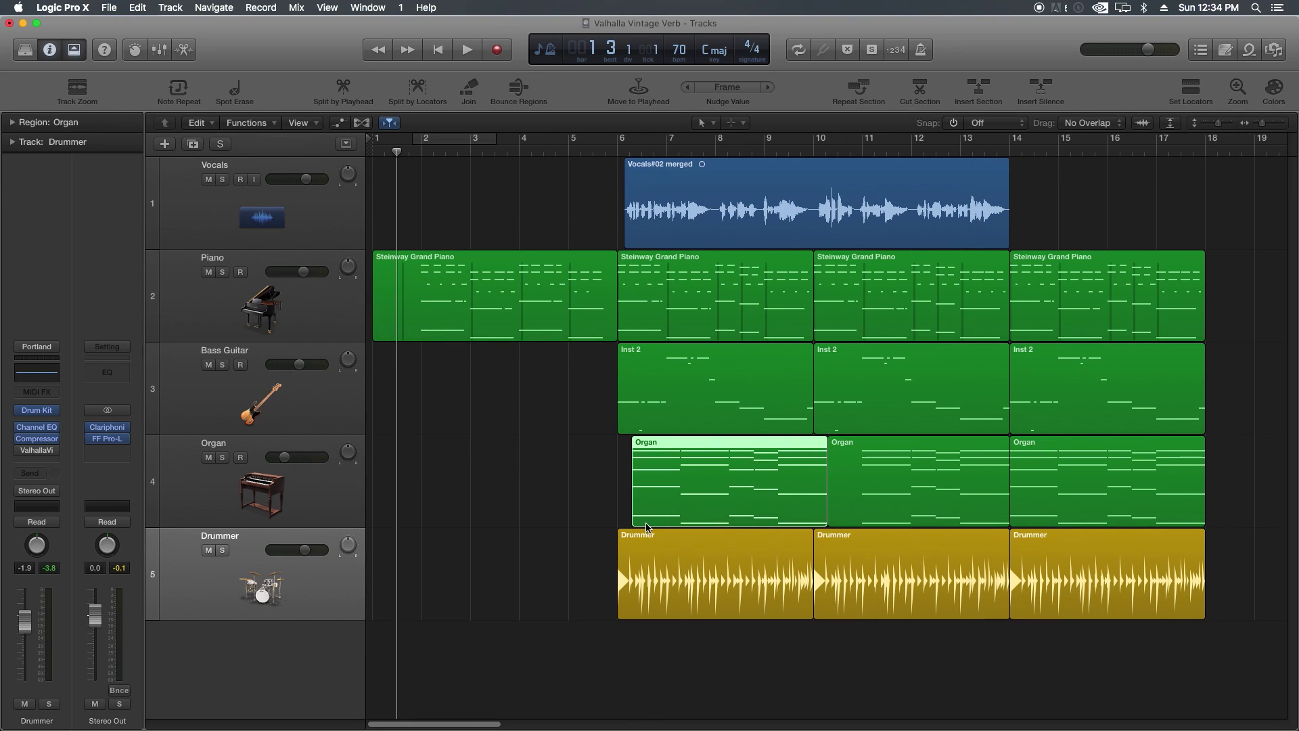
pyautogui.press('super+z')
pyautogui.click(661, 592)
pyautogui.click(514, 514)
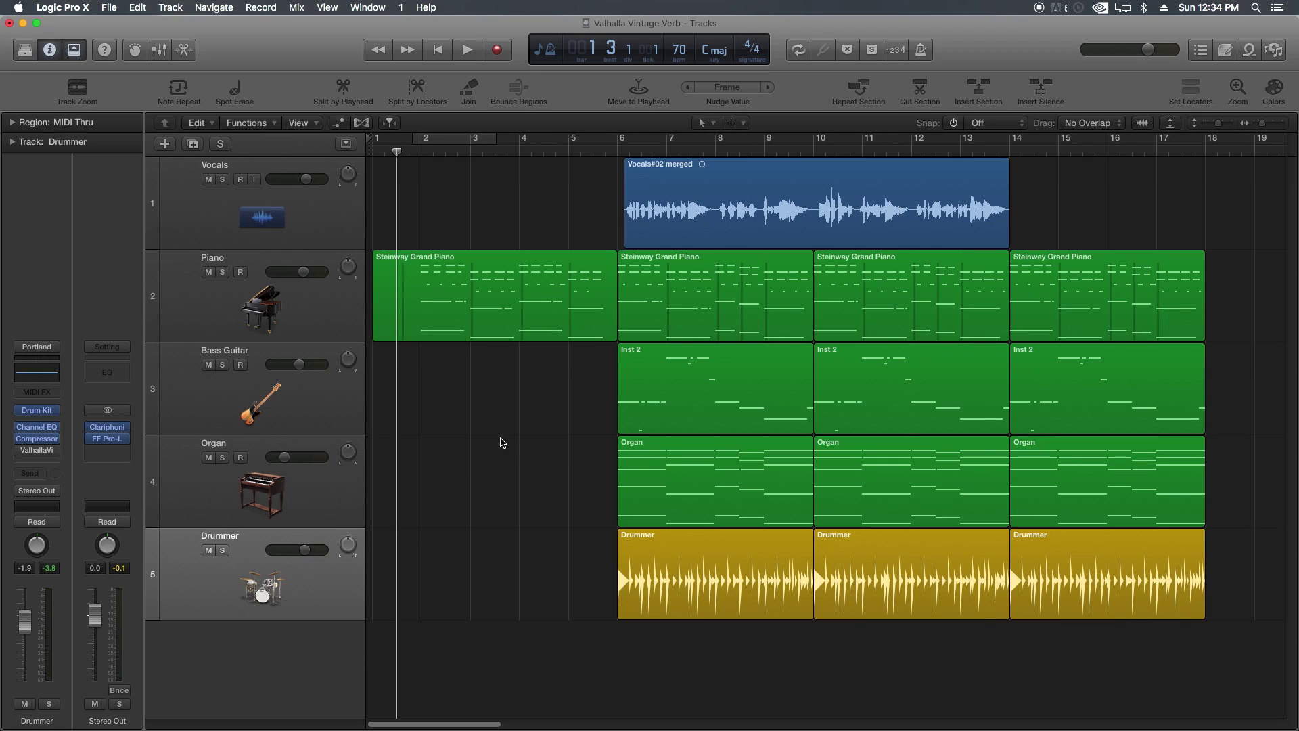
# Step: Play the full arrangement from bar 1 and stop it at bar 14 after the vocals end
pyautogui.press('space')
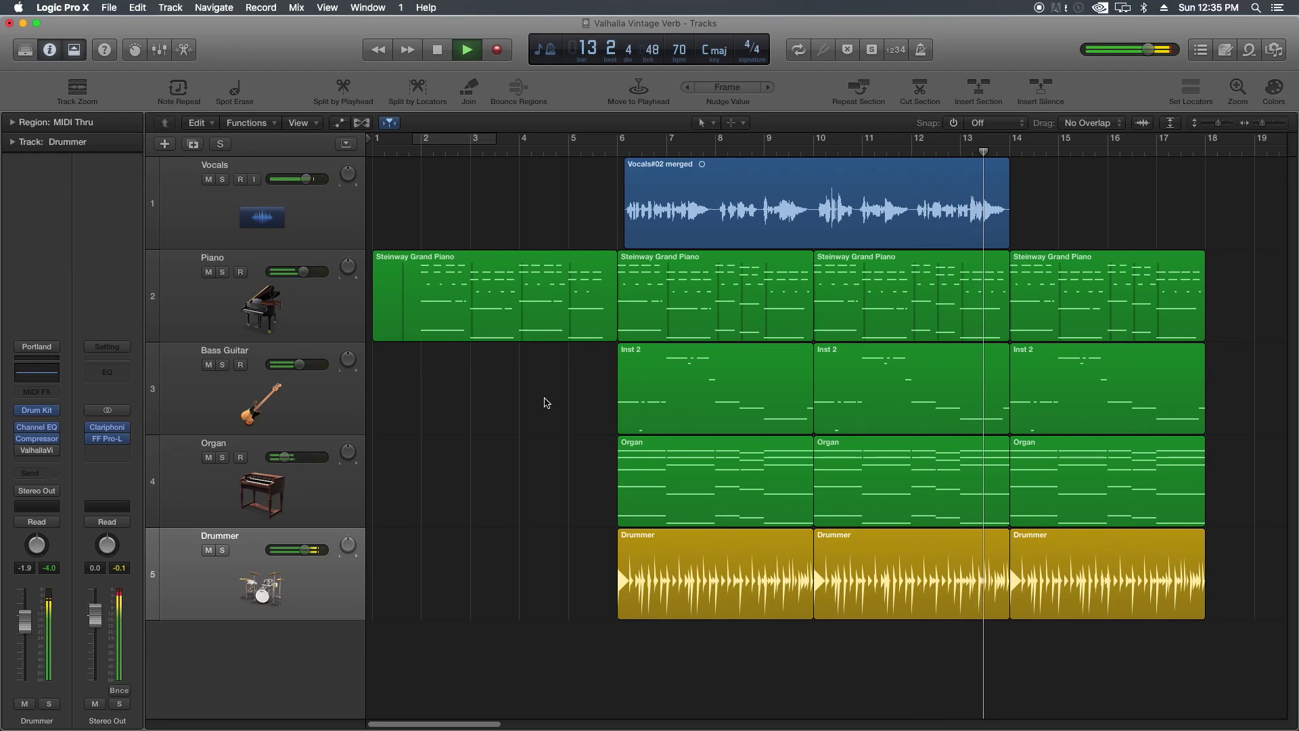
pyautogui.press('space')
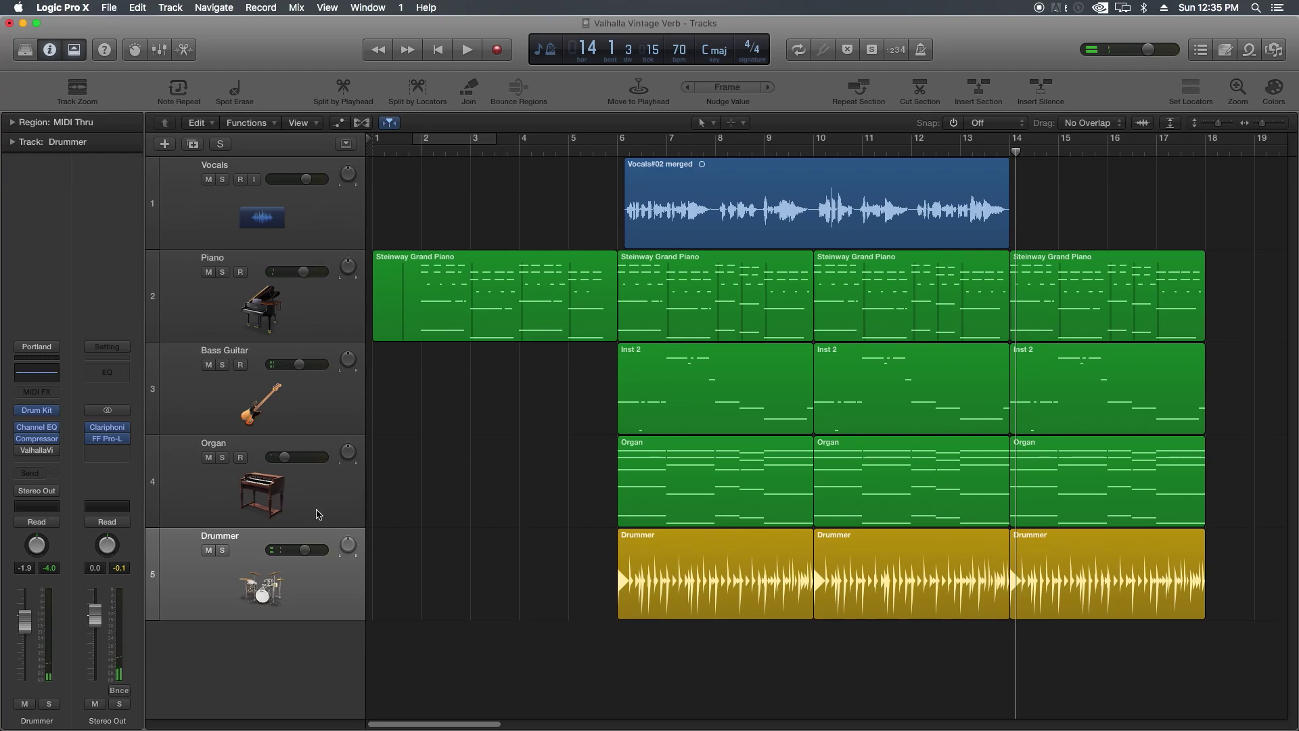
# Step: Solo the Drummer track and set the cycle range to its first two regions, bars 6 to 14
pyautogui.click(223, 550)
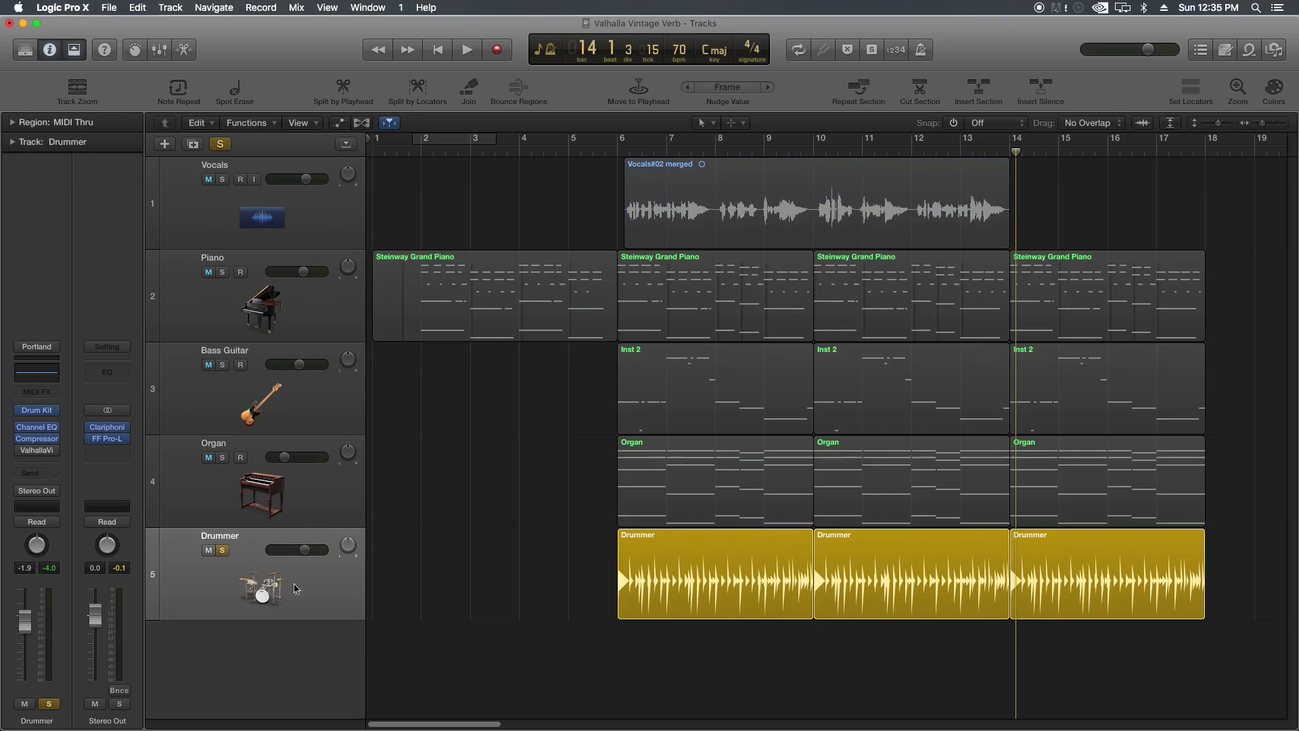
pyautogui.moveTo(512, 578); pyautogui.dragTo(873, 581)
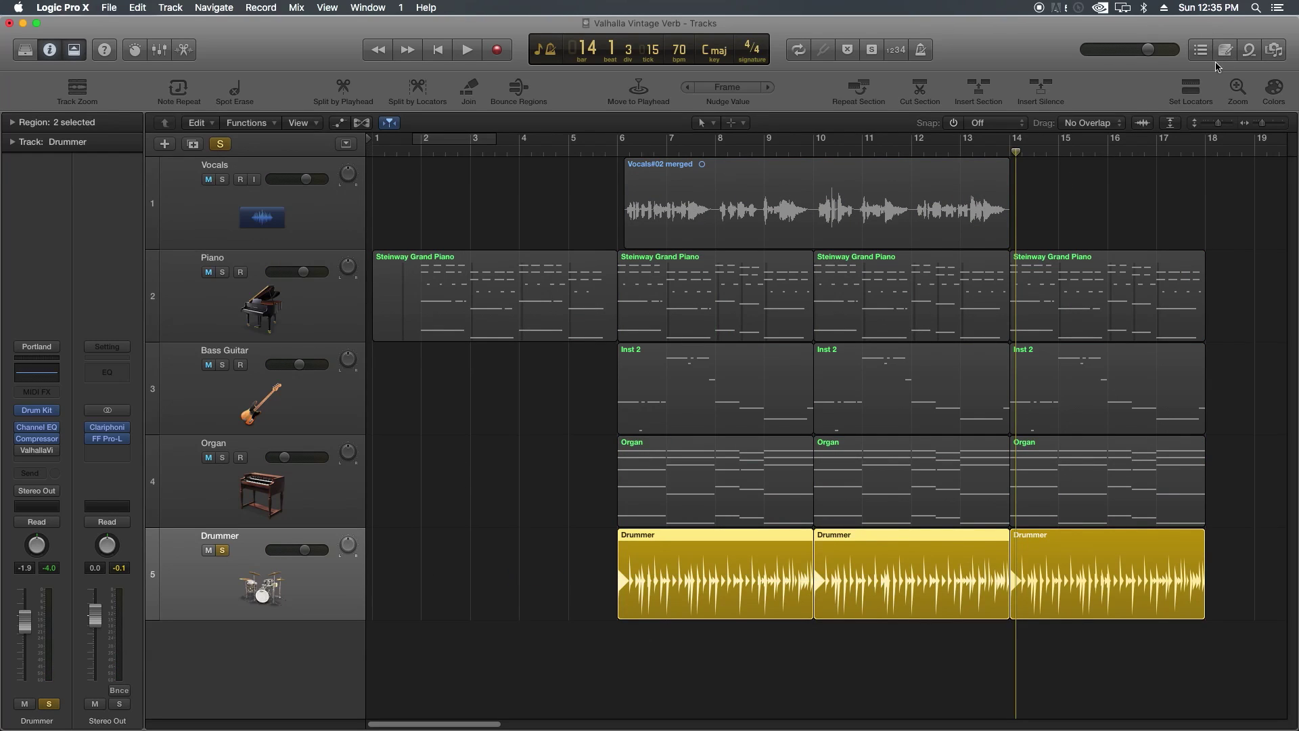
pyautogui.click(1192, 90)
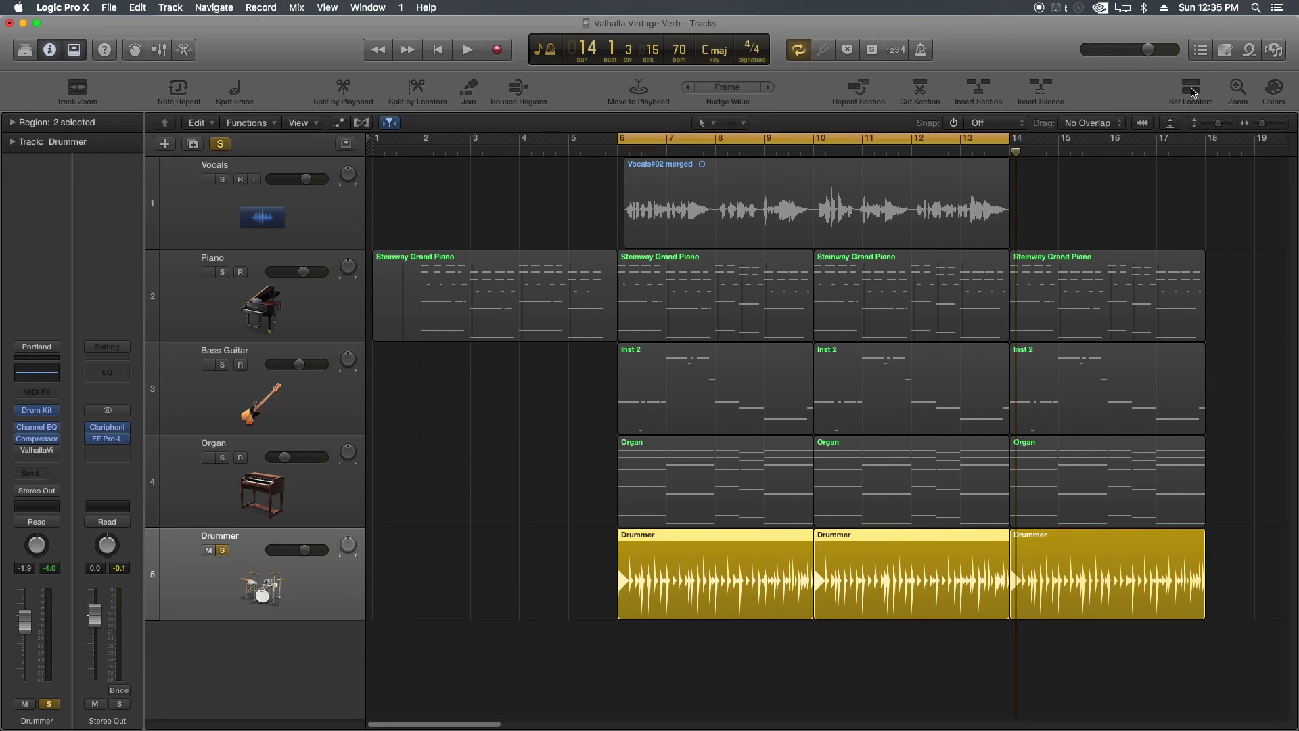
# Step: Open ValhallaVintageVerb on the Drummer track, turn the plug-in on and move its window below the Vocals track
pyautogui.click(36, 450)
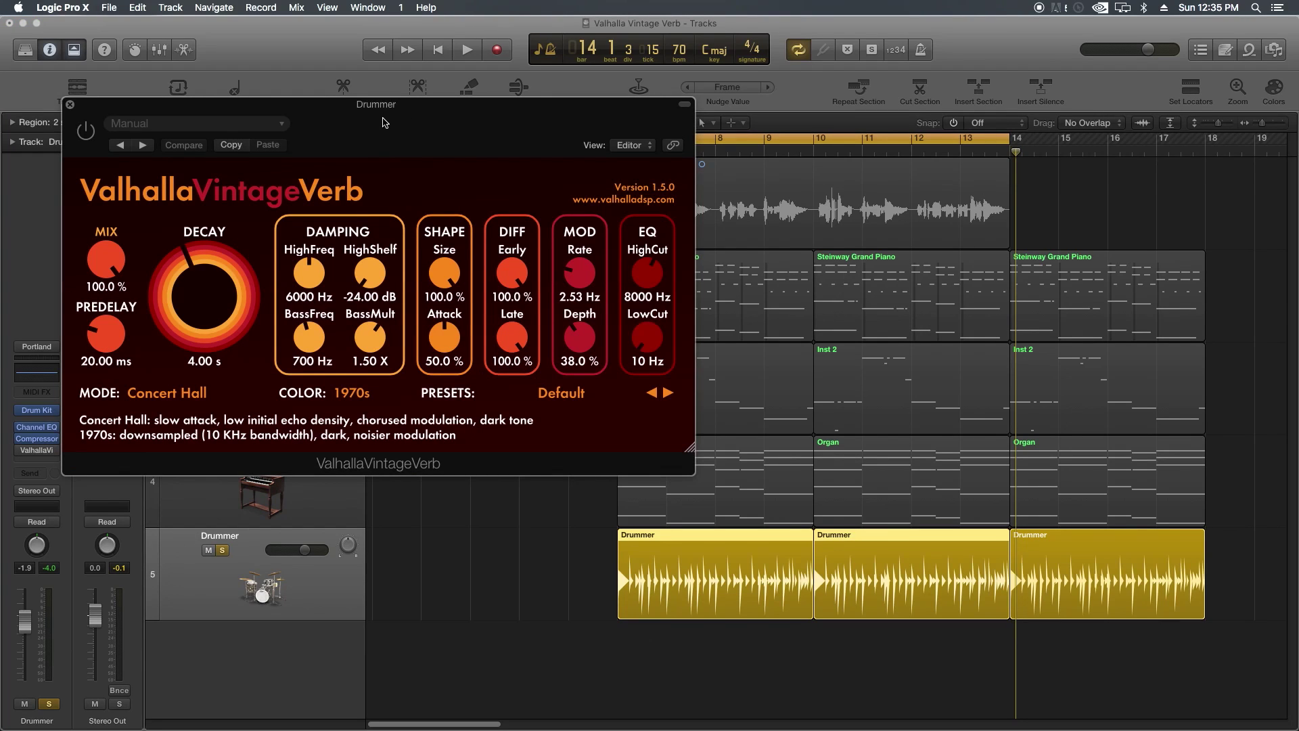
pyautogui.moveTo(377, 116); pyautogui.dragTo(529, 112)
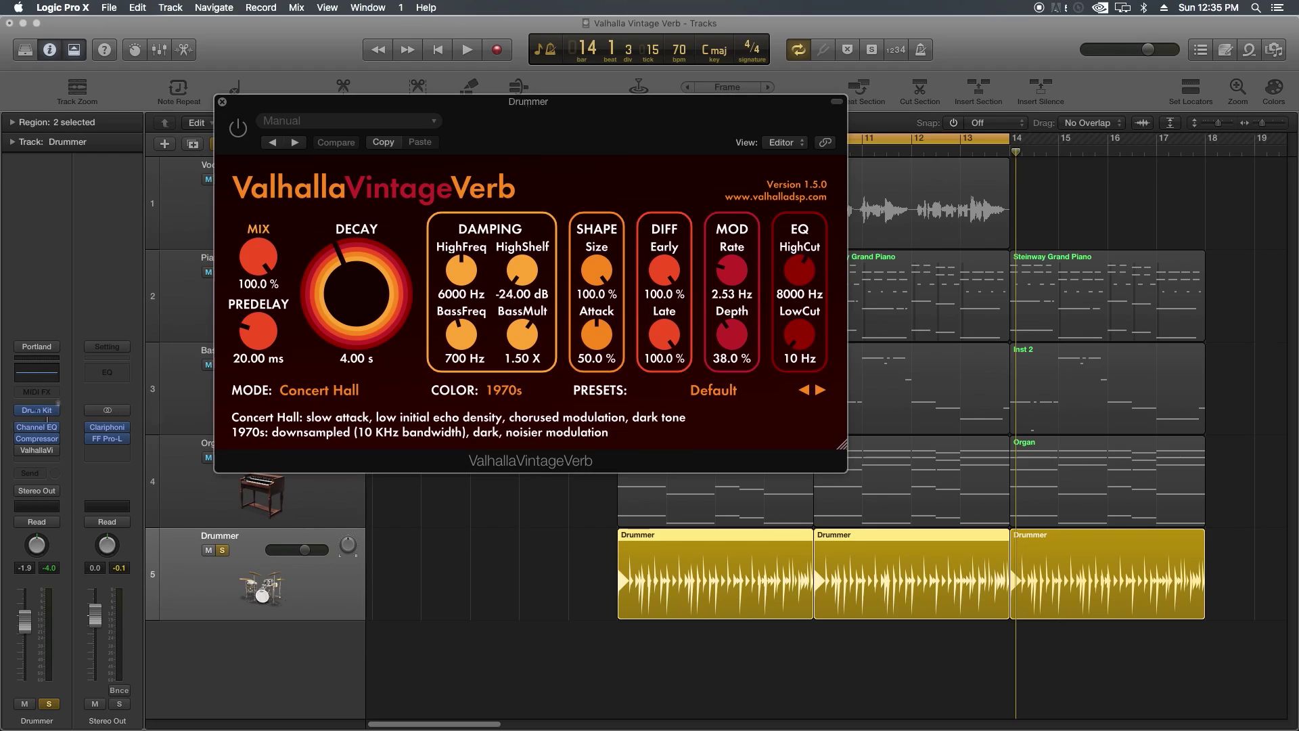
pyautogui.click(244, 132)
pyautogui.moveTo(308, 112); pyautogui.dragTo(210, 277)
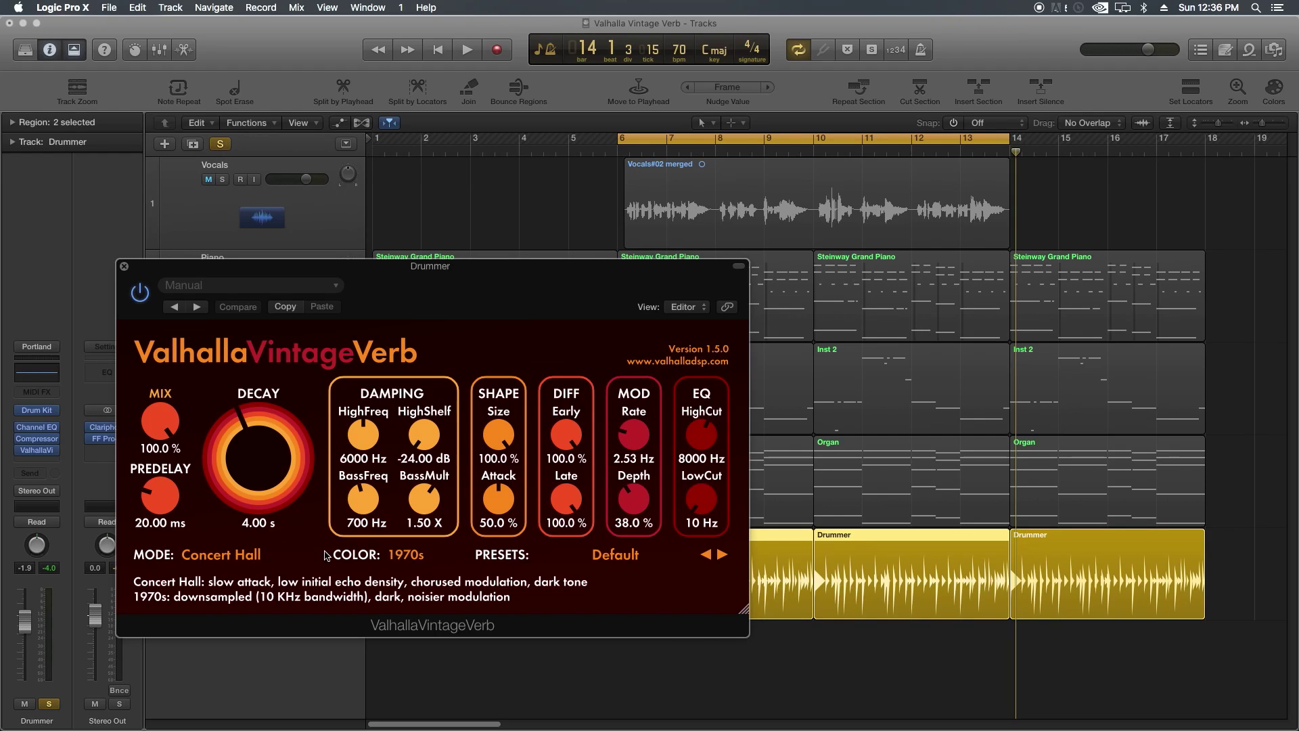
# Step: Compare the reverb's color modes by switching through 1980s and NOW and back to 1970s, two times over
pyautogui.click(411, 558)
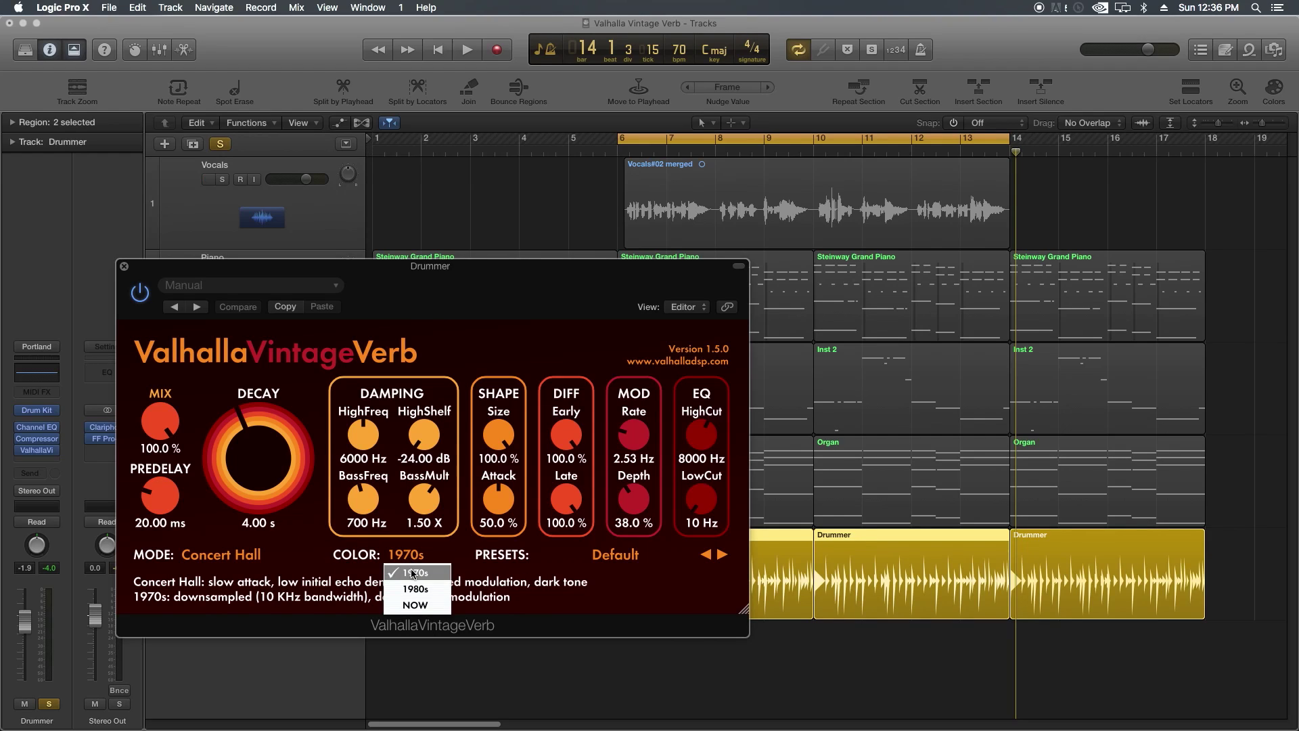
pyautogui.click(419, 586)
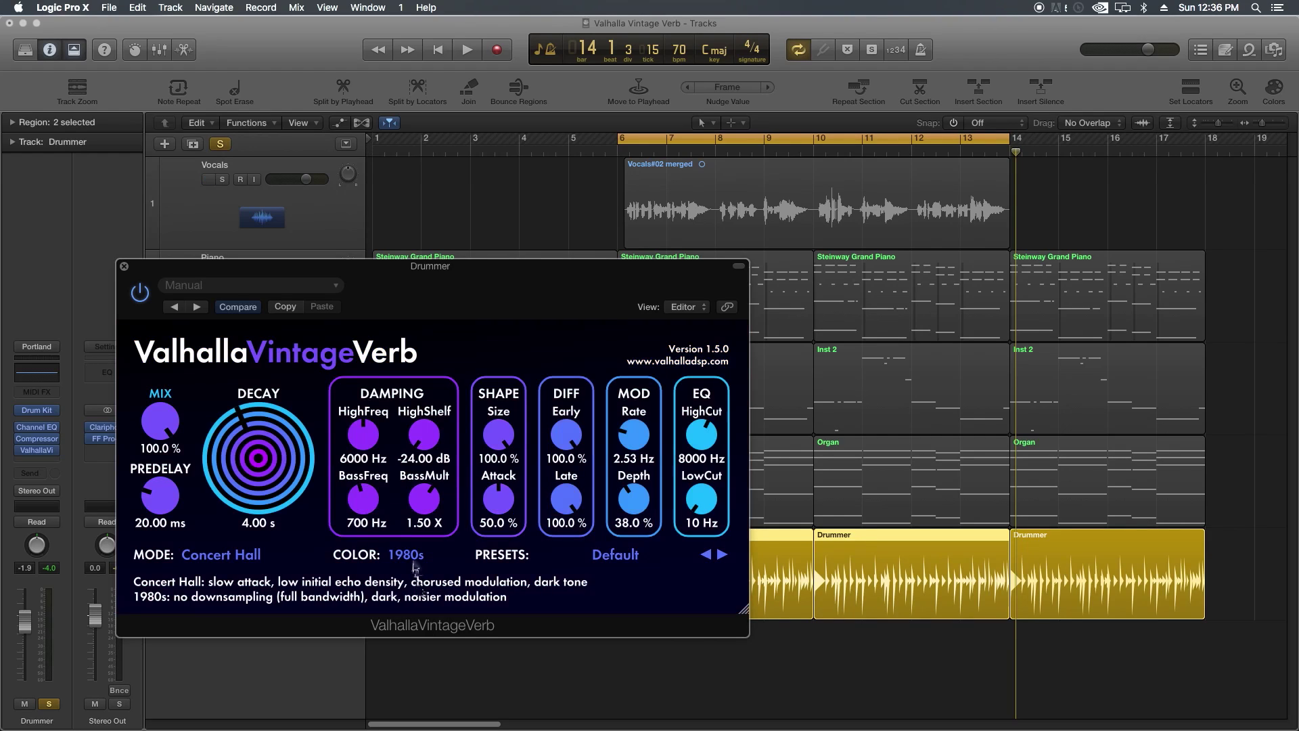
pyautogui.click(413, 555)
pyautogui.click(422, 606)
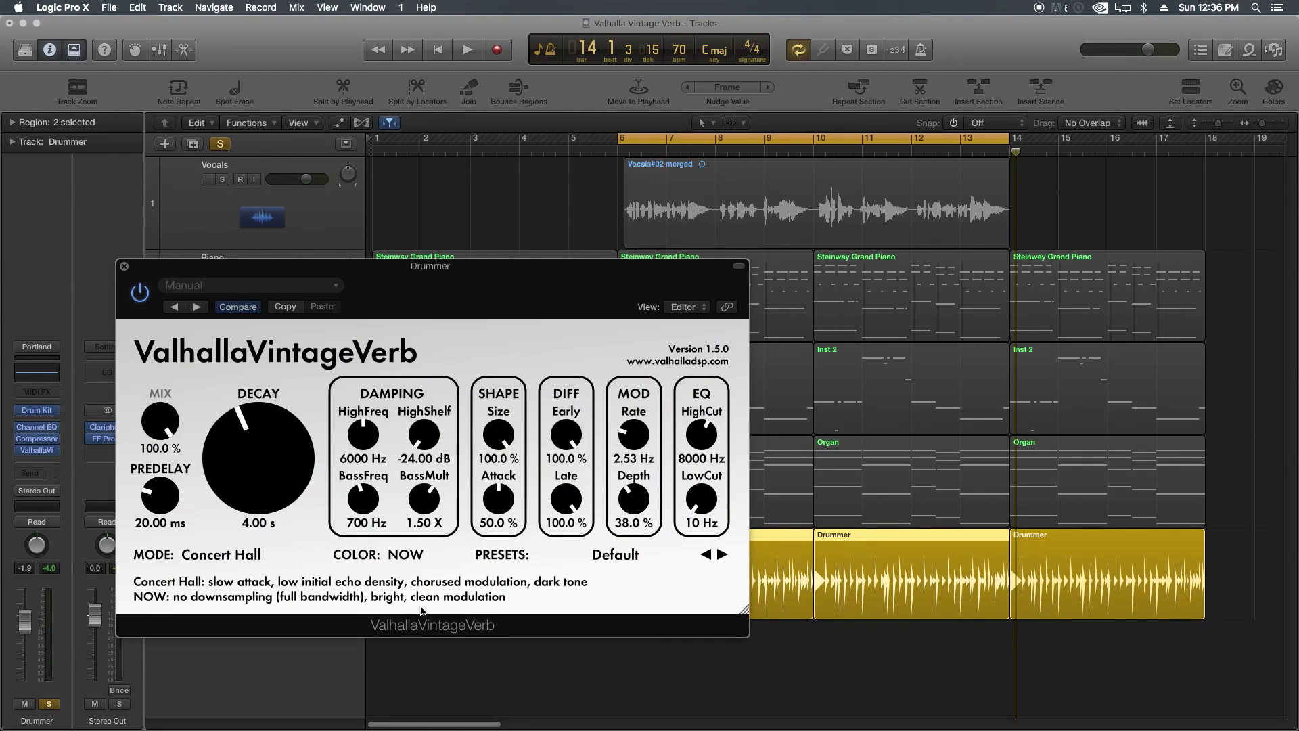
pyautogui.click(410, 559)
pyautogui.click(415, 572)
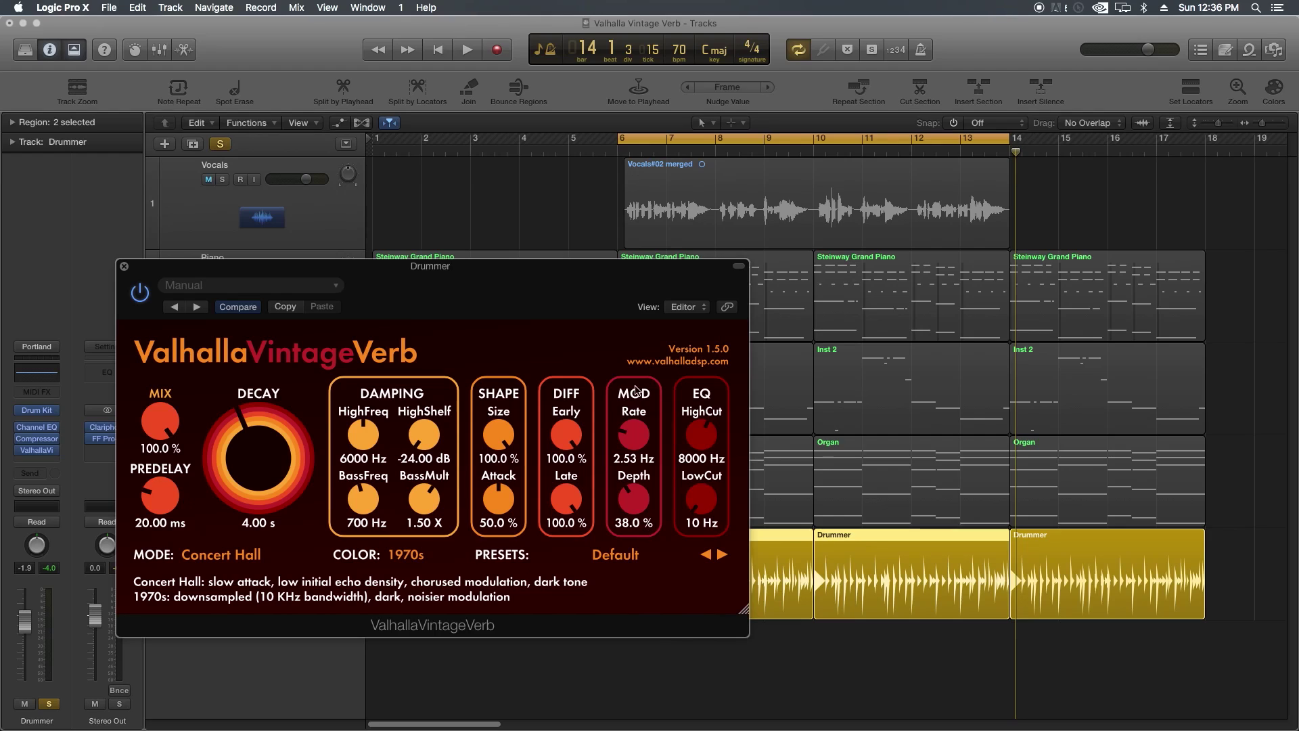
pyautogui.moveTo(614, 551)
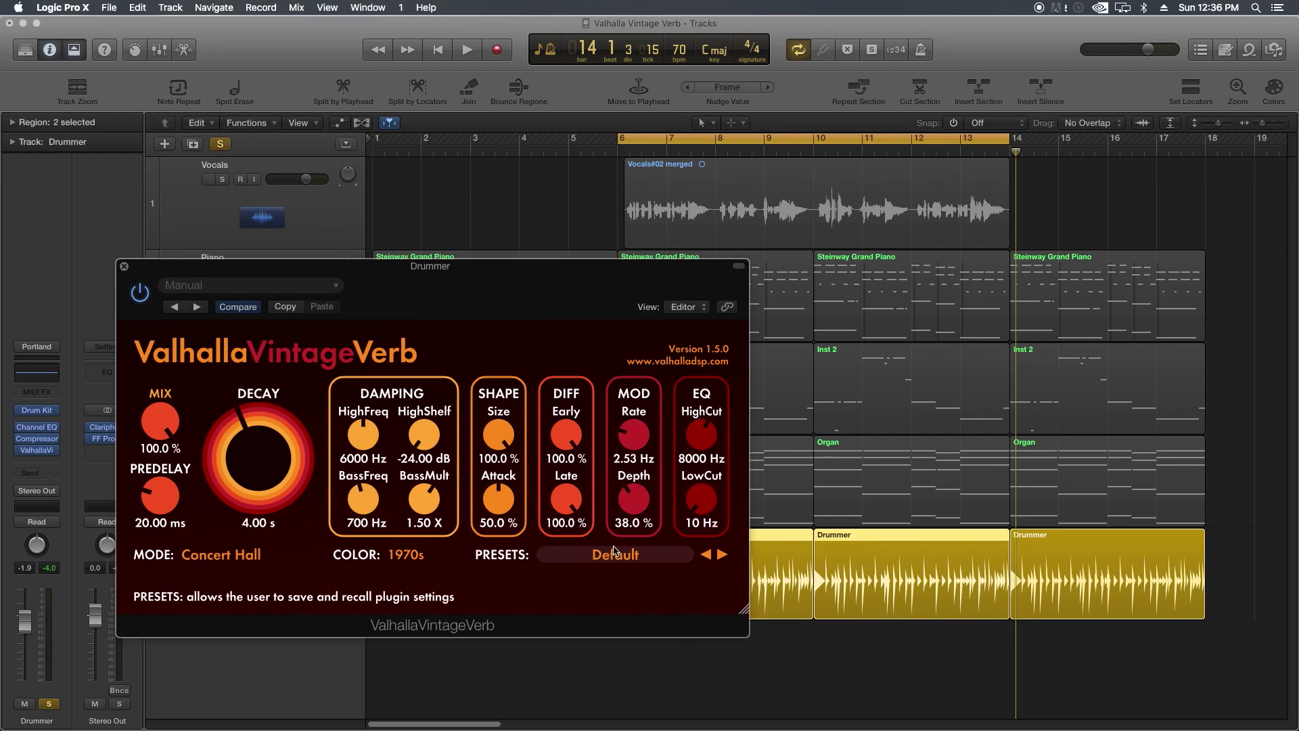
pyautogui.click(424, 559)
pyautogui.click(424, 587)
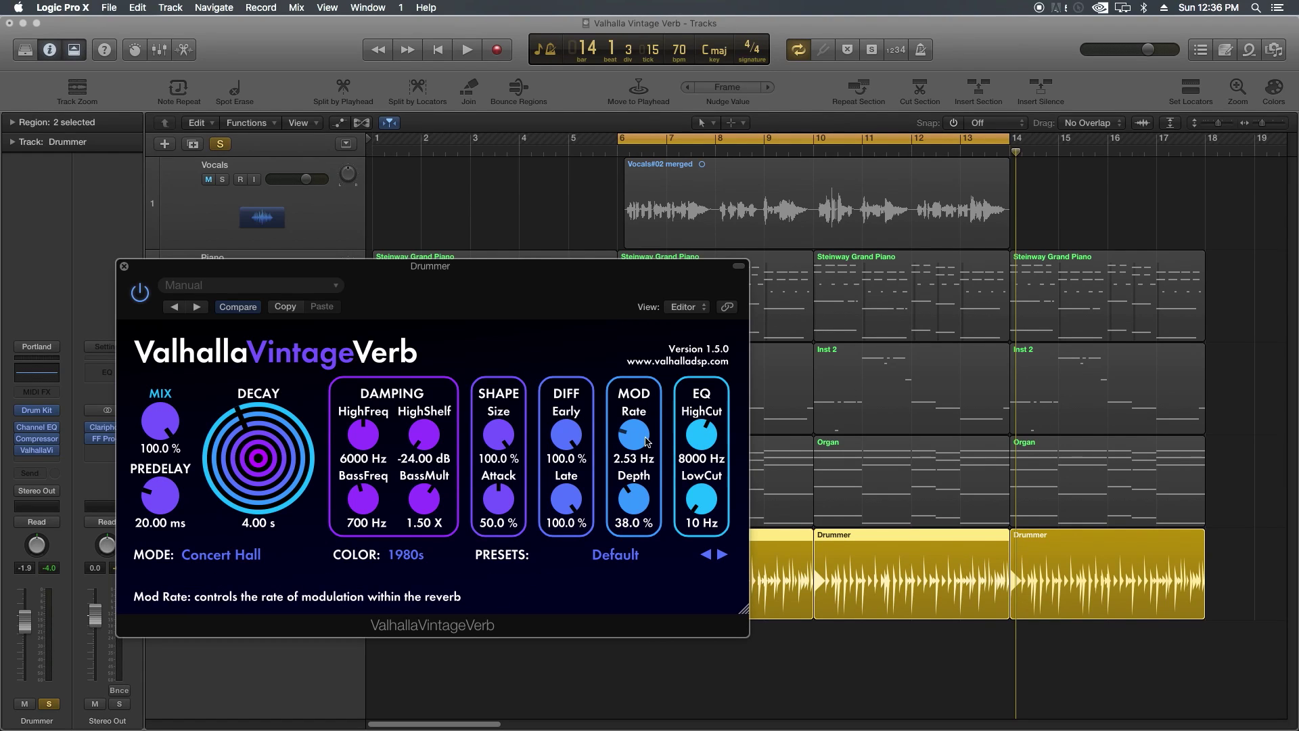
pyautogui.click(406, 555)
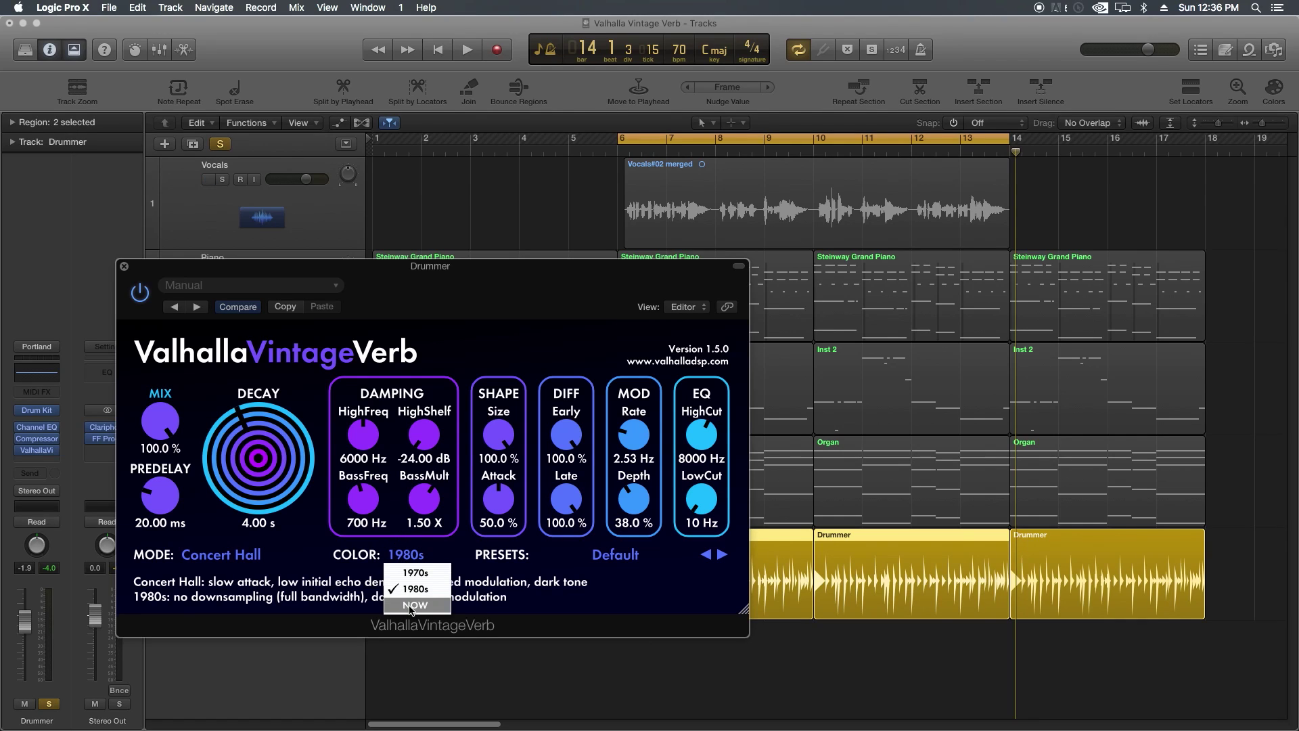
pyautogui.click(410, 607)
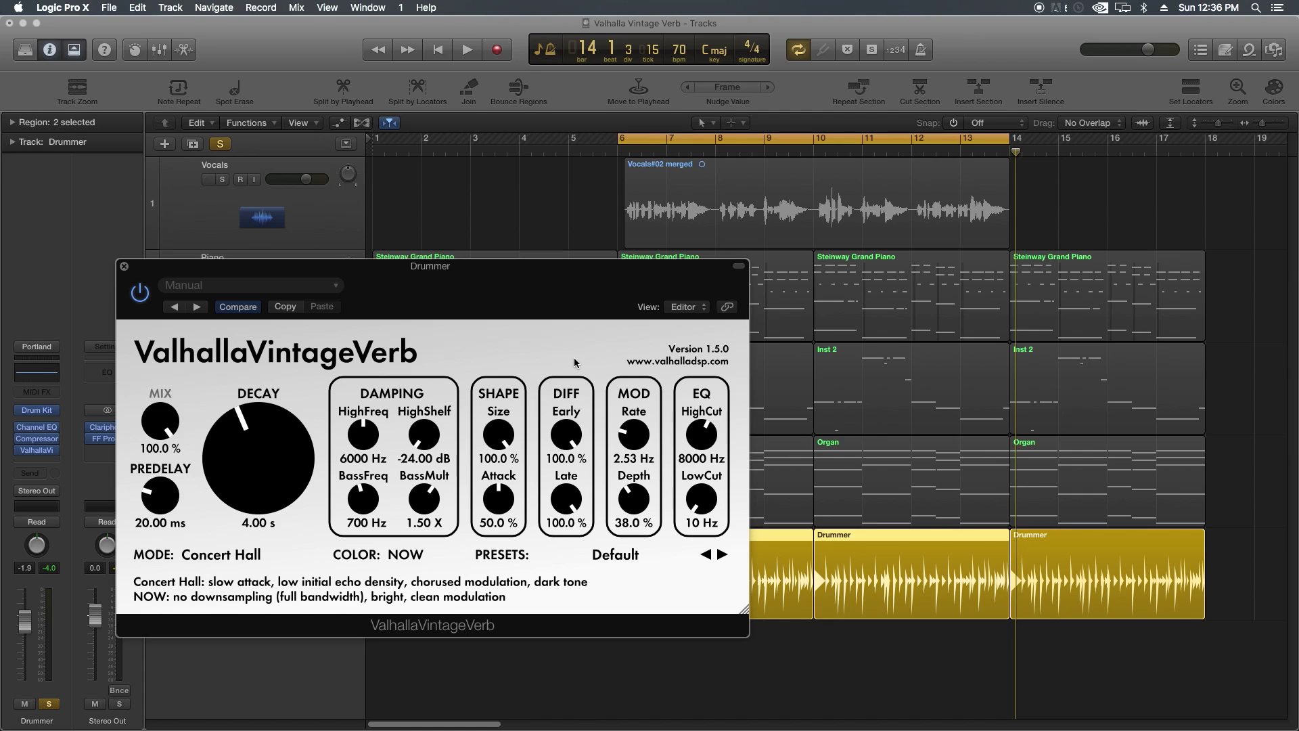
pyautogui.click(404, 555)
pyautogui.click(410, 574)
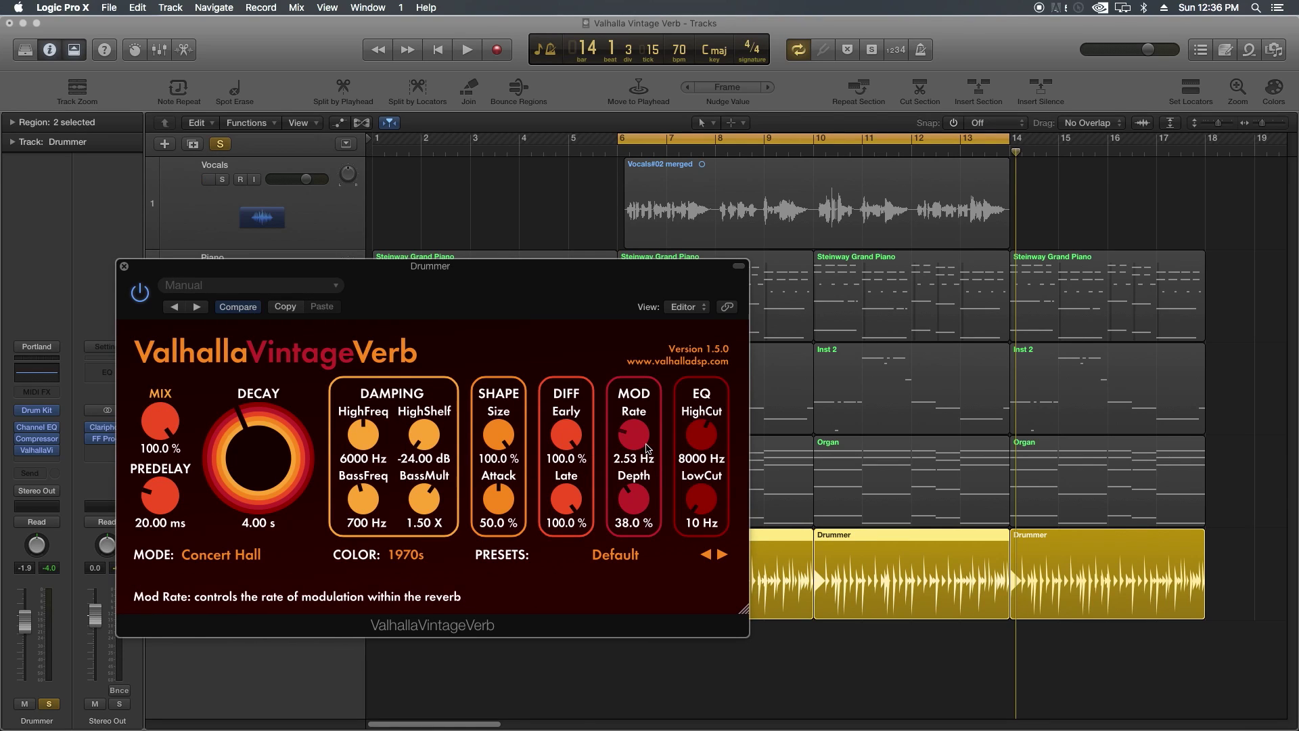
# Step: Set the reverb mix to 0% and play the soloed drums dry
pyautogui.moveTo(158, 433); pyautogui.dragTo(144, 645)
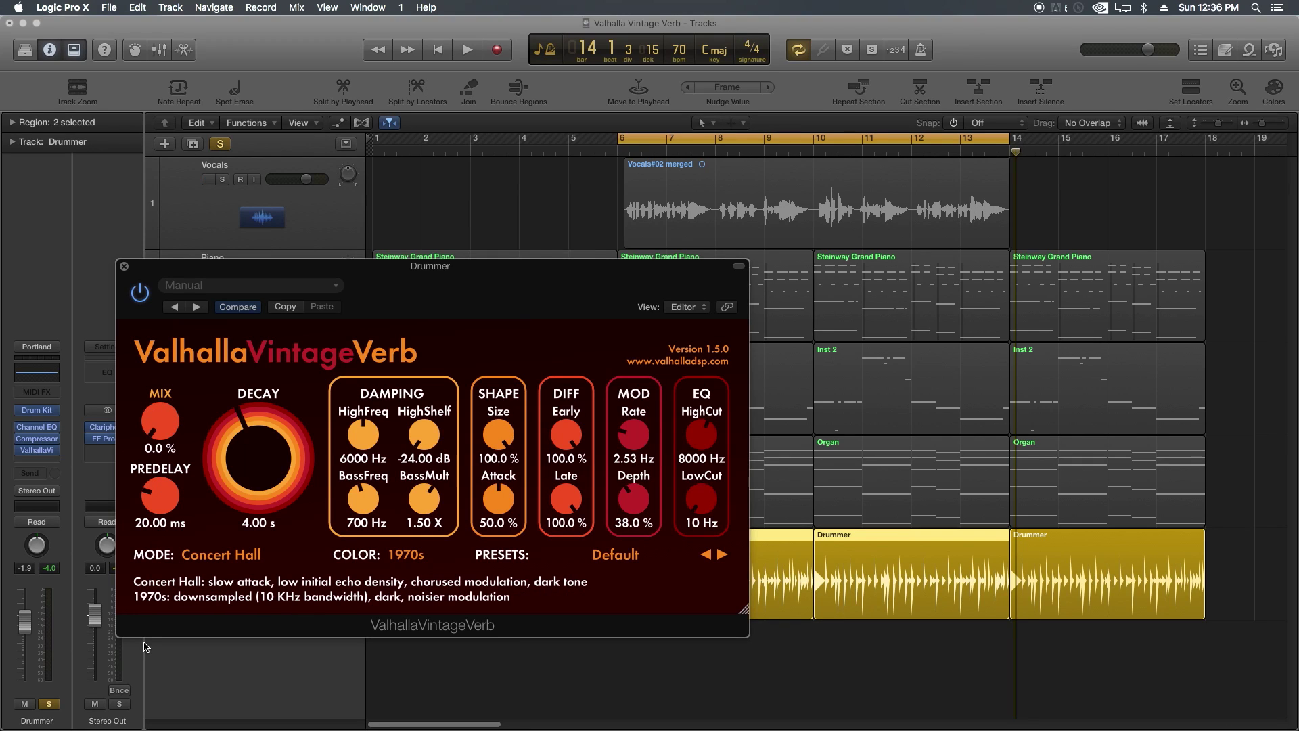
pyautogui.press('space')
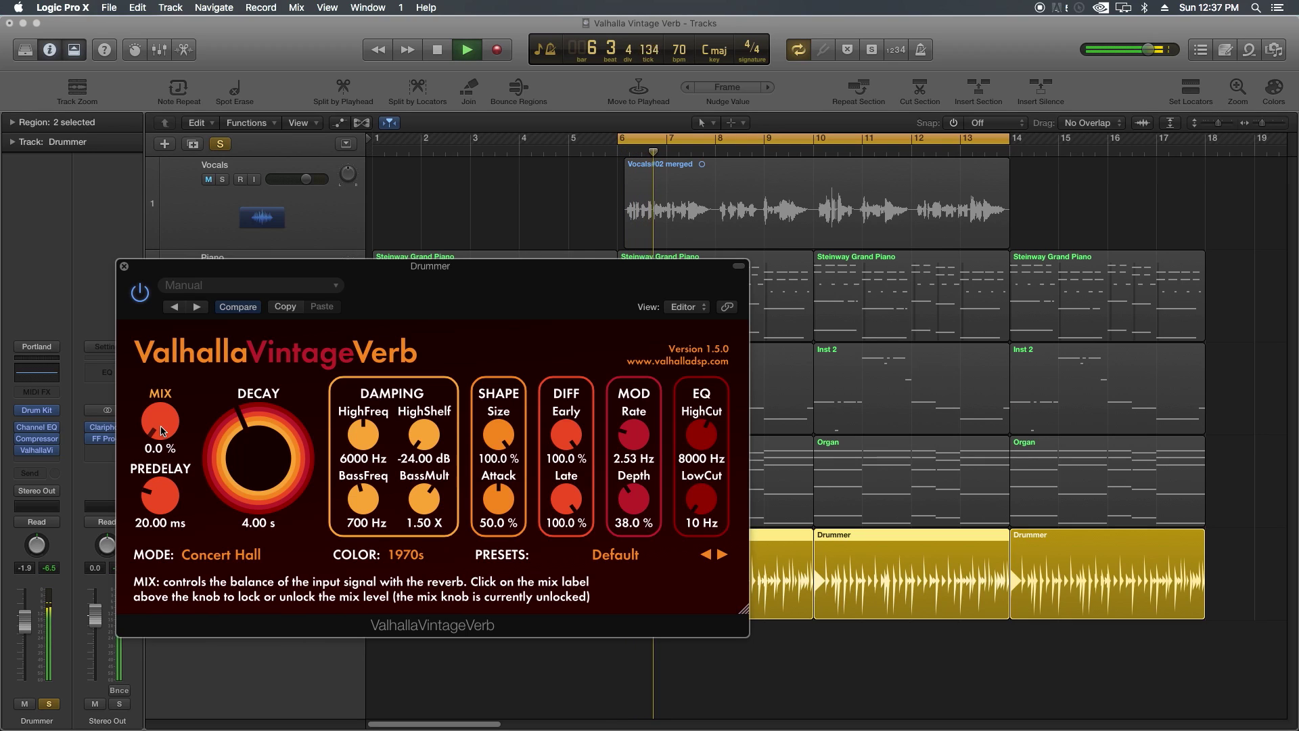
pyautogui.press('space')
# Step: Set the reverb mix to 100% and play the drums fully wet
pyautogui.moveTo(162, 430); pyautogui.dragTo(194, 174)
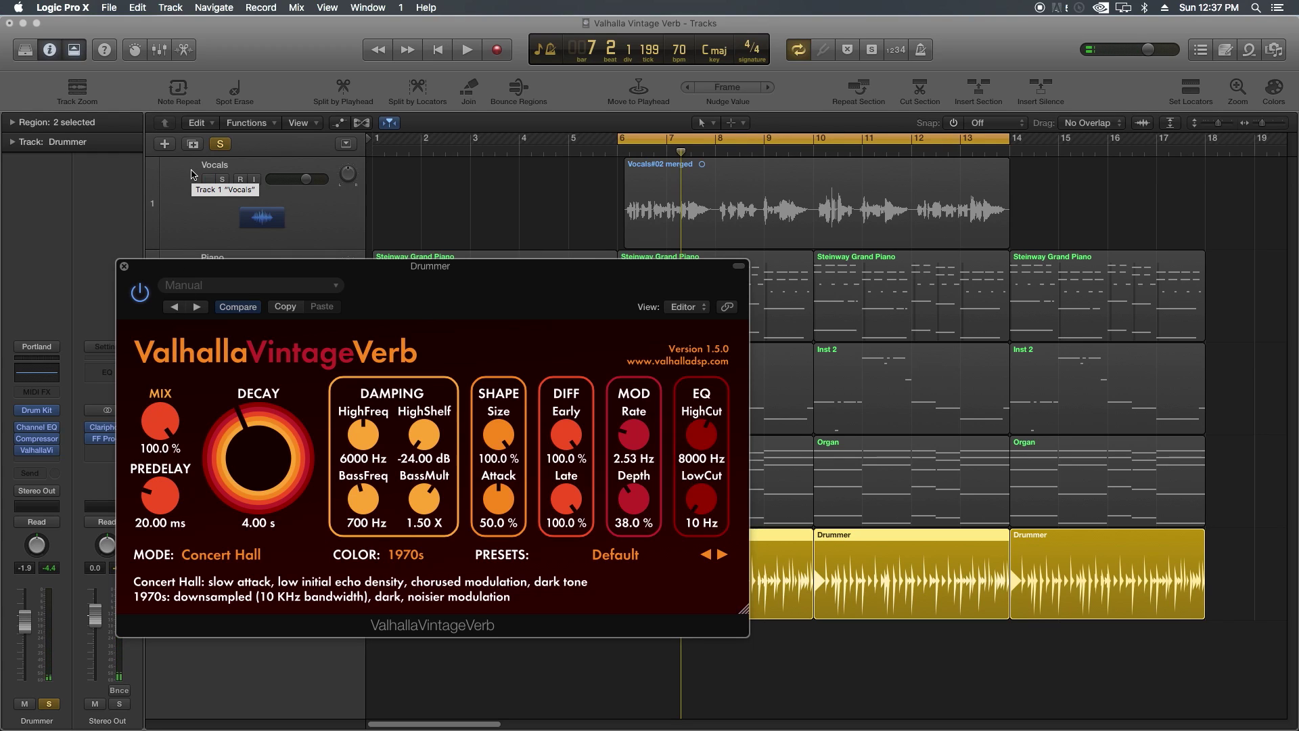
pyautogui.press('space')
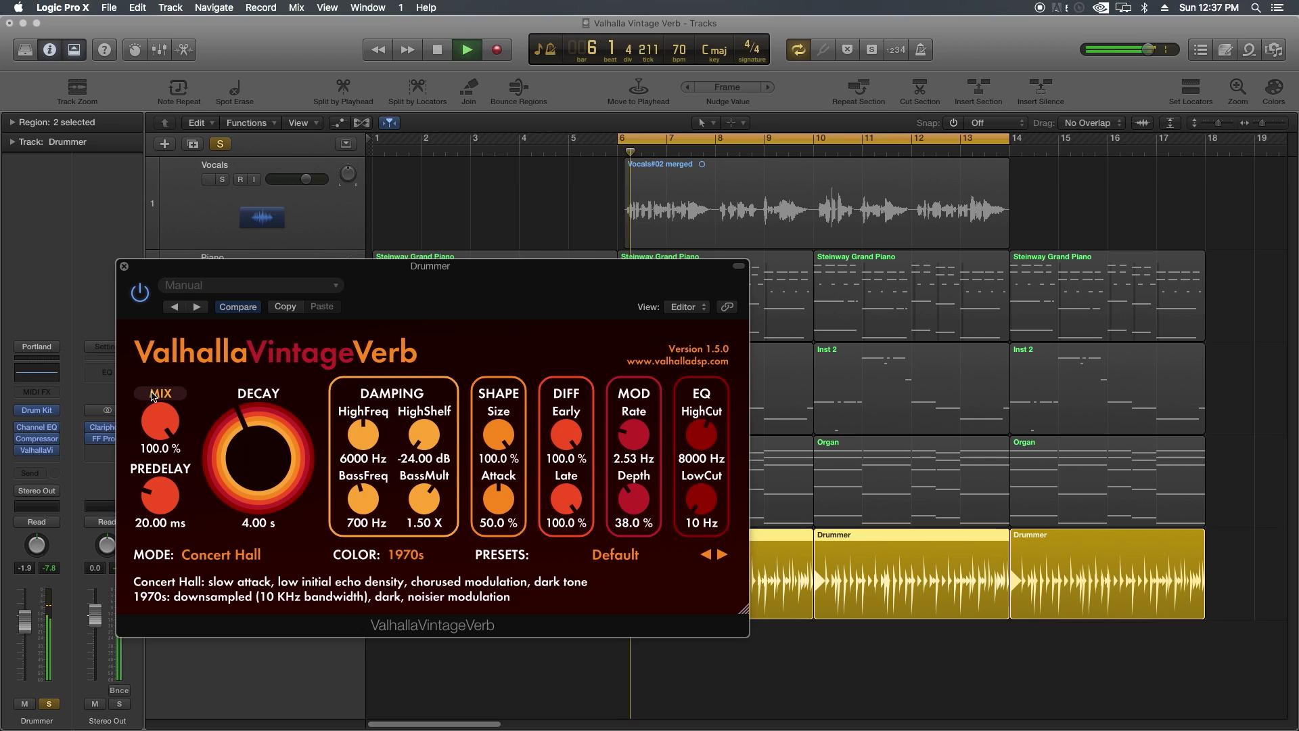
pyautogui.moveTo(162, 424)
pyautogui.press('space')
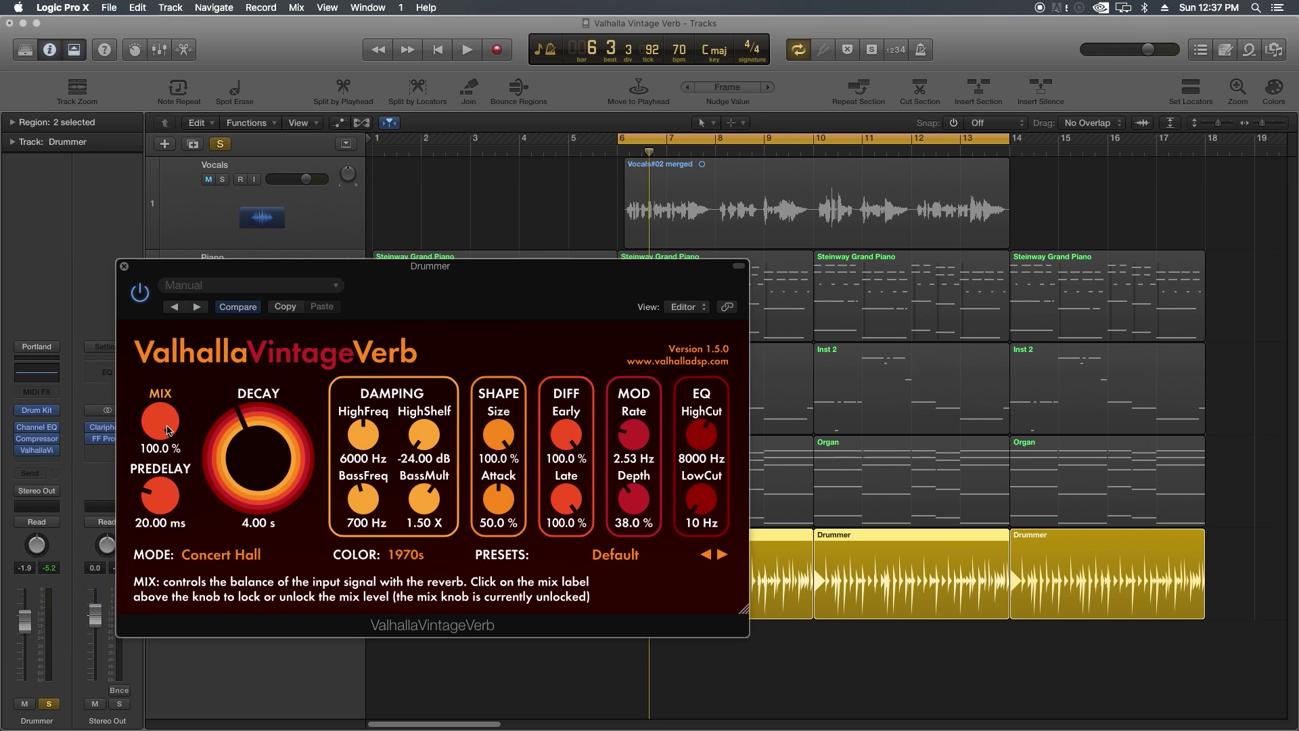
# Step: Lower the reverb mix to 12.4% and listen to the blend with the drums playing
pyautogui.moveTo(164, 426); pyautogui.dragTo(154, 500)
pyautogui.moveTo(147, 563)
pyautogui.mouseDown()
pyautogui.moveTo(171, 374)
pyautogui.moveTo(160, 579)
pyautogui.mouseUp()
pyautogui.press('space')
pyautogui.moveTo(158, 424); pyautogui.dragTo(161, 424)
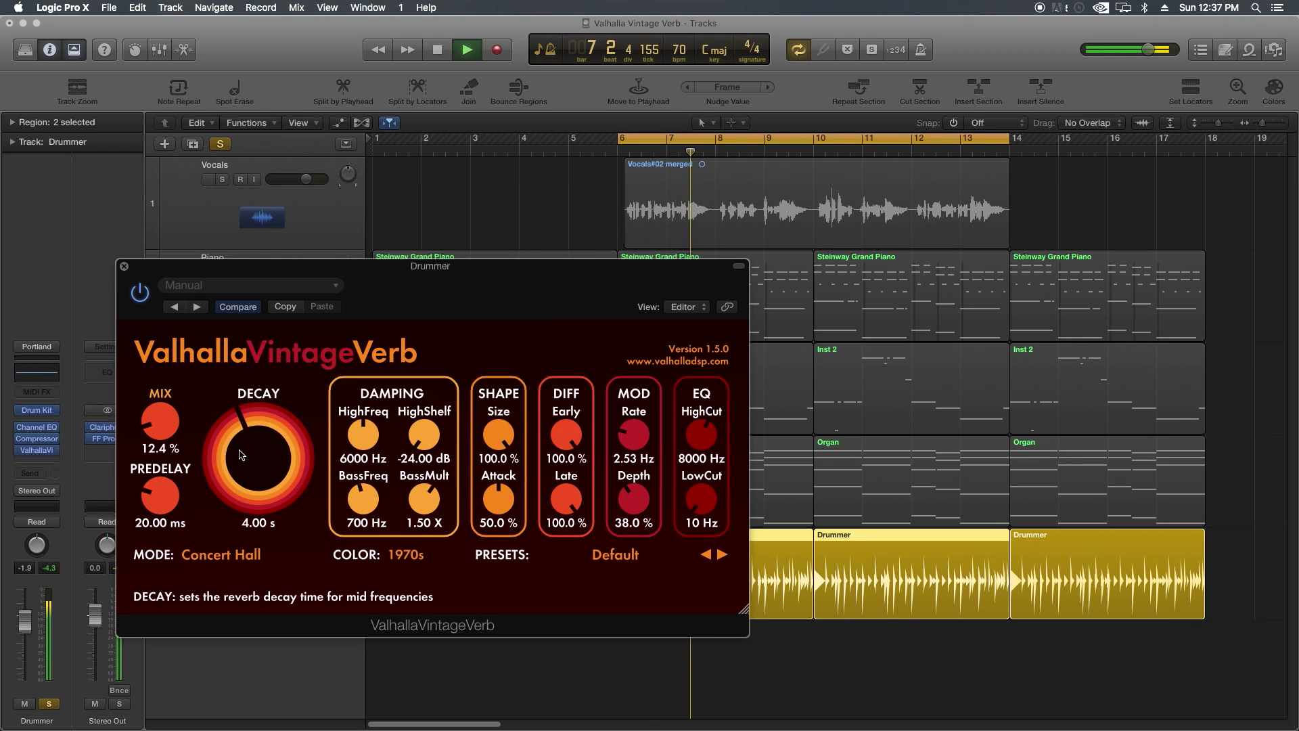
pyautogui.press('space')
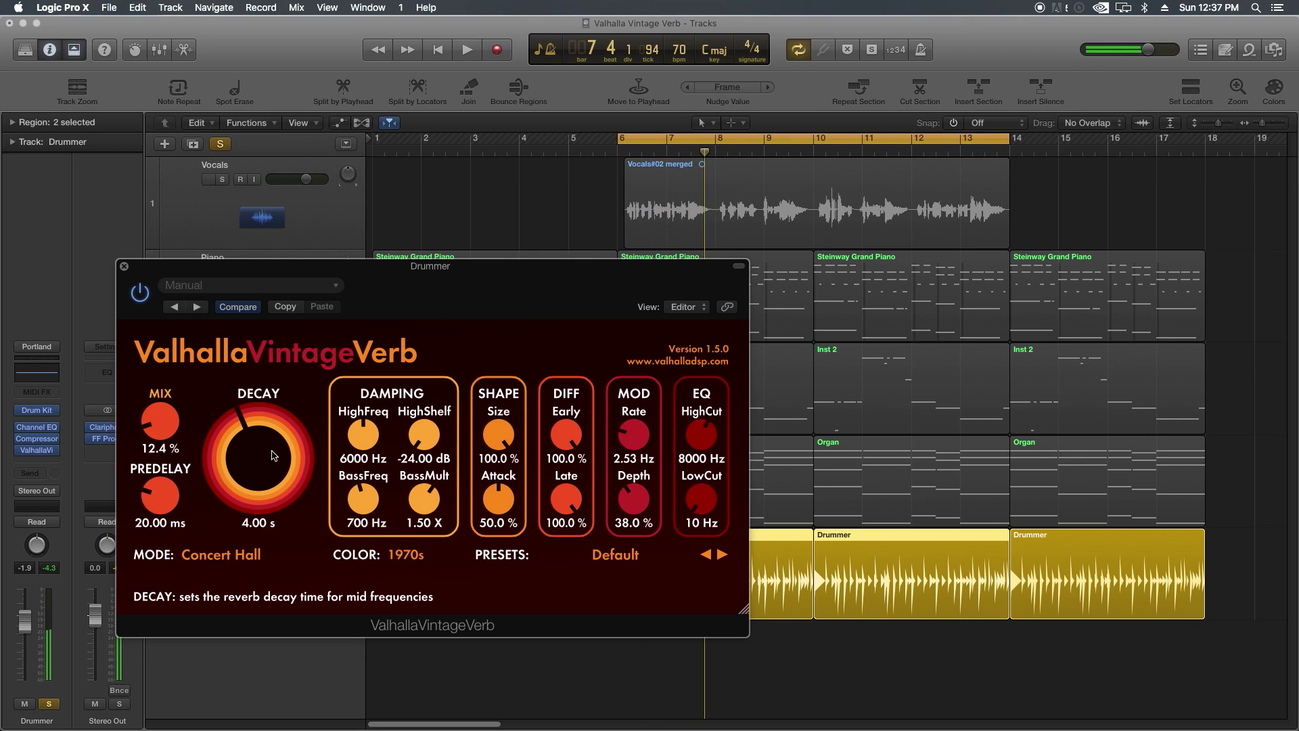
# Step: Adjust the reverb's decay time to 3.31 s
pyautogui.moveTo(265, 455)
pyautogui.mouseDown()
pyautogui.moveTo(249, 480)
pyautogui.moveTo(256, 462)
pyautogui.mouseUp()
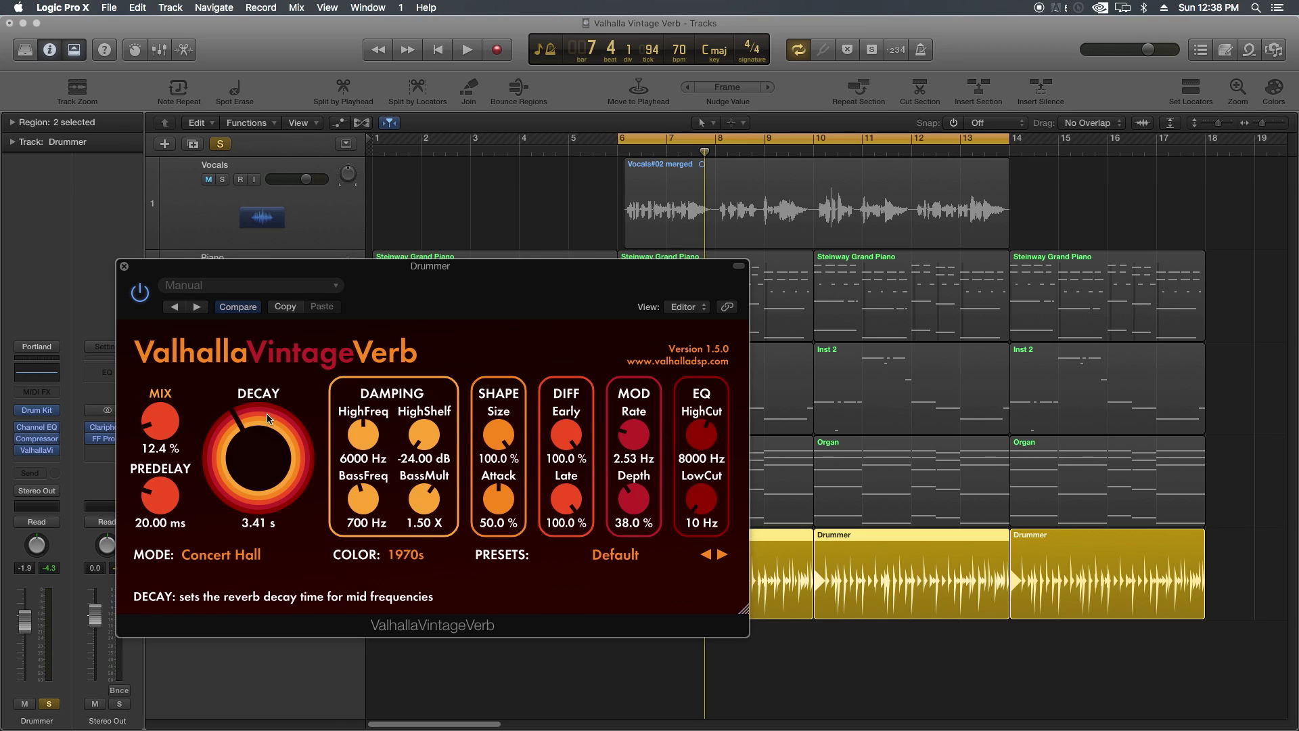
pyautogui.moveTo(266, 414); pyautogui.dragTo(265, 369)
pyautogui.moveTo(263, 444); pyautogui.dragTo(242, 501)
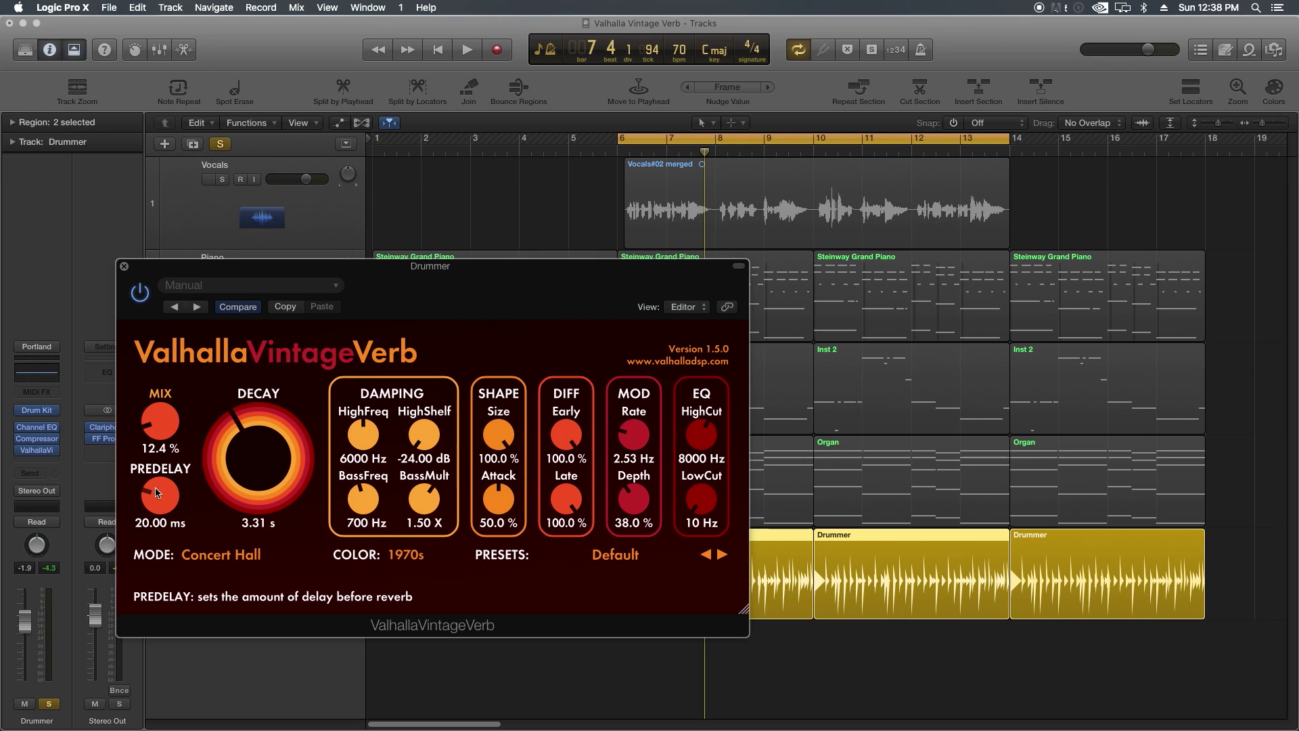
# Step: Try the reverb's predelay at 2.27 ms and raise it to 27.33 ms
pyautogui.moveTo(159, 492)
pyautogui.mouseDown()
pyautogui.moveTo(159, 474)
pyautogui.moveTo(159, 498)
pyautogui.mouseUp()
pyautogui.moveTo(166, 502); pyautogui.dragTo(165, 464)
pyautogui.moveTo(157, 496); pyautogui.dragTo(143, 568)
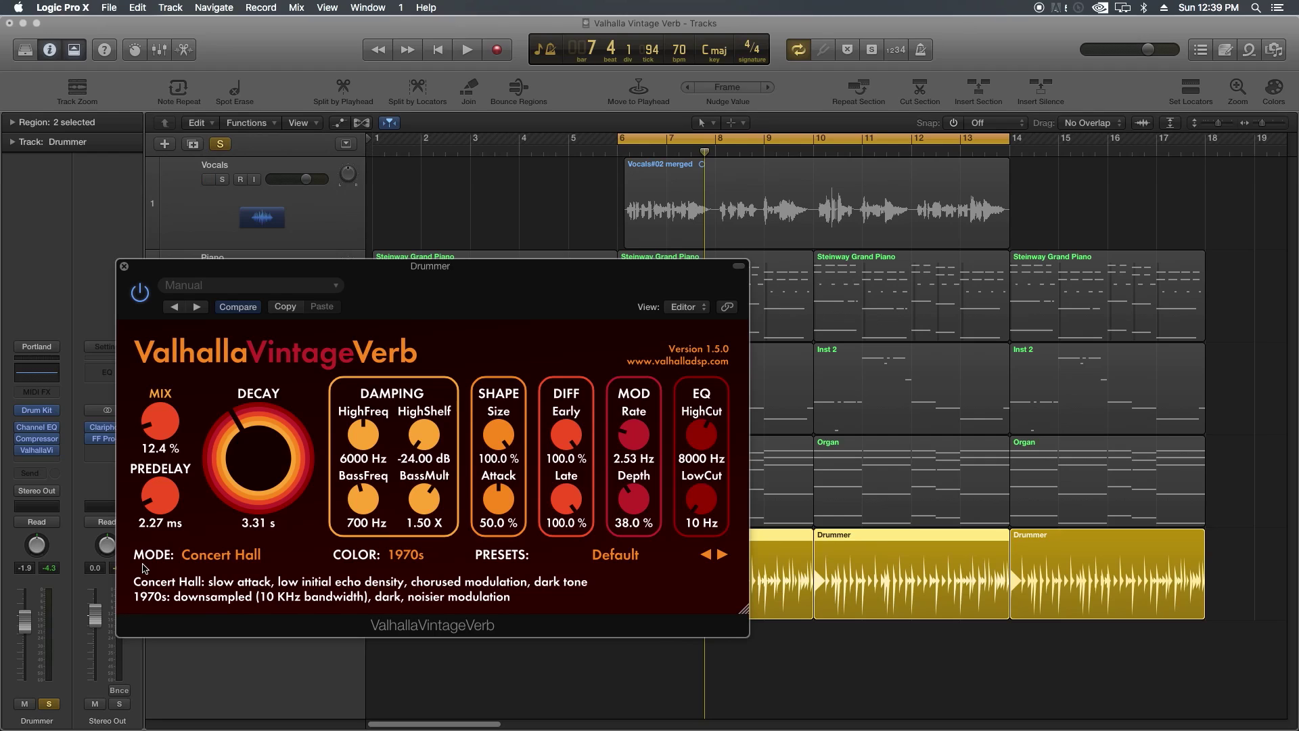
pyautogui.moveTo(498, 436); pyautogui.dragTo(469, 418)
pyautogui.moveTo(177, 493); pyautogui.dragTo(171, 278)
# Step: Play the drum loop while shortening the reverb's decay to 1.27 s, and set the mix to 100%
pyautogui.moveTo(155, 431)
pyautogui.press('space')
pyautogui.moveTo(268, 452); pyautogui.dragTo(271, 478)
pyautogui.press('space')
pyautogui.moveTo(160, 426)
pyautogui.mouseDown()
pyautogui.moveTo(149, 519)
pyautogui.moveTo(154, 406)
pyautogui.moveTo(157, 448)
pyautogui.moveTo(161, 416)
pyautogui.moveTo(132, 481)
pyautogui.moveTo(119, 569)
pyautogui.moveTo(125, 387)
pyautogui.moveTo(161, 428)
pyautogui.moveTo(157, 487)
pyautogui.moveTo(155, 404)
pyautogui.mouseUp()
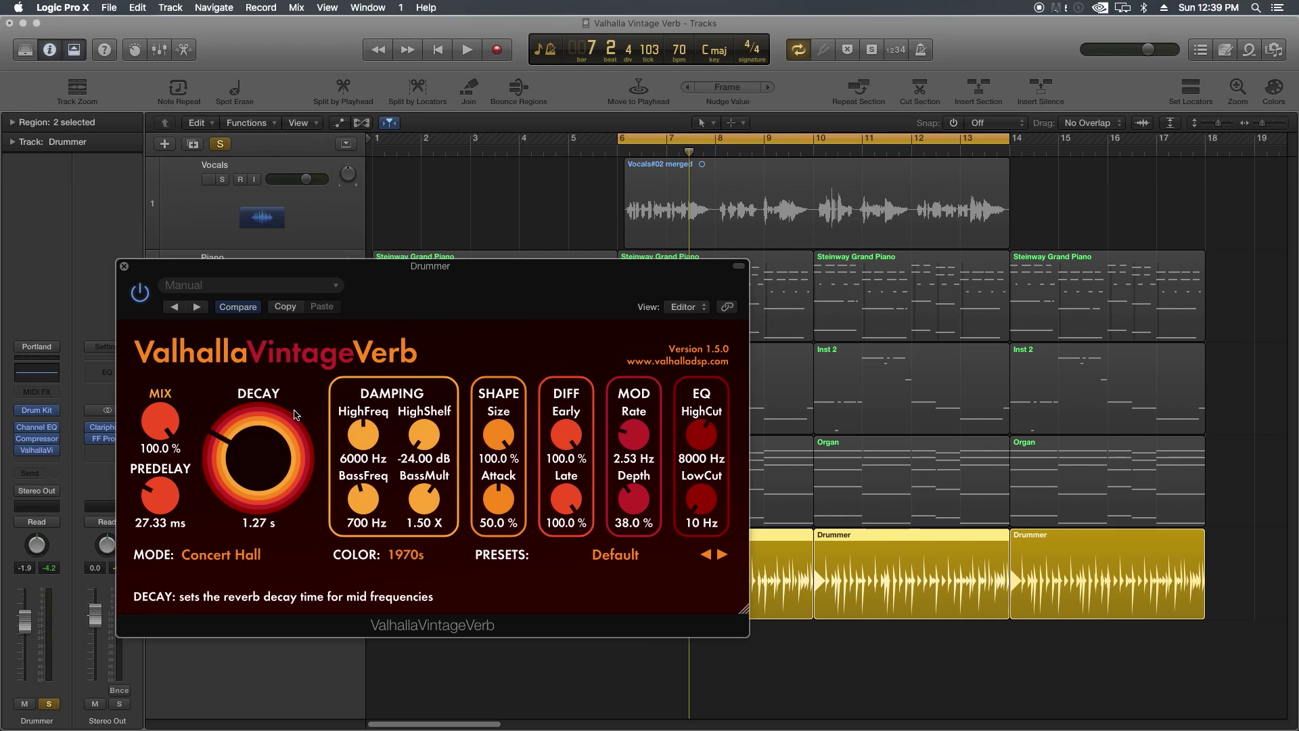
# Step: Raise the reverb's decay time to 4.23 s and lower the damping HighFreq to 5750 Hz
pyautogui.moveTo(246, 475)
pyautogui.mouseDown()
pyautogui.moveTo(250, 461)
pyautogui.moveTo(276, 469)
pyautogui.moveTo(256, 468)
pyautogui.moveTo(265, 456)
pyautogui.moveTo(251, 473)
pyautogui.moveTo(253, 458)
pyautogui.mouseUp()
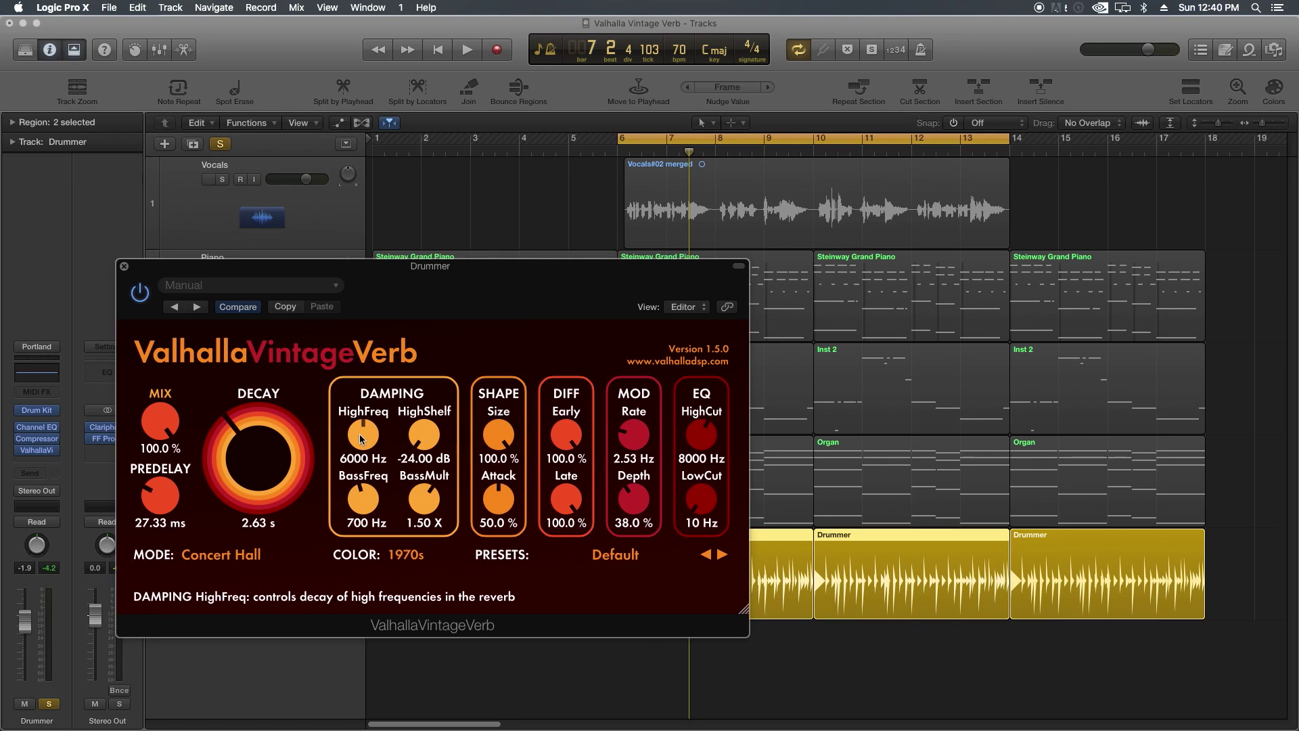
pyautogui.moveTo(361, 444)
pyautogui.mouseDown()
pyautogui.moveTo(356, 424)
pyautogui.moveTo(351, 447)
pyautogui.mouseUp()
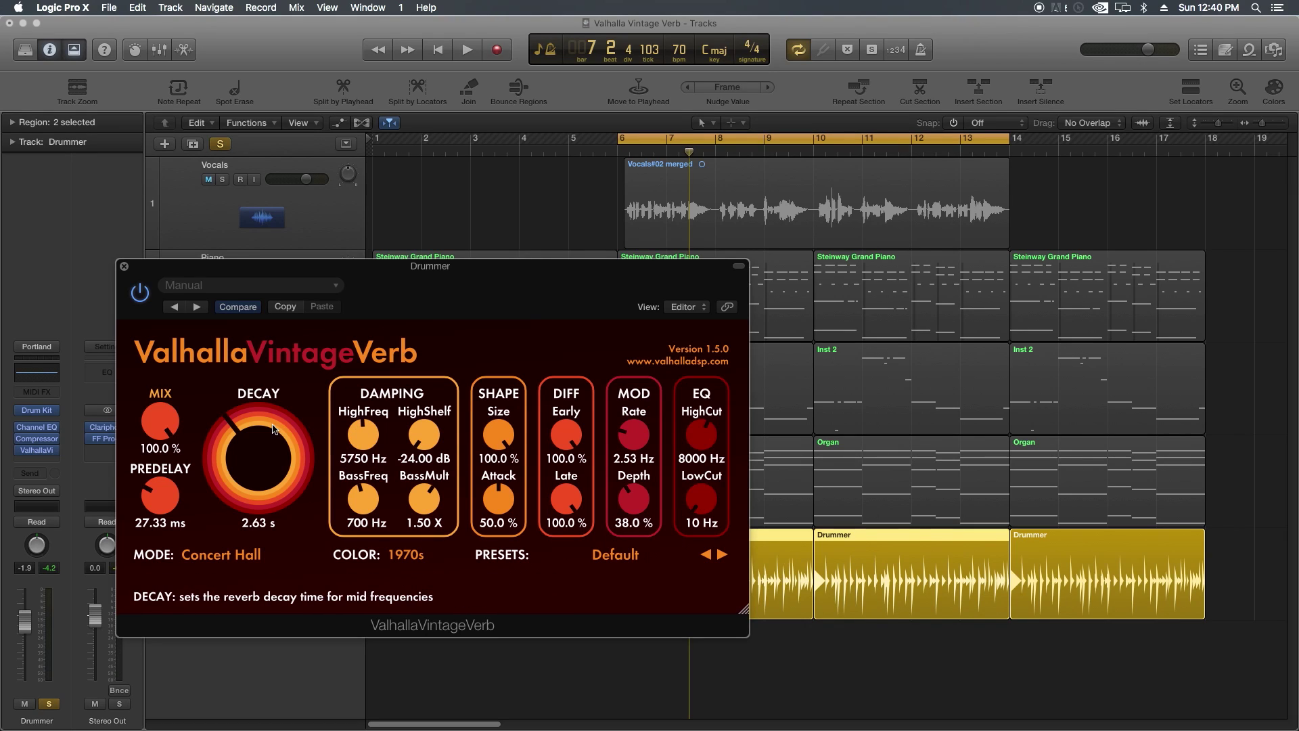
pyautogui.moveTo(241, 448)
pyautogui.mouseDown()
pyautogui.moveTo(242, 460)
pyautogui.moveTo(245, 435)
pyautogui.mouseUp()
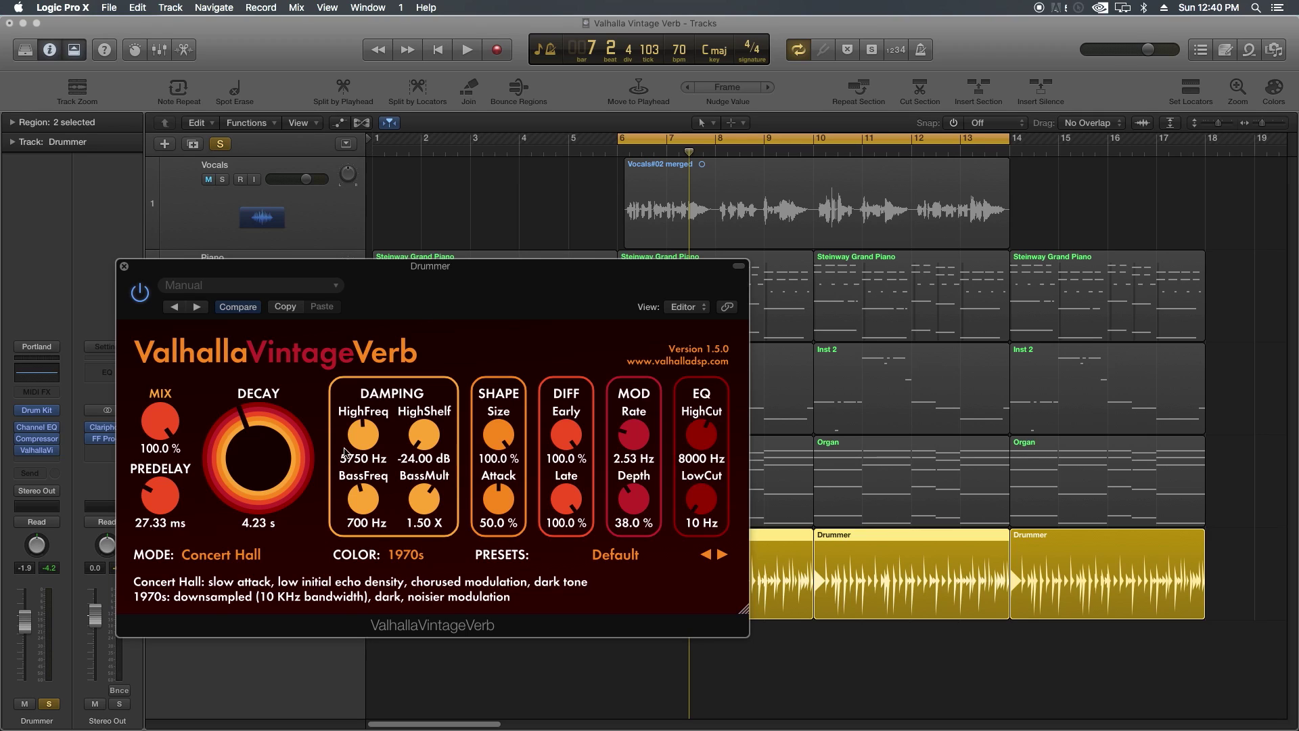
# Step: Try the damping HighFreq at 20000 Hz and 6770 Hz, settle on 5840 Hz, and set HighShelf to -14.11 dB
pyautogui.moveTo(374, 443); pyautogui.dragTo(410, 306)
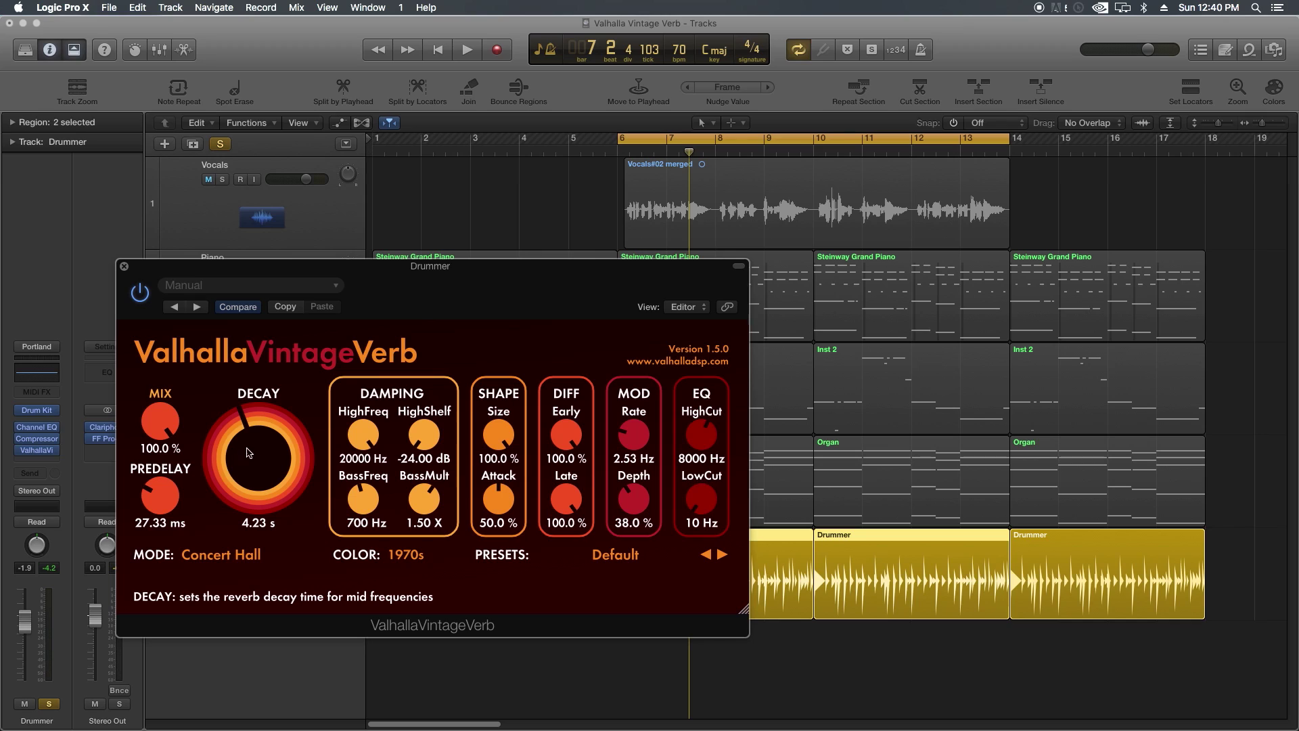
pyautogui.moveTo(363, 441); pyautogui.dragTo(352, 521)
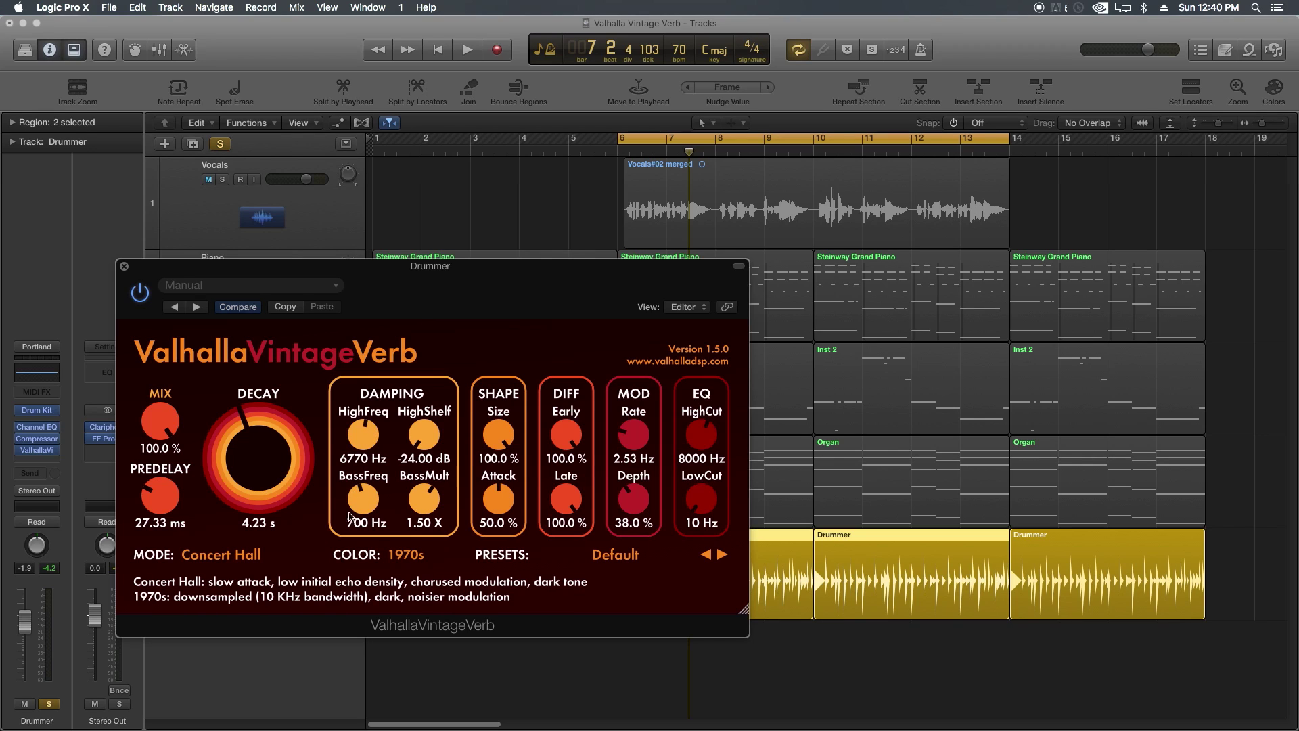
pyautogui.moveTo(362, 445)
pyautogui.mouseDown()
pyautogui.moveTo(370, 460)
pyautogui.moveTo(366, 417)
pyautogui.moveTo(390, 353)
pyautogui.moveTo(372, 436)
pyautogui.mouseUp()
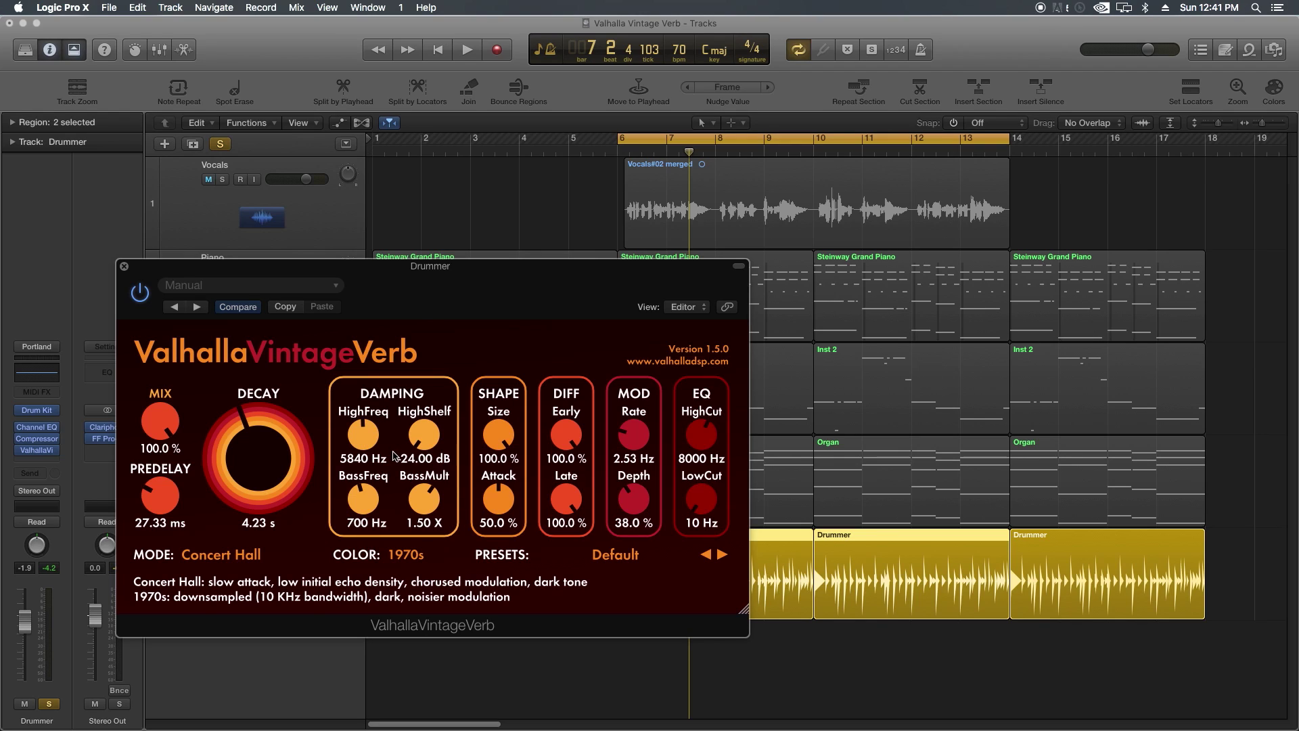
pyautogui.moveTo(422, 443); pyautogui.dragTo(447, 422)
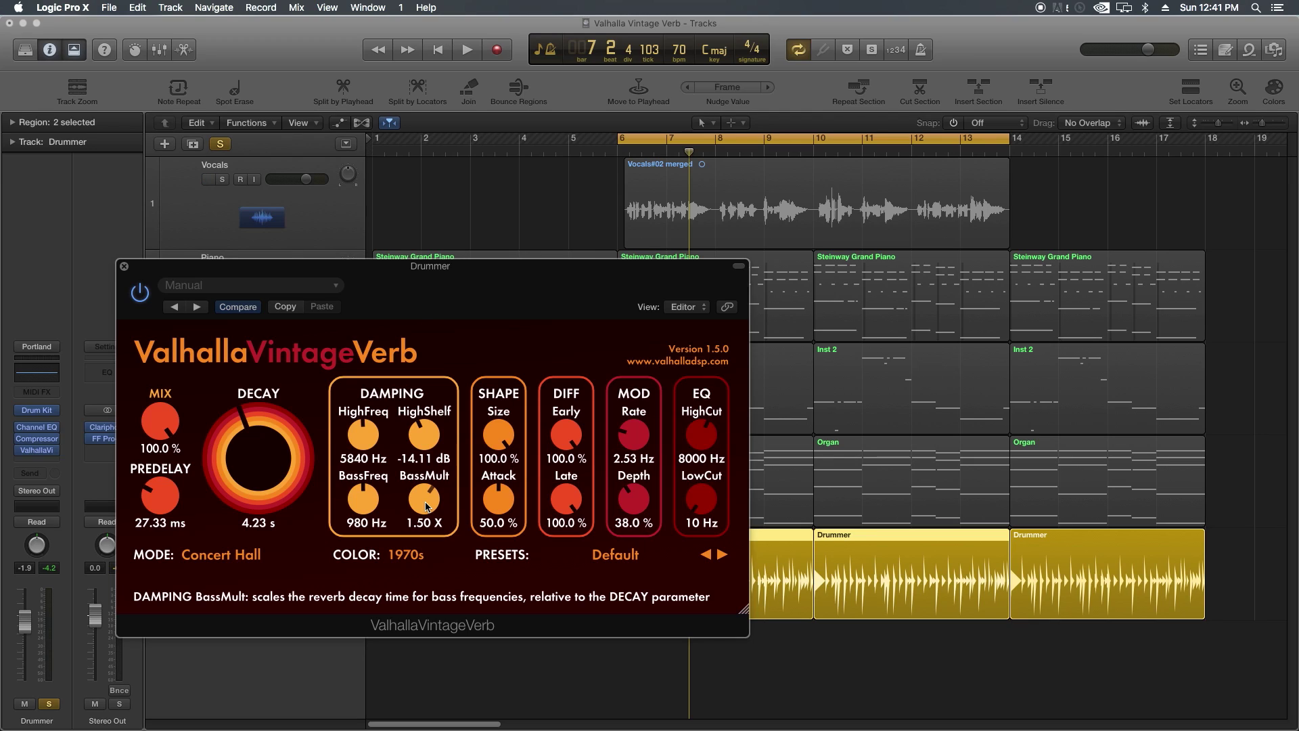
# Step: Try different bass damping settings, ending with BassFreq at 580 Hz and BassMult at 1.64 X
pyautogui.moveTo(426, 501); pyautogui.dragTo(437, 422)
pyautogui.moveTo(421, 497); pyautogui.dragTo(394, 555)
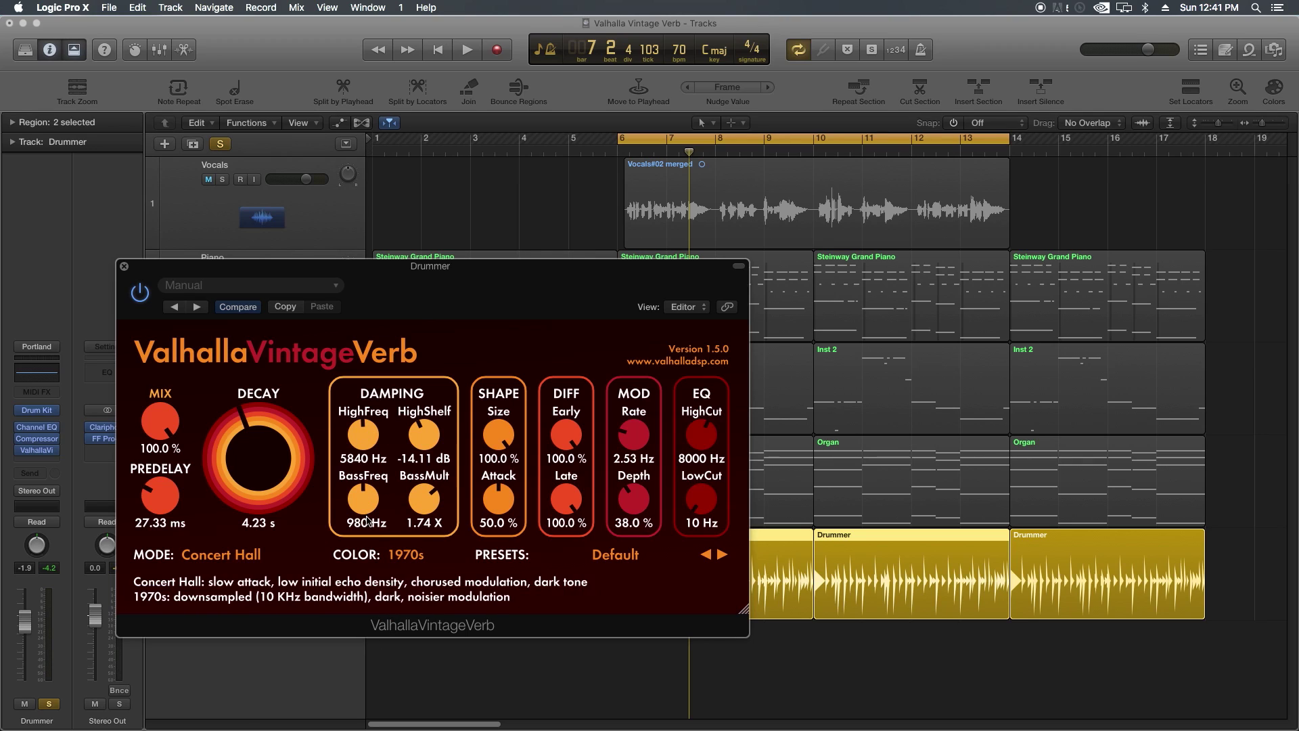
pyautogui.moveTo(363, 504); pyautogui.dragTo(366, 492)
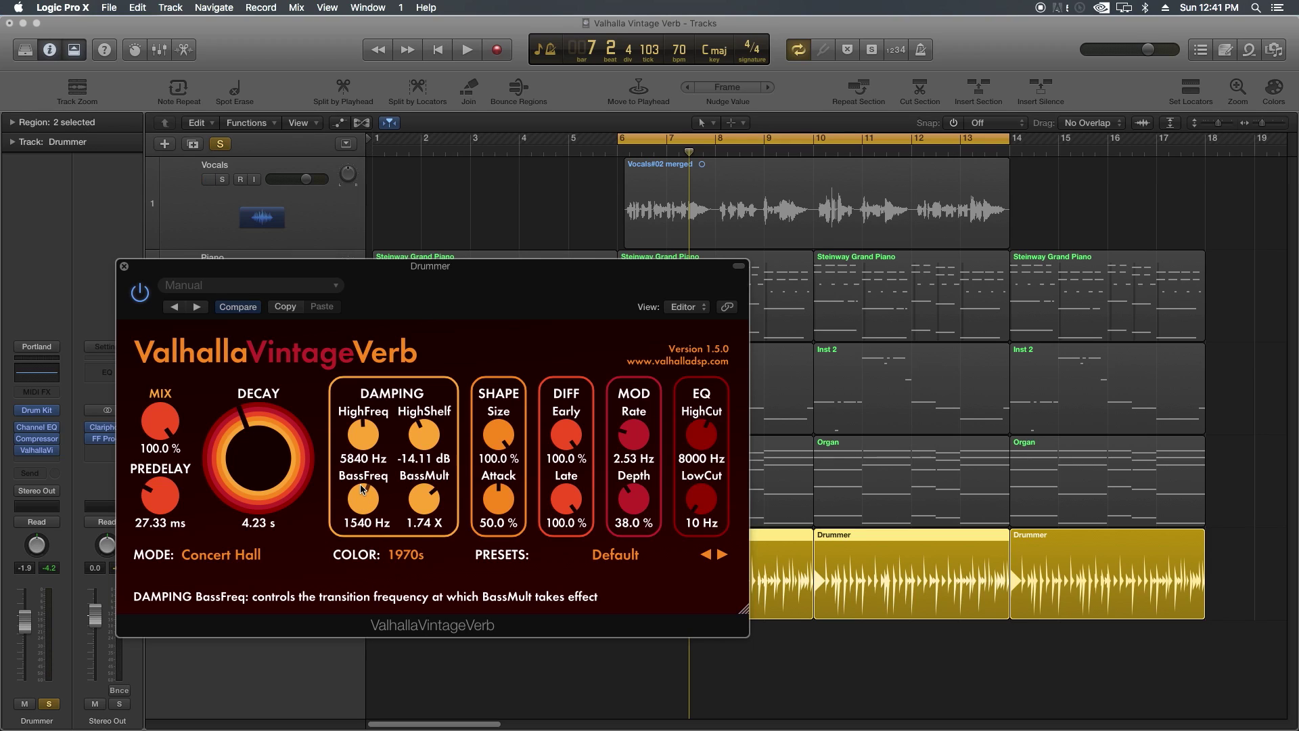
pyautogui.moveTo(421, 502); pyautogui.dragTo(363, 502)
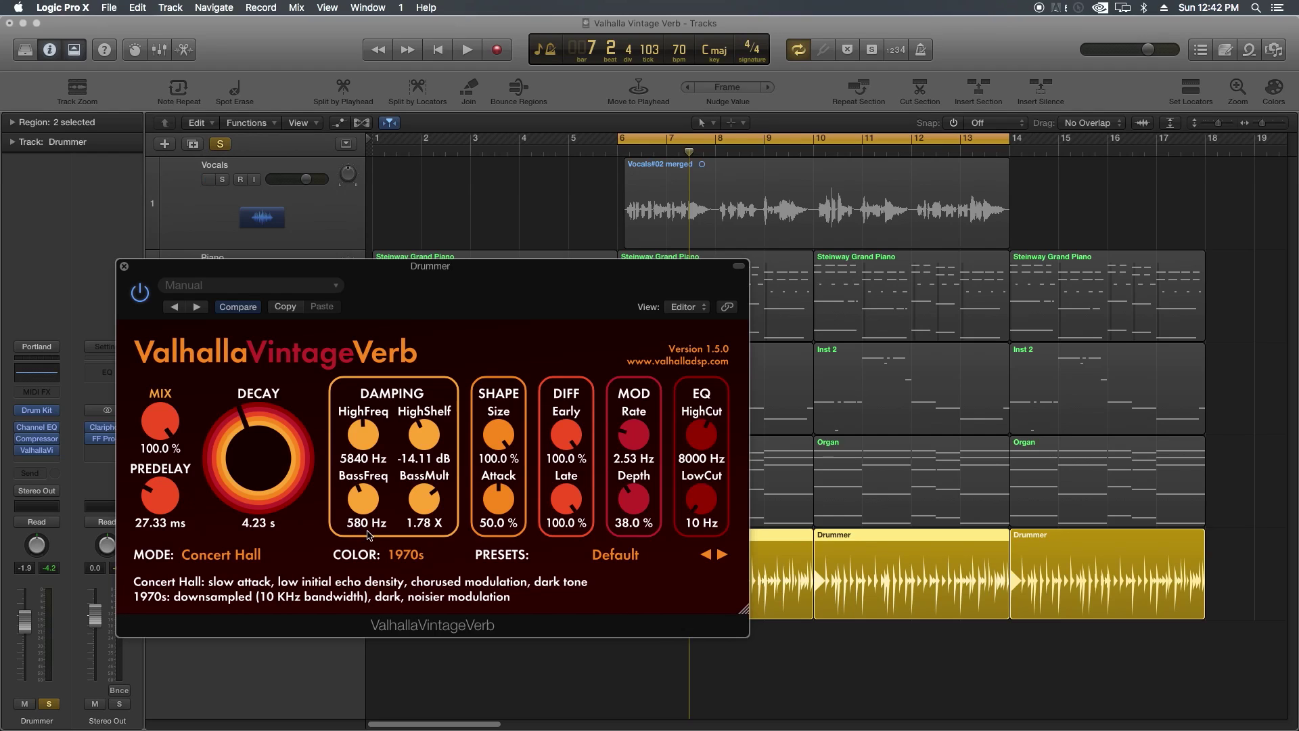
pyautogui.moveTo(433, 506)
pyautogui.mouseDown()
pyautogui.moveTo(429, 463)
pyautogui.moveTo(429, 512)
pyautogui.mouseUp()
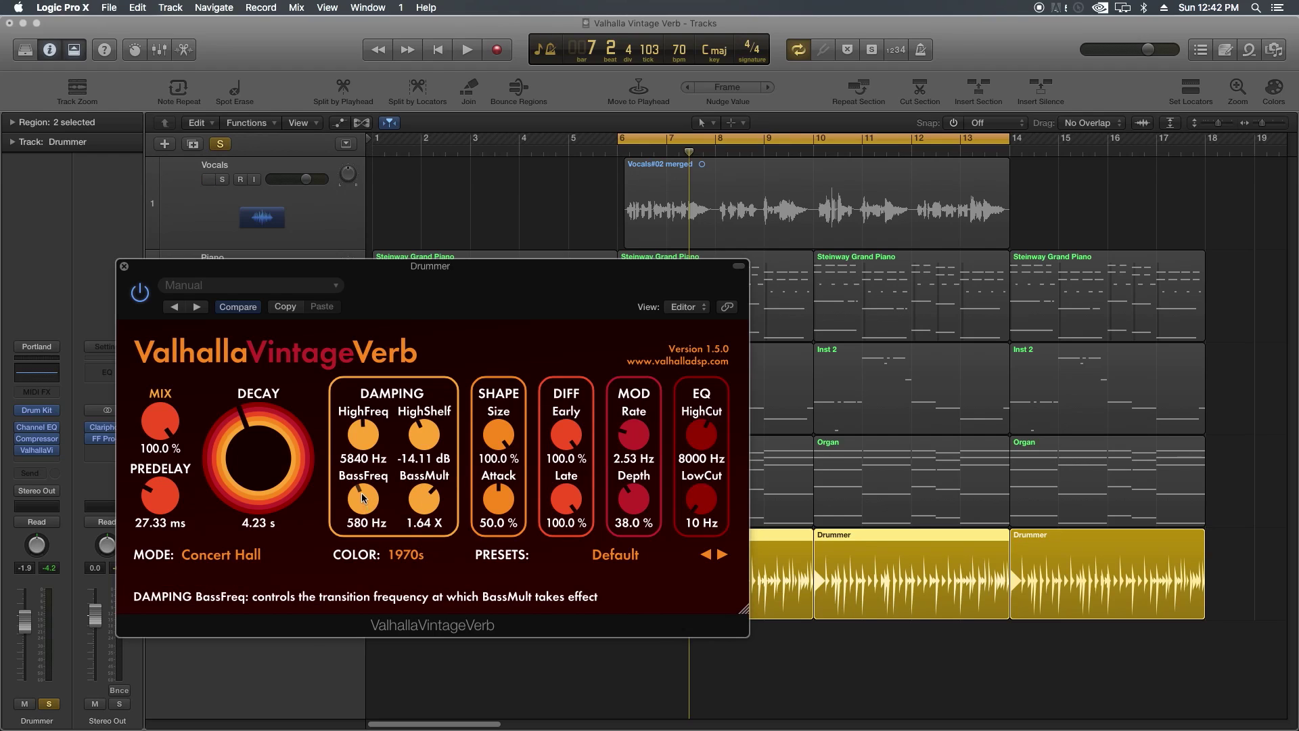
# Step: Shorten the reverb's decay time to 2.37 s and reduce the damping BassMult to 0.25 X
pyautogui.moveTo(259, 474)
pyautogui.mouseDown()
pyautogui.moveTo(259, 489)
pyautogui.moveTo(257, 443)
pyautogui.moveTo(254, 458)
pyautogui.mouseUp()
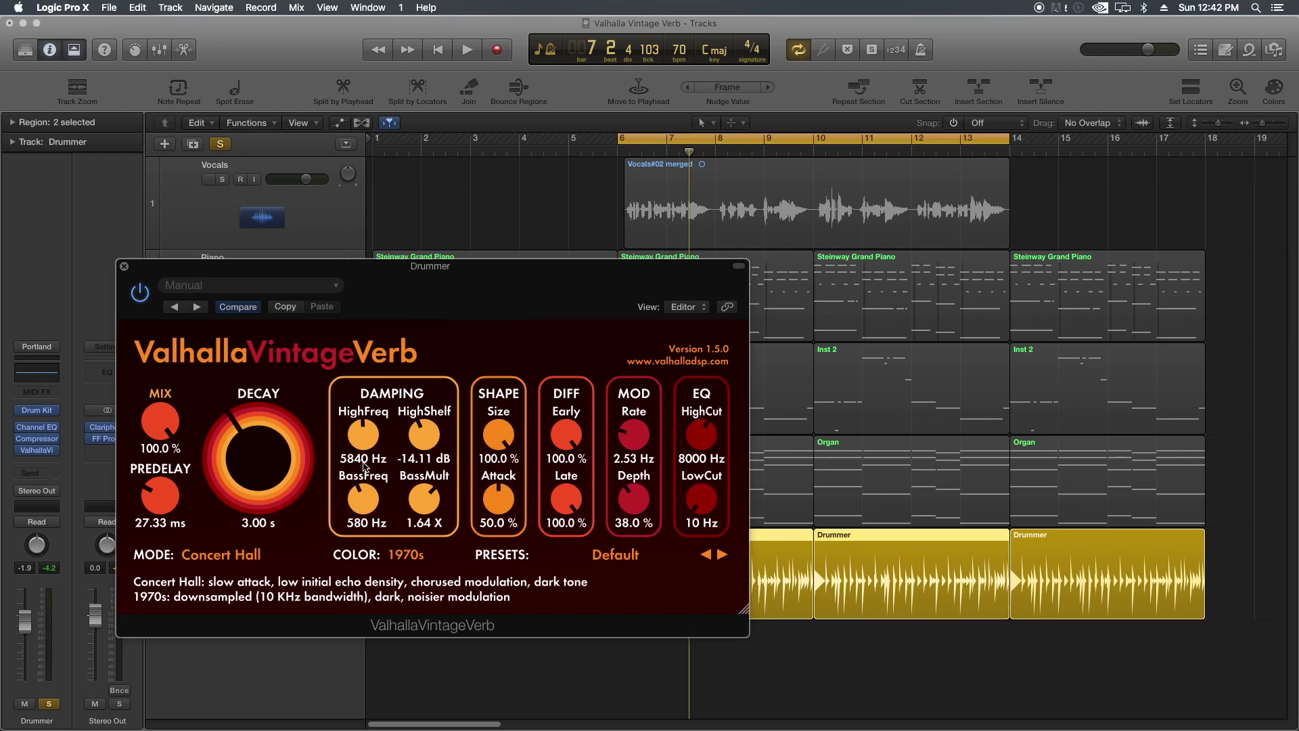
pyautogui.moveTo(296, 459); pyautogui.dragTo(268, 464)
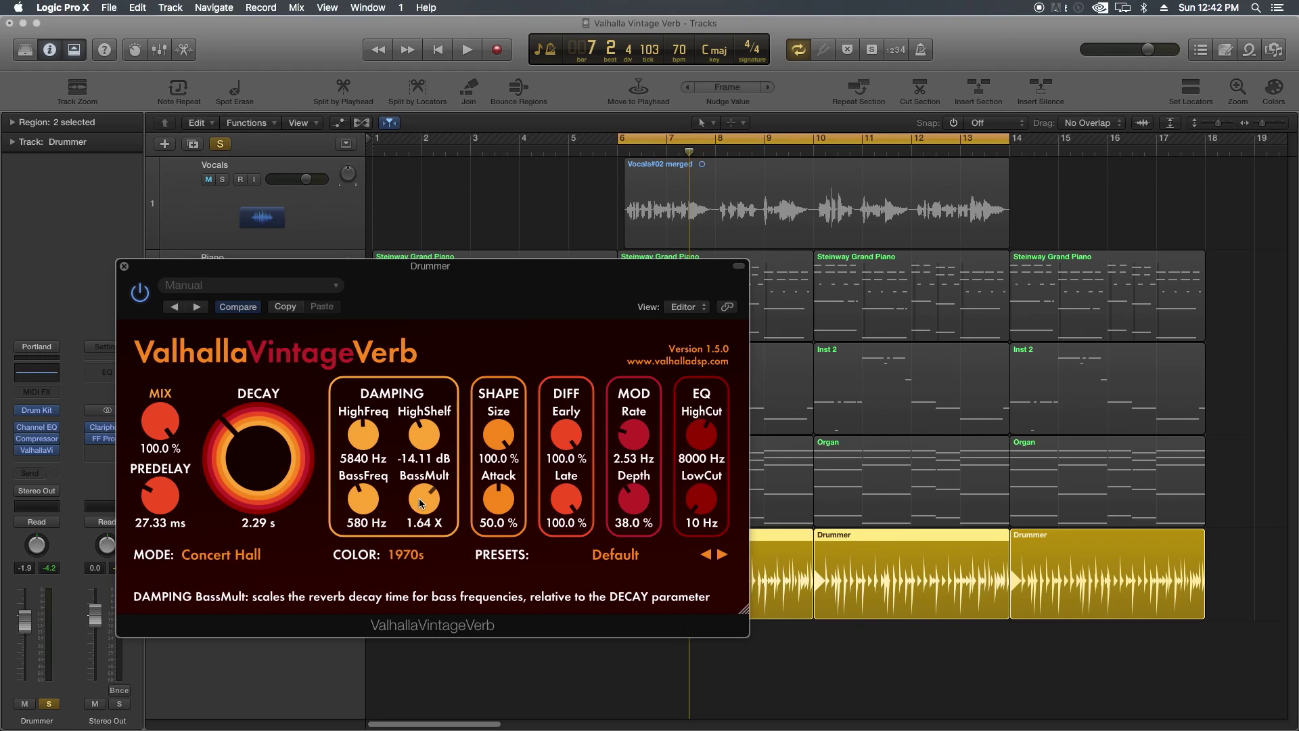
pyautogui.moveTo(420, 498); pyautogui.dragTo(402, 628)
pyautogui.moveTo(249, 485); pyautogui.dragTo(249, 483)
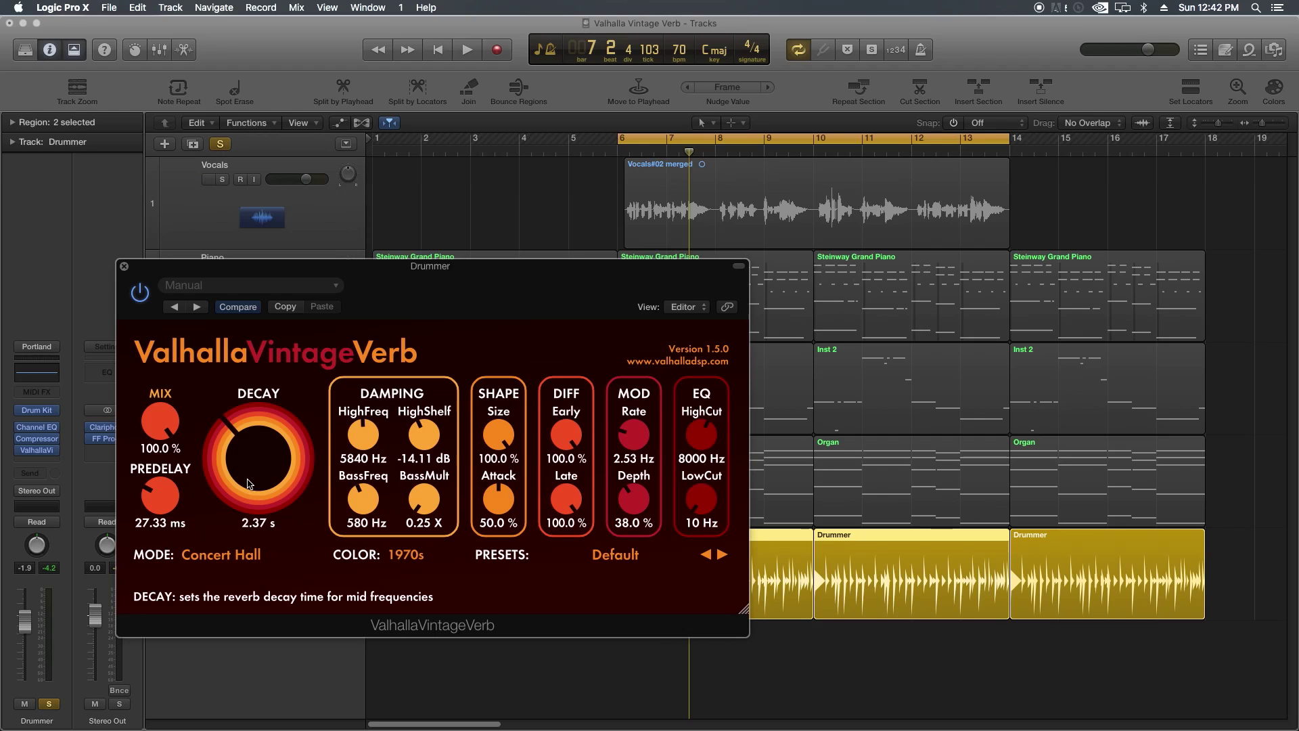
# Step: Start drum playback while raising the damping BassFreq to 1170 Hz and the decay time to 2.81 s
pyautogui.press('space')
pyautogui.moveTo(376, 492); pyautogui.dragTo(376, 471)
pyautogui.moveTo(266, 464); pyautogui.dragTo(267, 452)
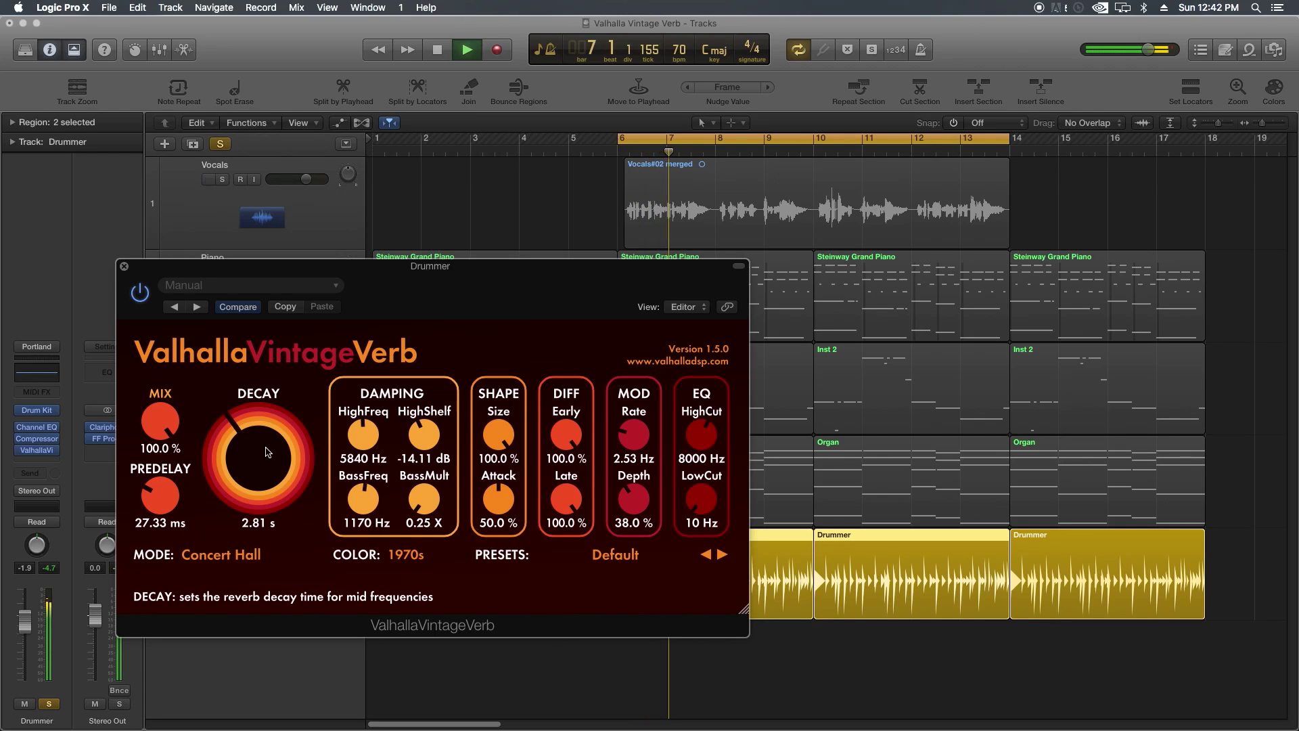
# Step: Try BassMult at 4.00 X with the drums playing, lower it to 0.26 X, and stop playback
pyautogui.moveTo(427, 497); pyautogui.dragTo(449, 329)
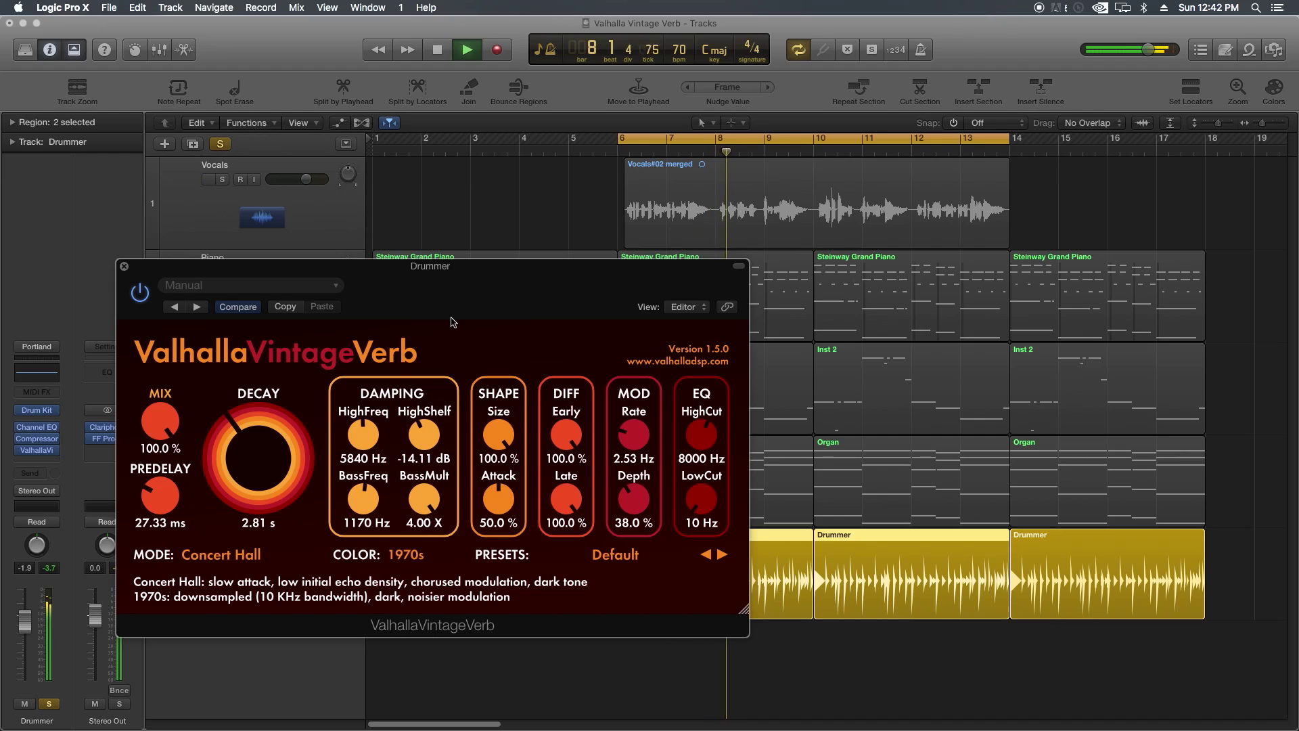
pyautogui.moveTo(425, 499); pyautogui.dragTo(408, 660)
pyautogui.press('space')
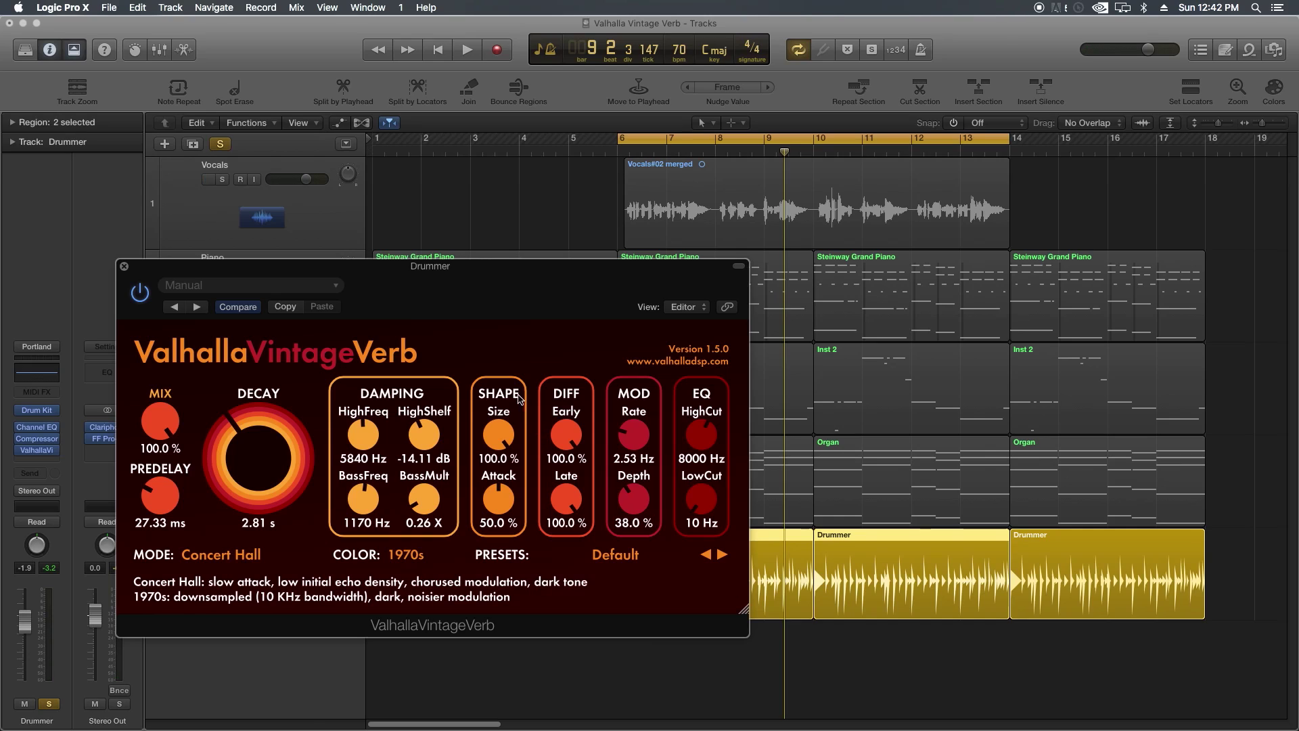
# Step: Lower the reverb's Size to 13.6%, compare it with larger sizes while the drums play, and set it to 74.8%
pyautogui.moveTo(499, 434); pyautogui.dragTo(479, 558)
pyautogui.moveTo(498, 443); pyautogui.dragTo(481, 572)
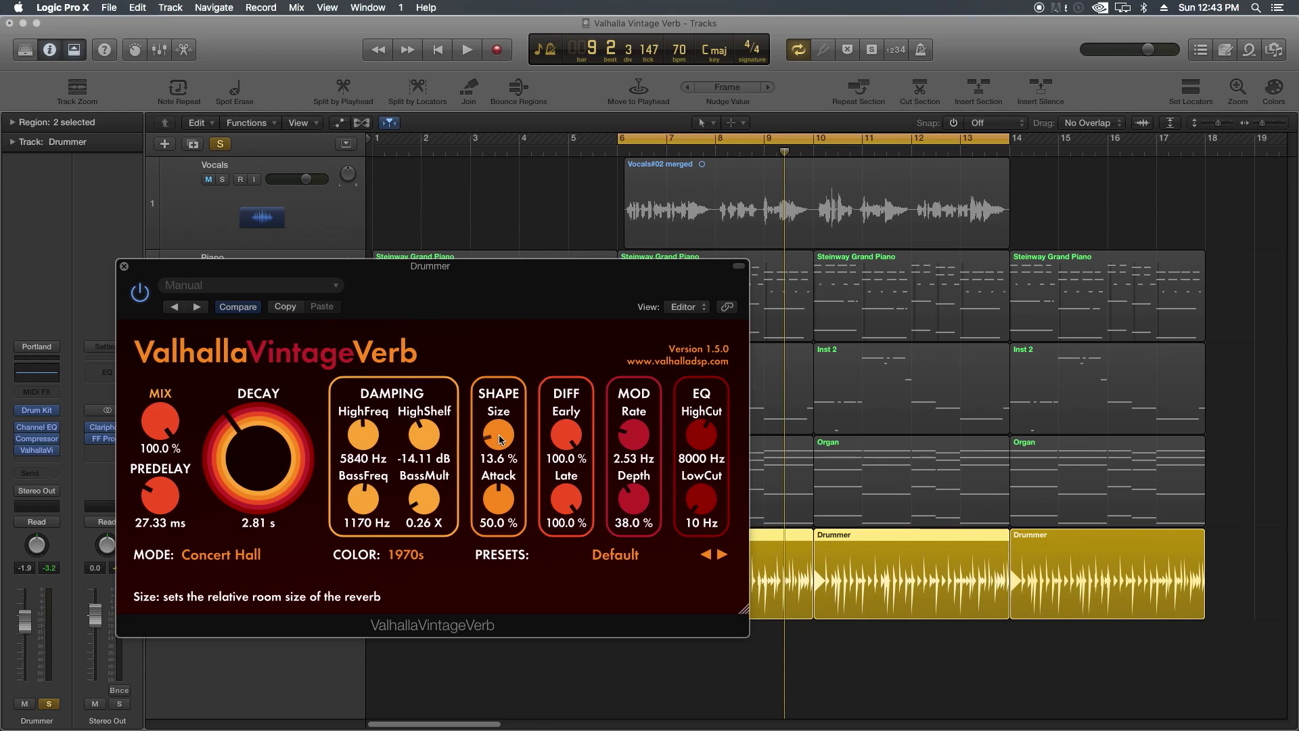
pyautogui.press('e')
pyautogui.press('space')
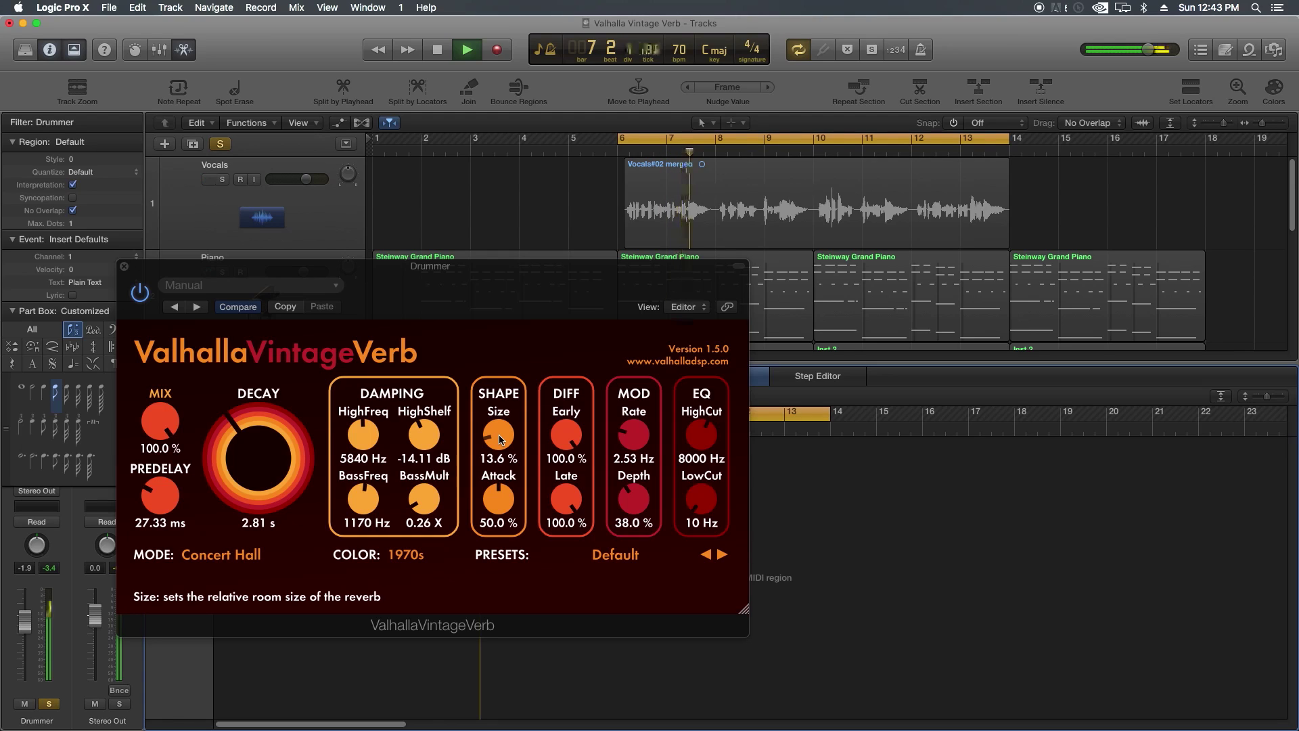
pyautogui.moveTo(501, 439); pyautogui.dragTo(522, 306)
pyautogui.press('space')
pyautogui.moveTo(506, 443); pyautogui.dragTo(520, 474)
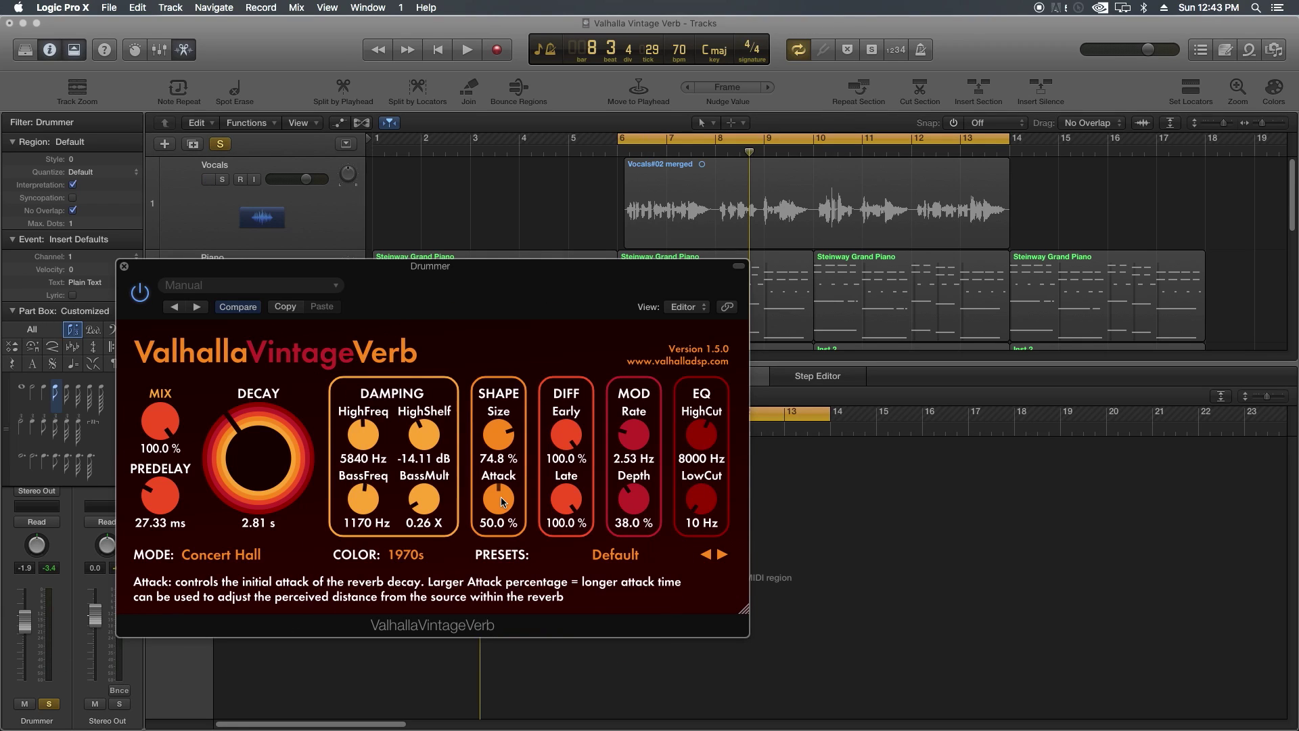
# Step: Compare the reverb's Attack at 100% and 17.2% with the drums playing, and stop playback
pyautogui.moveTo(501, 497); pyautogui.dragTo(506, 509)
pyautogui.press('space')
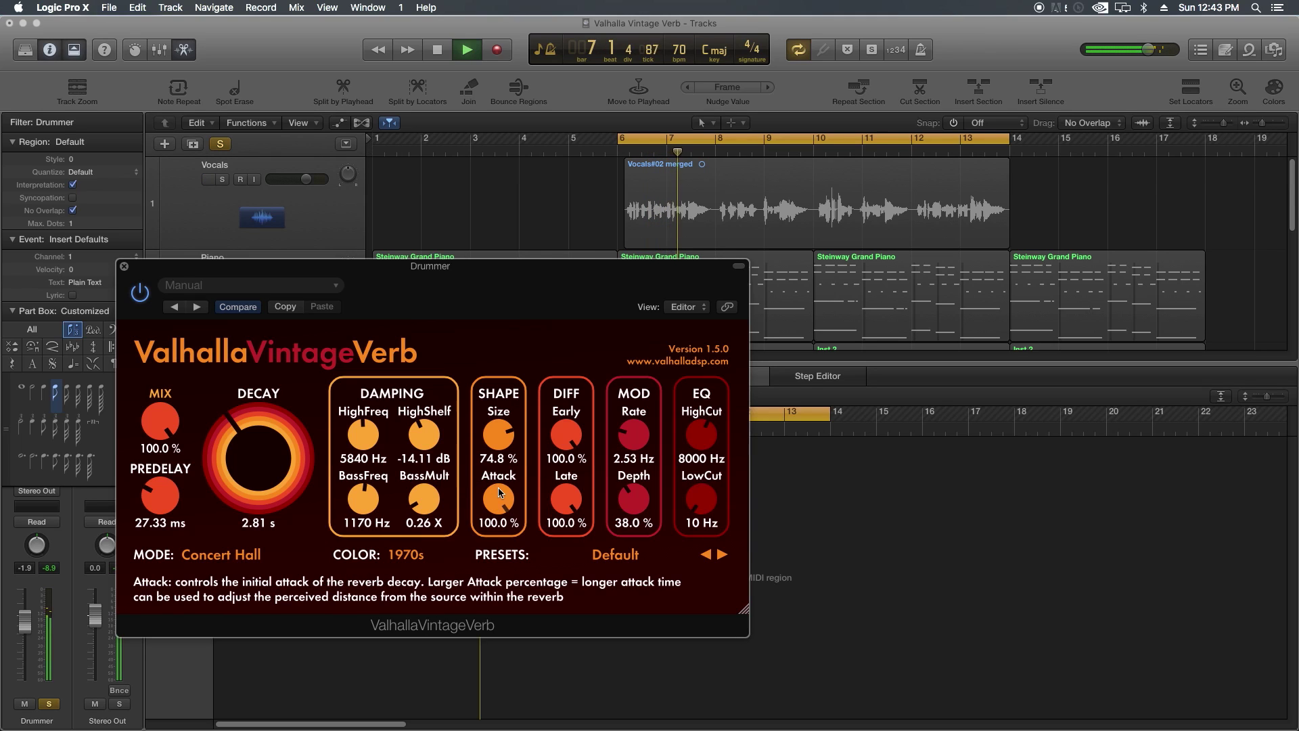
pyautogui.moveTo(498, 488); pyautogui.dragTo(485, 632)
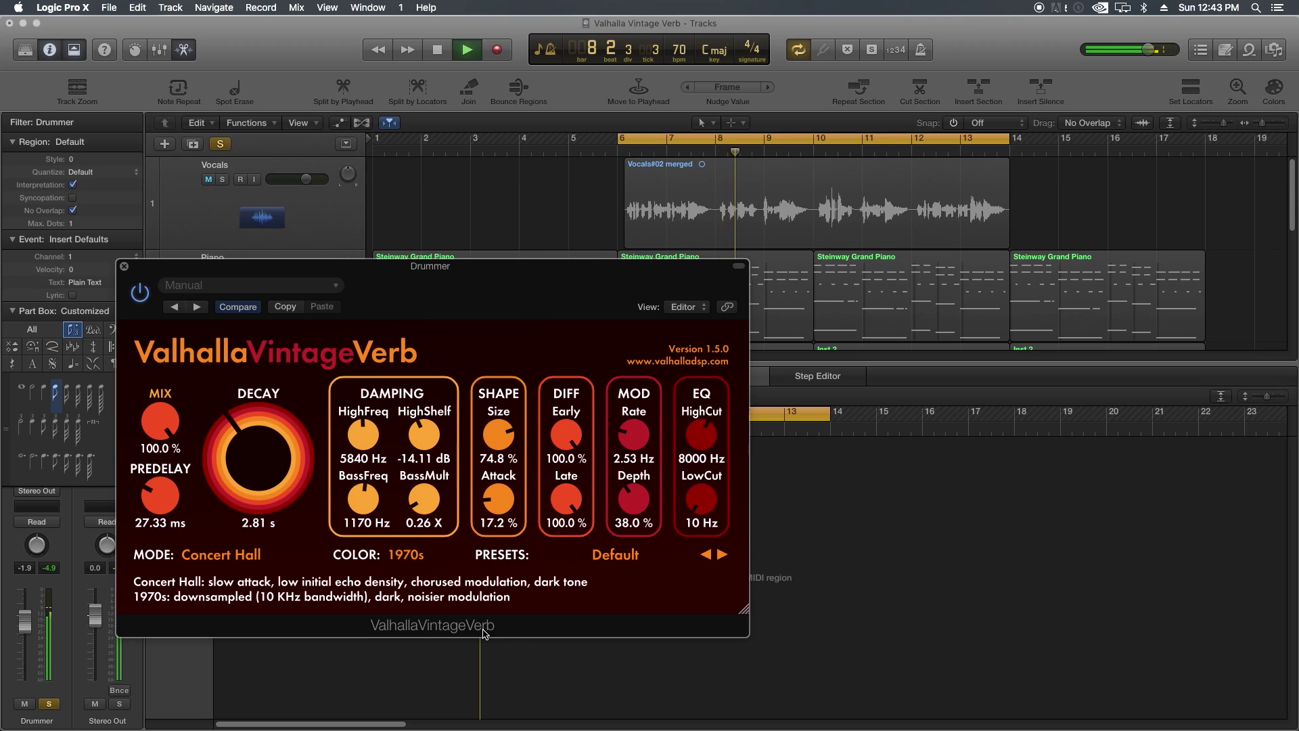
pyautogui.press('space')
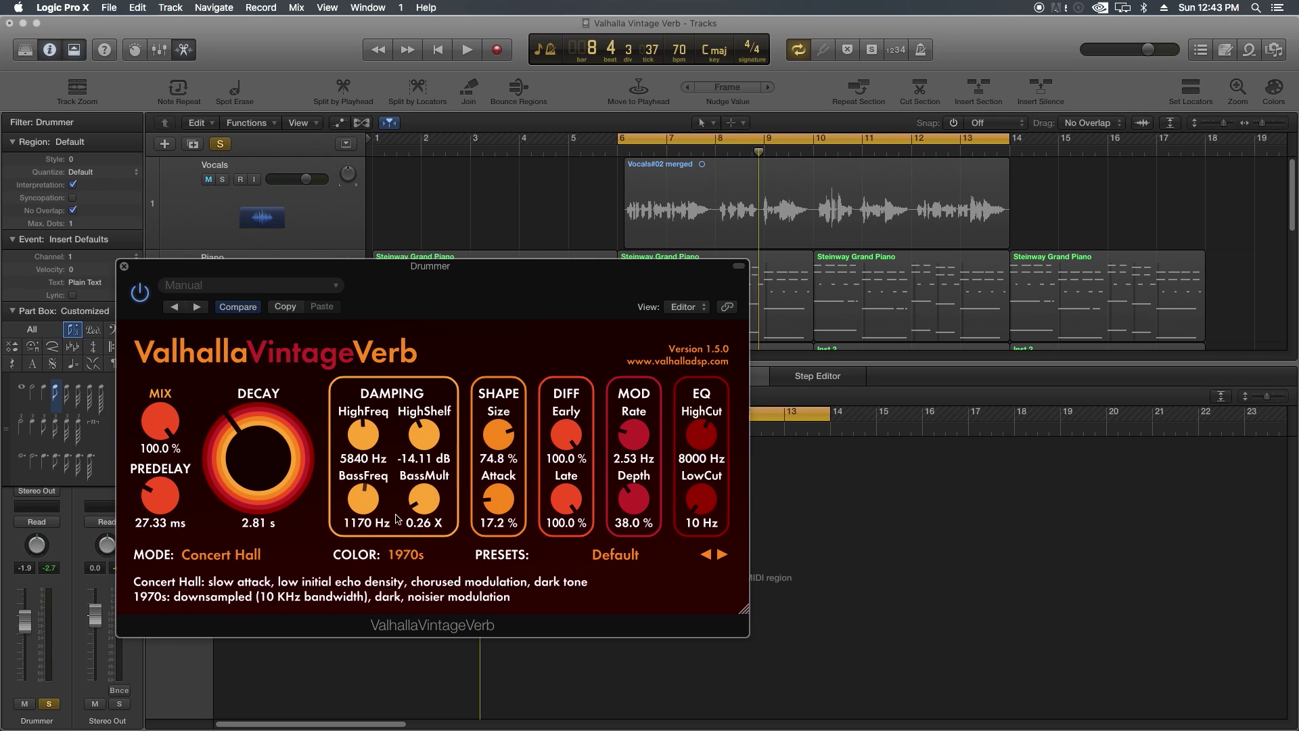
# Step: Lower the reverb mix to 10.8%, set the Attack to 23.6%, and start drum playback
pyautogui.moveTo(499, 526)
pyautogui.mouseDown()
pyautogui.moveTo(499, 541)
pyautogui.moveTo(497, 511)
pyautogui.mouseUp()
pyautogui.moveTo(159, 423); pyautogui.dragTo(165, 567)
pyautogui.moveTo(500, 508); pyautogui.dragTo(500, 499)
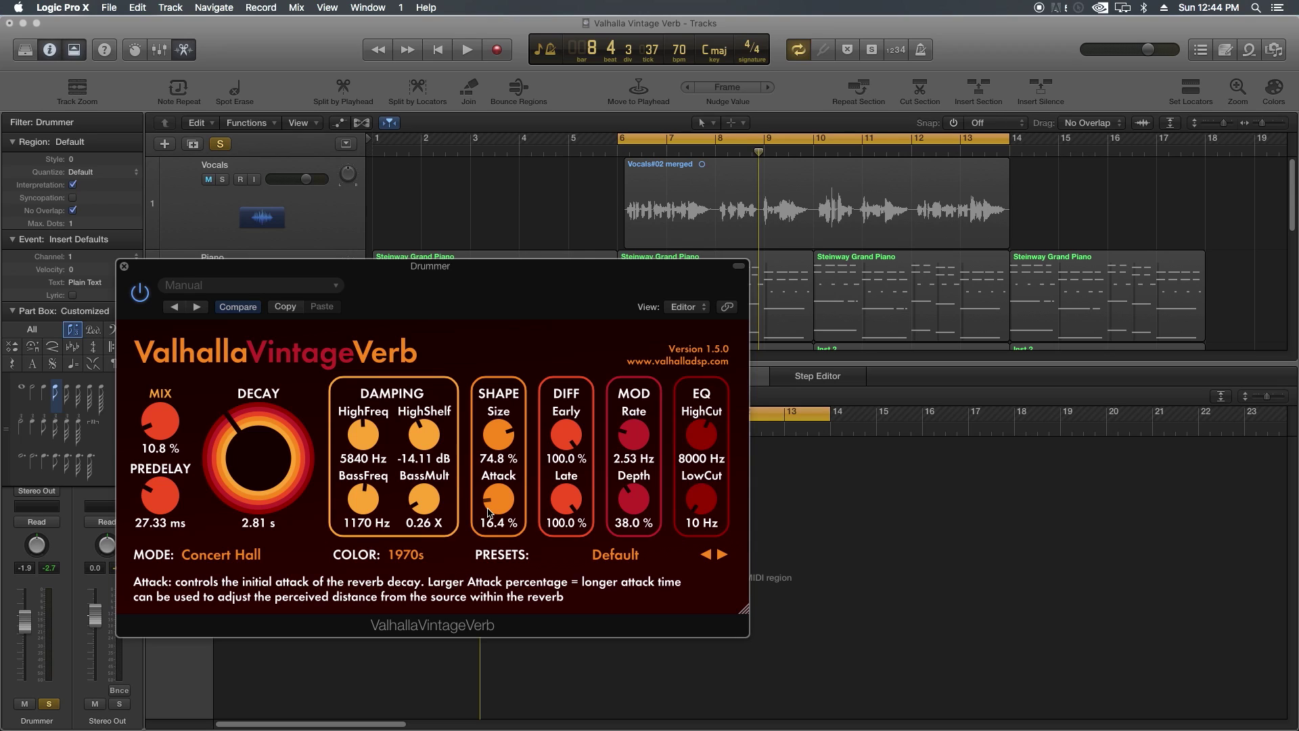
pyautogui.moveTo(500, 511)
pyautogui.mouseDown()
pyautogui.moveTo(527, 409)
pyautogui.moveTo(519, 502)
pyautogui.mouseUp()
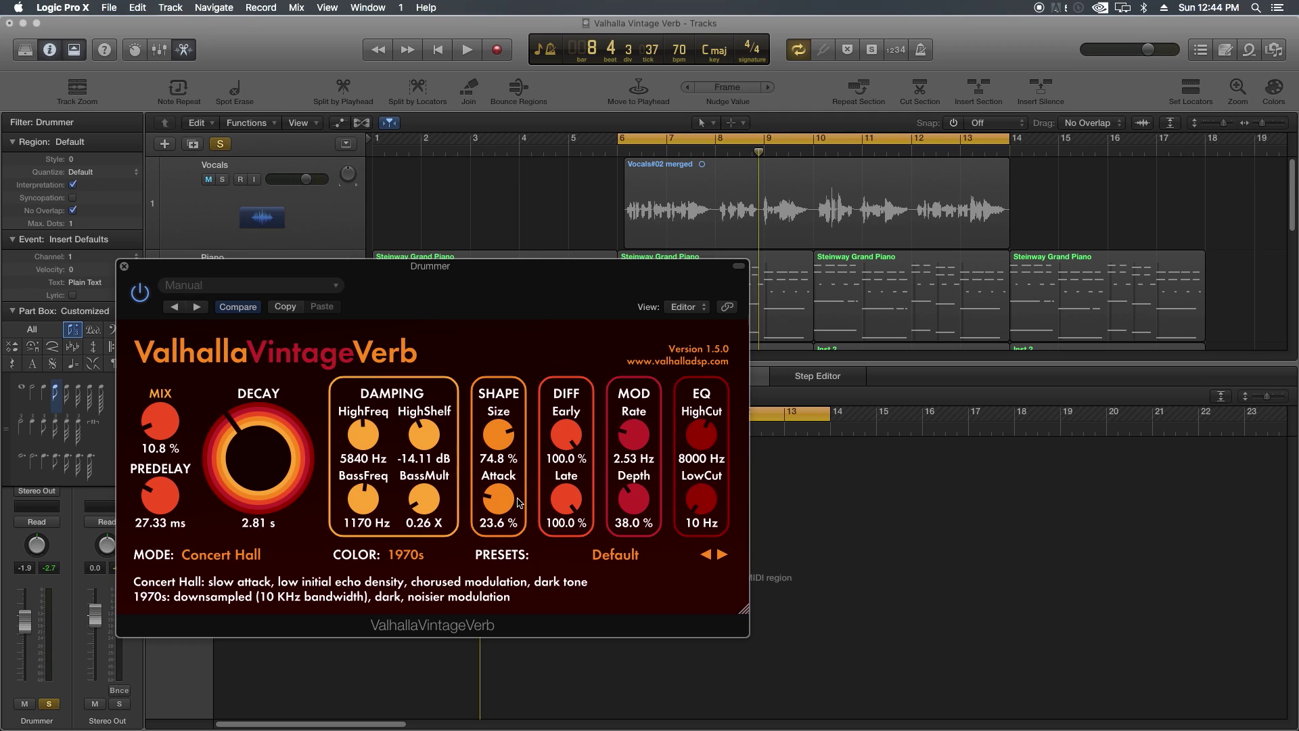
pyautogui.press('space')
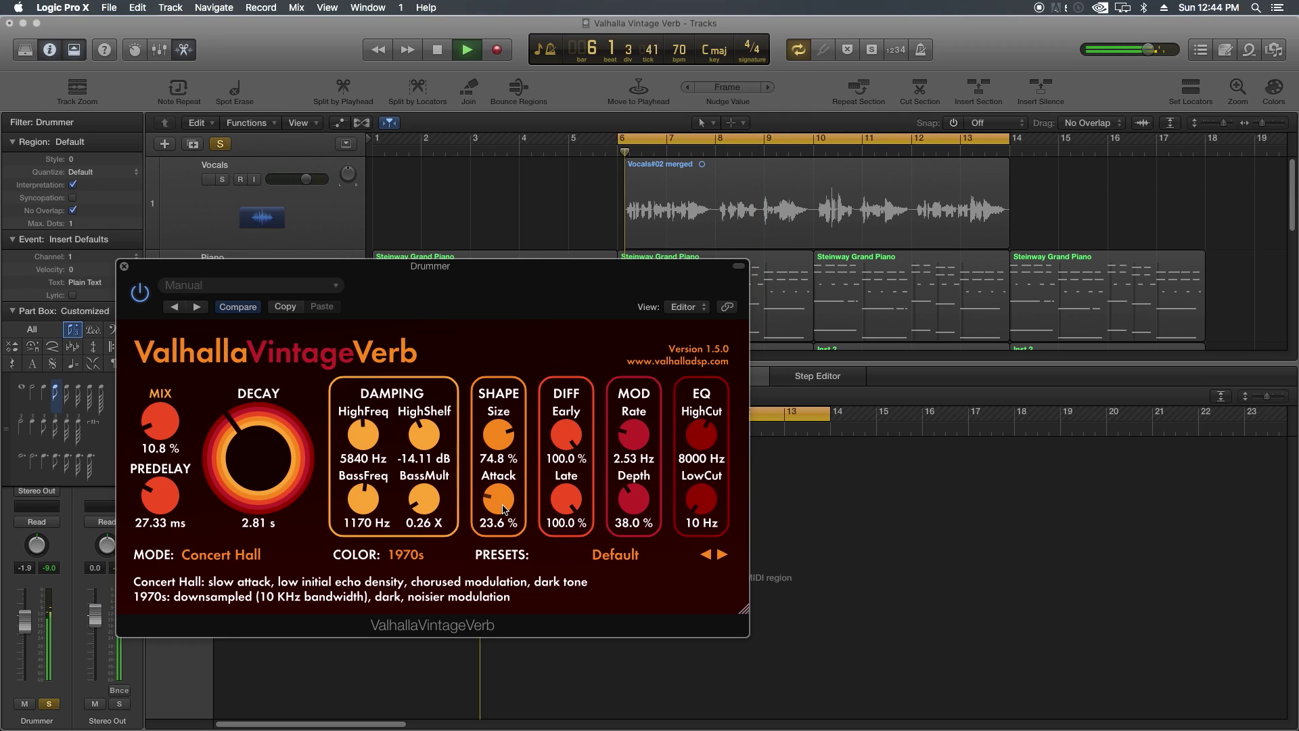
# Step: Raise the mix to 41.2% and the Attack to 70.4% while the drums play, and stop playback
pyautogui.moveTo(161, 420); pyautogui.dragTo(165, 365)
pyautogui.moveTo(499, 502); pyautogui.dragTo(506, 446)
pyautogui.press('space')
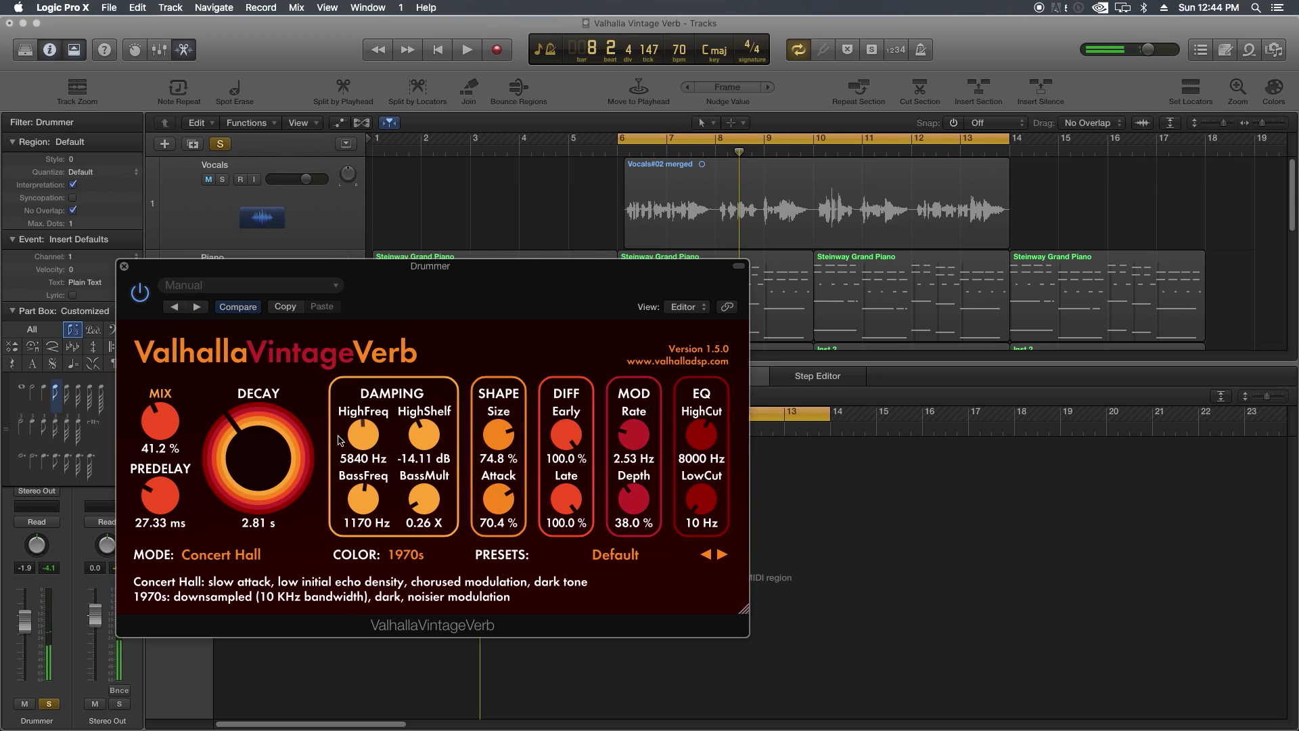
# Step: Set the mix to 100%, reduce Early diffusion to 25.6% and Late diffusion to 24.8%, and play the drums
pyautogui.moveTo(162, 419); pyautogui.dragTo(181, 274)
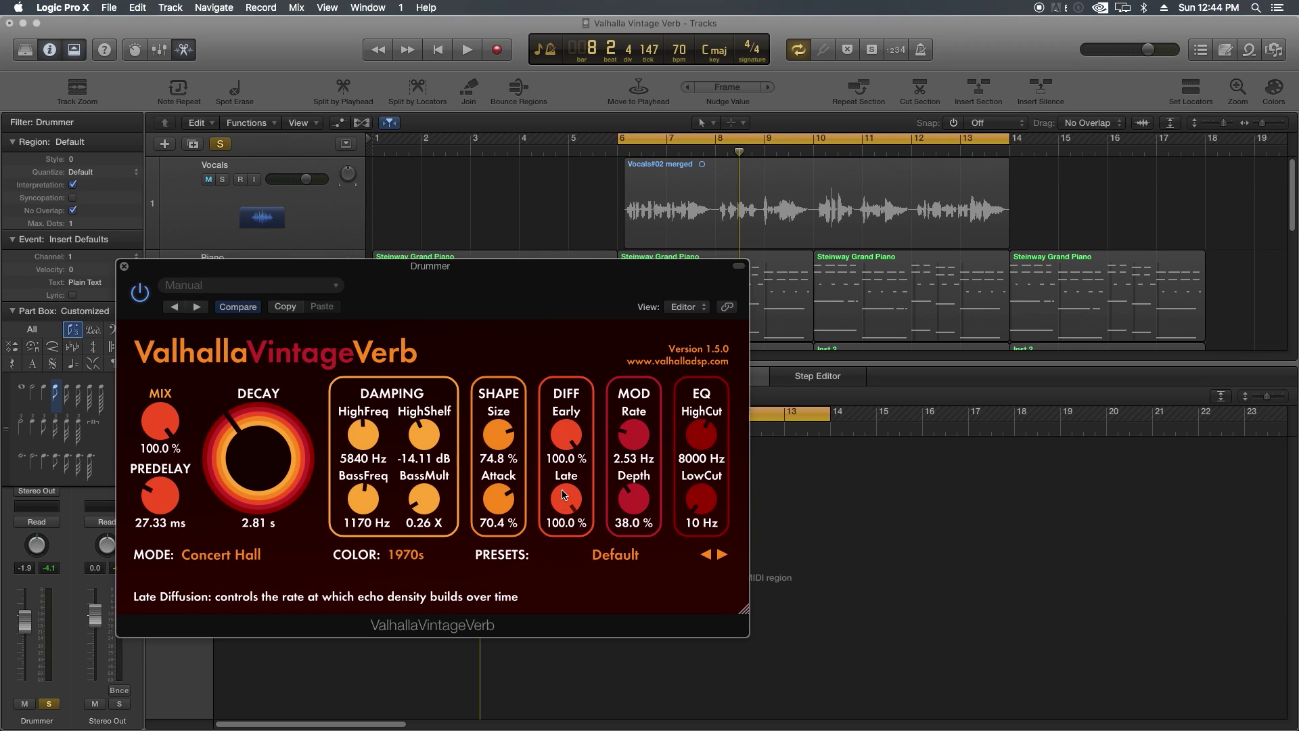
pyautogui.moveTo(565, 436); pyautogui.dragTo(538, 630)
pyautogui.press('space')
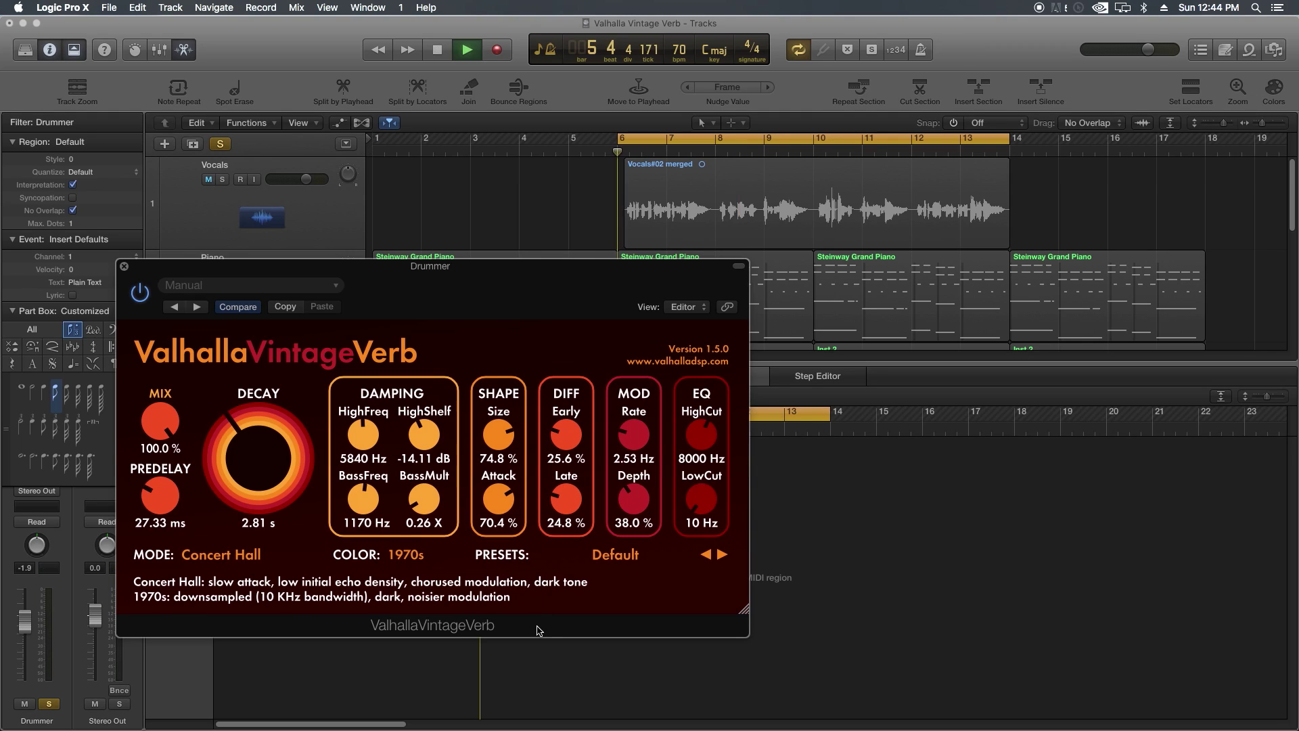
# Step: Try Late diffusion at 0% and Early diffusion at 16.0% with the drums playing, and restore both to 100%
pyautogui.moveTo(566, 510); pyautogui.dragTo(552, 574)
pyautogui.moveTo(590, 419); pyautogui.dragTo(575, 446)
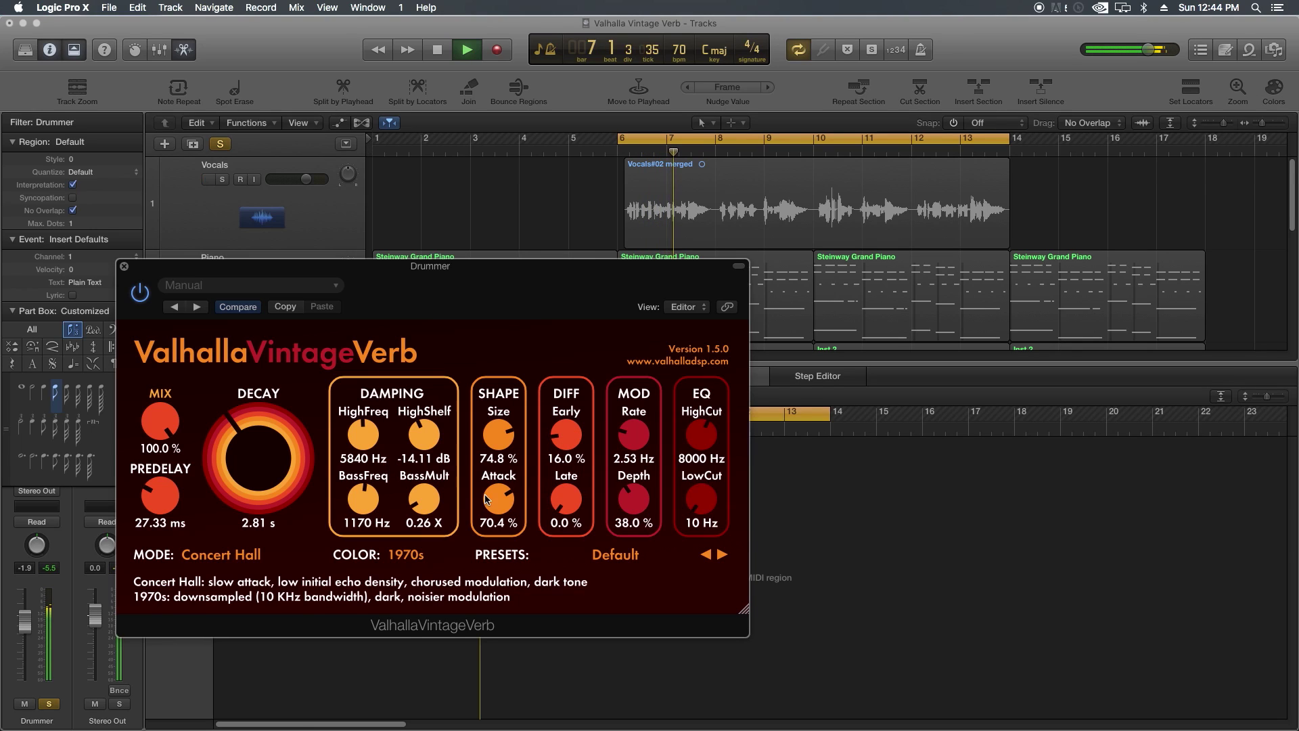
pyautogui.press('space')
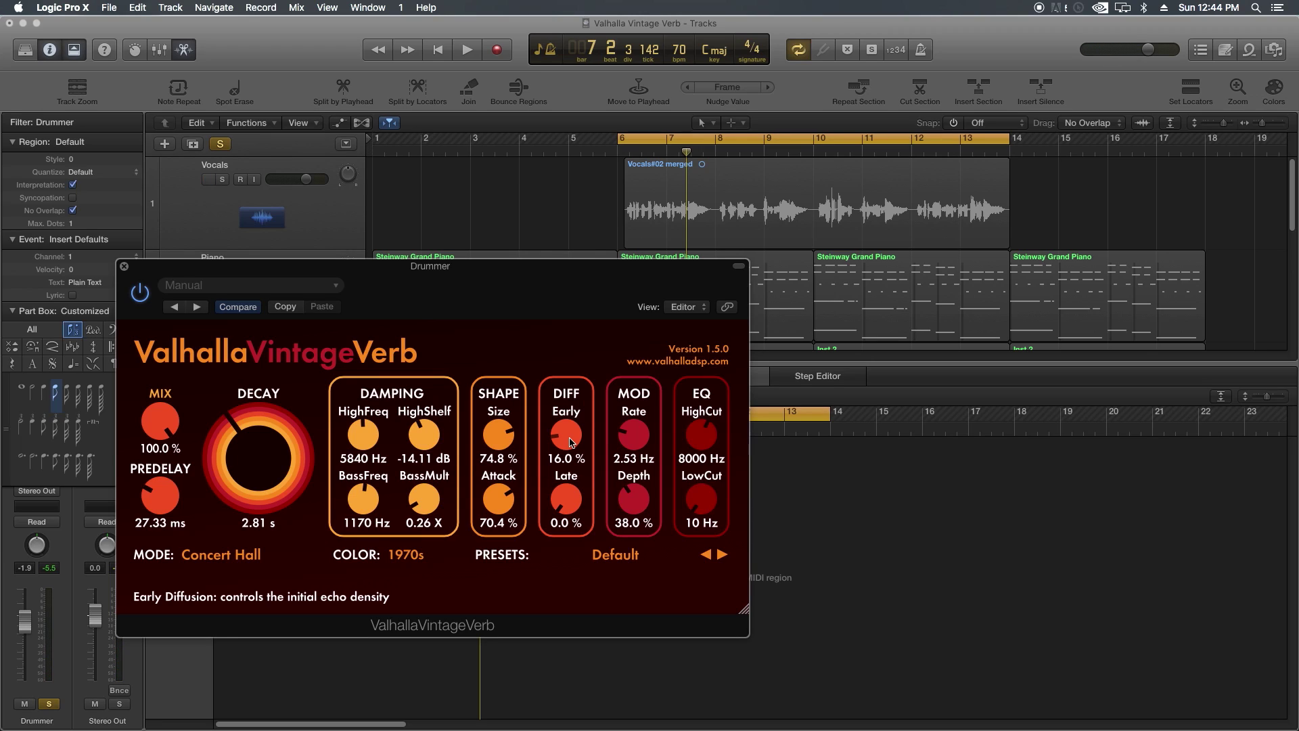
pyautogui.moveTo(571, 442); pyautogui.dragTo(601, 271)
pyautogui.moveTo(560, 502); pyautogui.dragTo(582, 323)
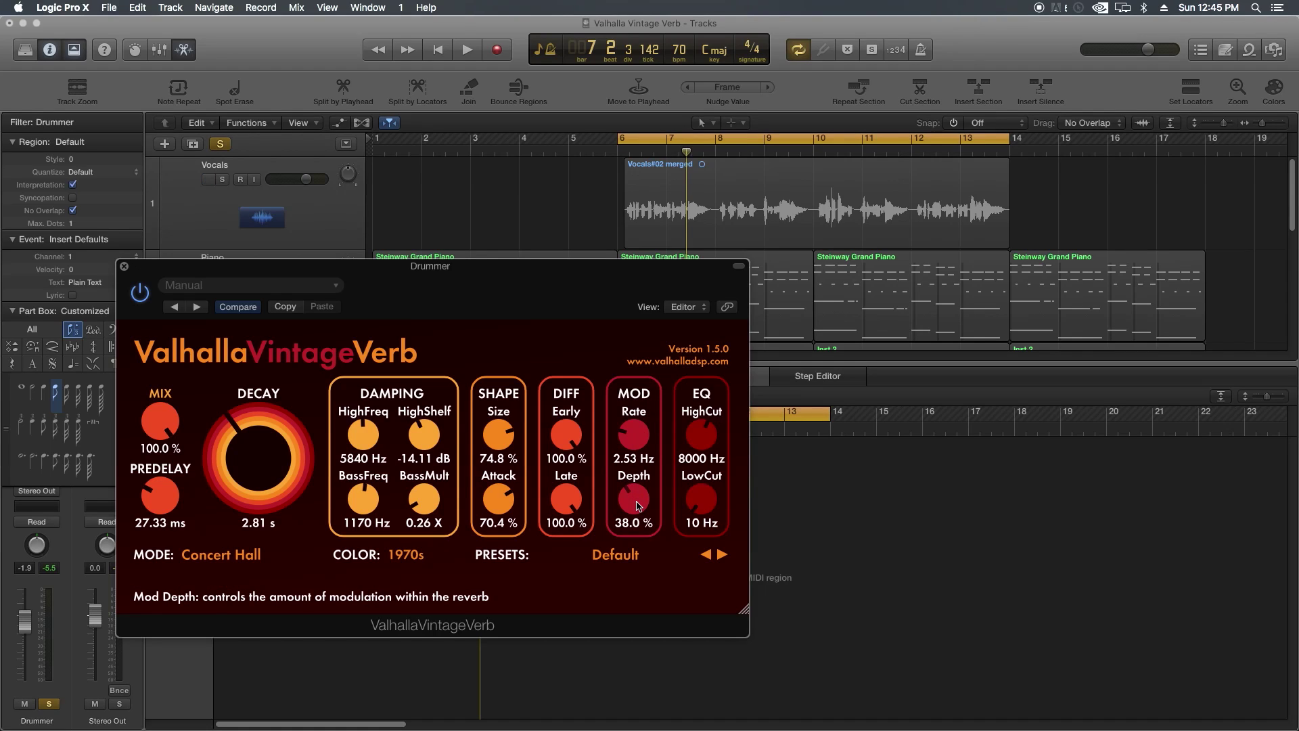
# Step: Set the modulation depth to 82.4% and the modulation rate to 2.49 Hz, and play the drums
pyautogui.moveTo(636, 501); pyautogui.dragTo(657, 366)
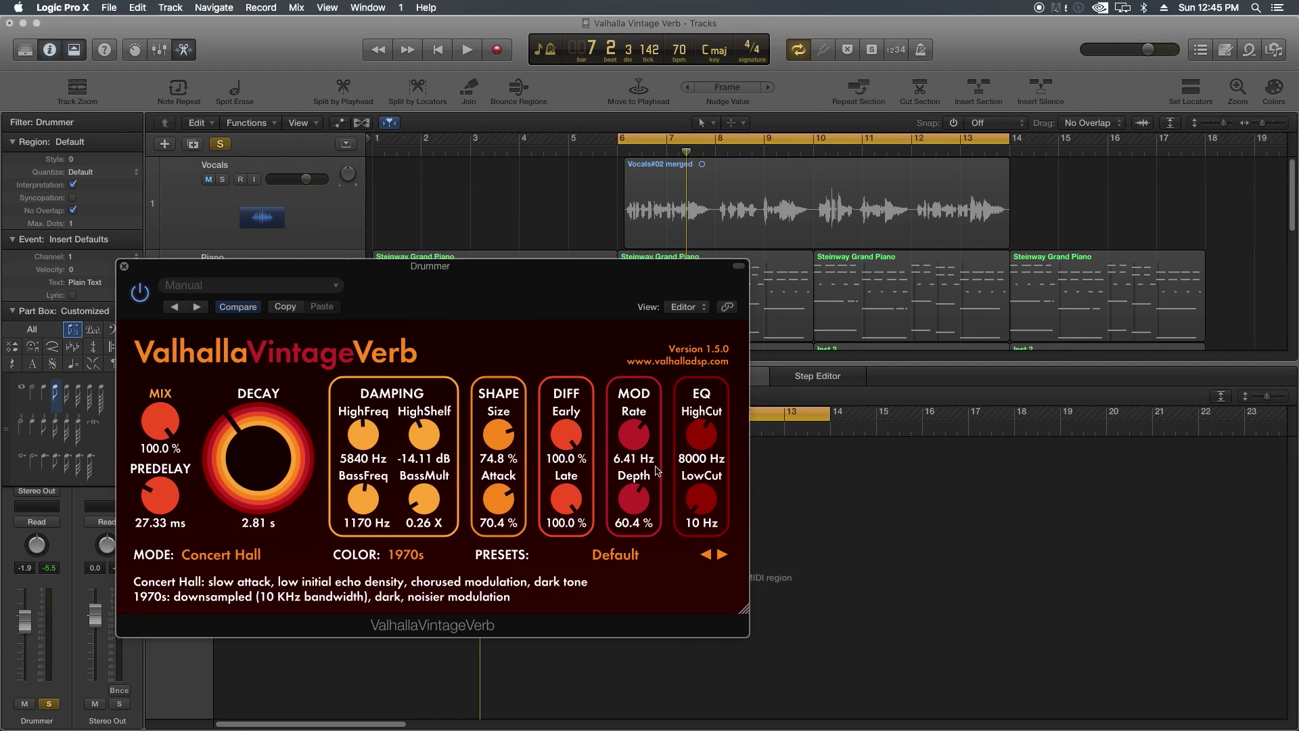
pyautogui.moveTo(649, 423); pyautogui.dragTo(643, 494)
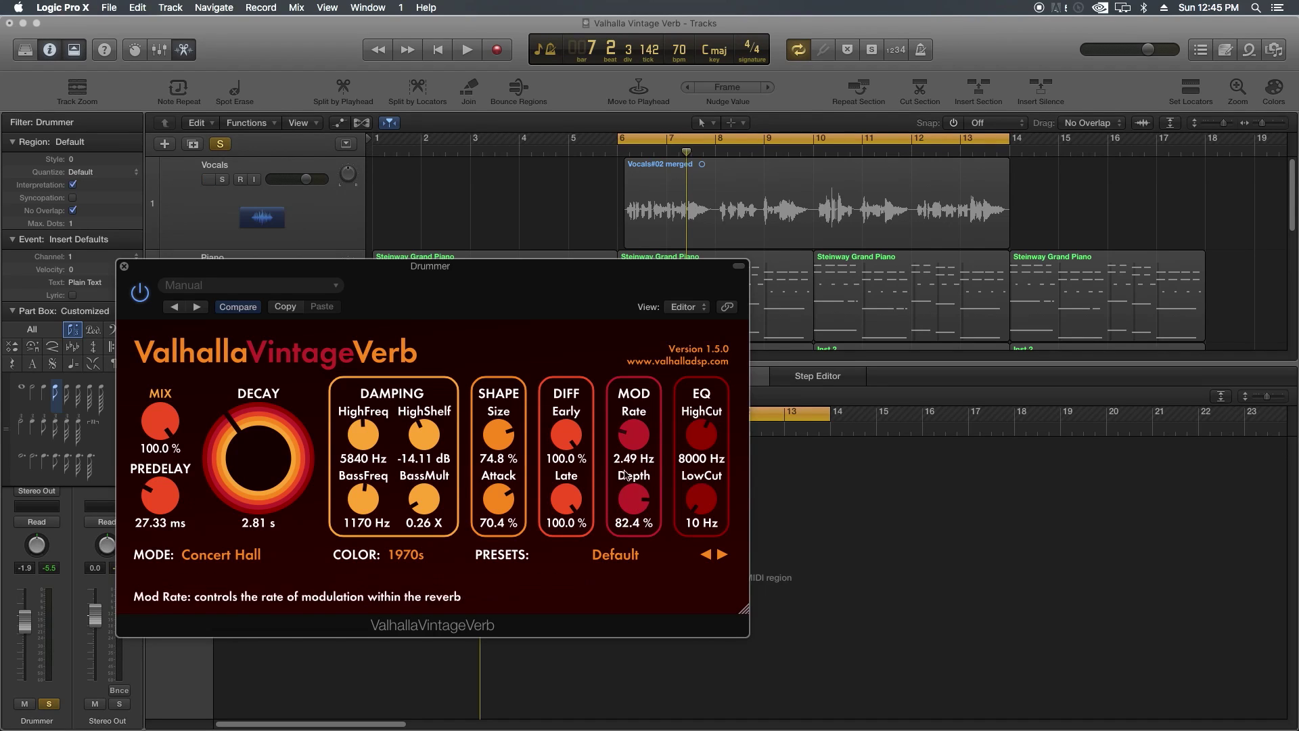
pyautogui.press('space')
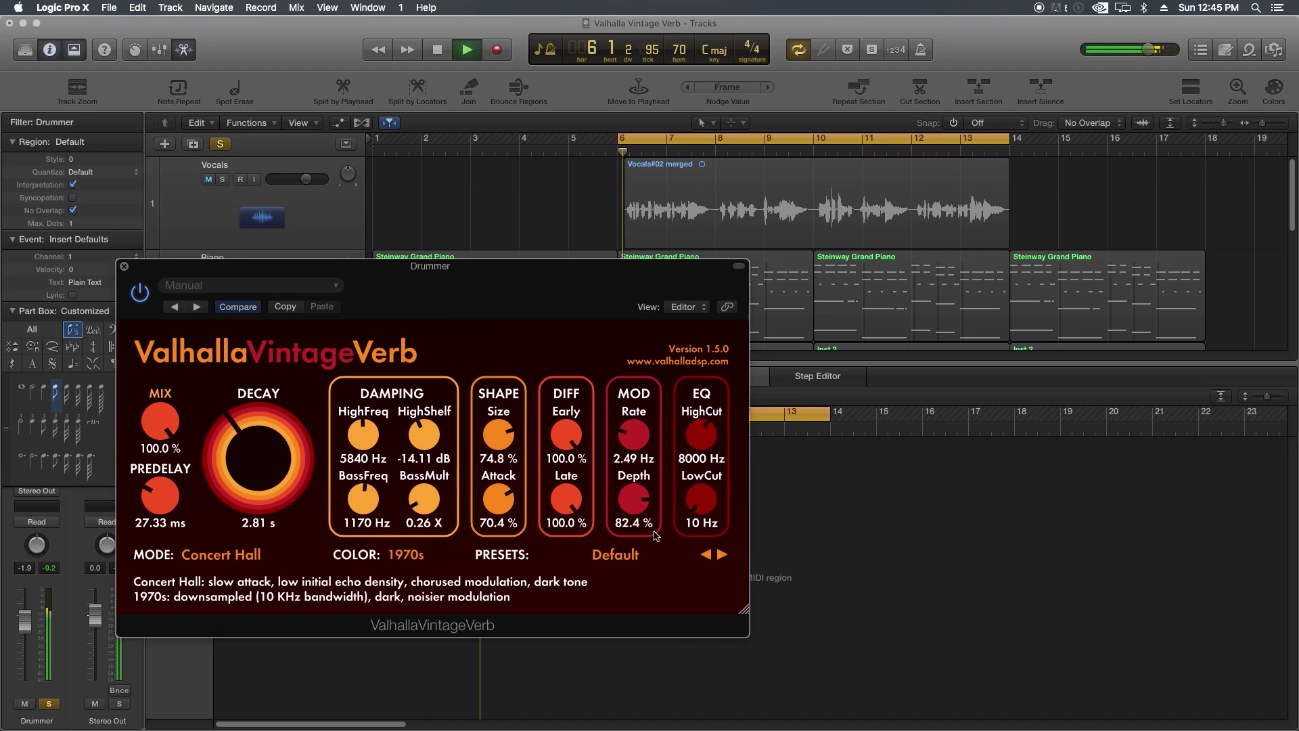
# Step: Lower the modulation depth to 19.2% and the modulation rate to 2.17 Hz, and stop the drums along the way
pyautogui.moveTo(633, 502); pyautogui.dragTo(663, 321)
pyautogui.moveTo(641, 495); pyautogui.dragTo(635, 554)
pyautogui.moveTo(634, 445); pyautogui.dragTo(641, 591)
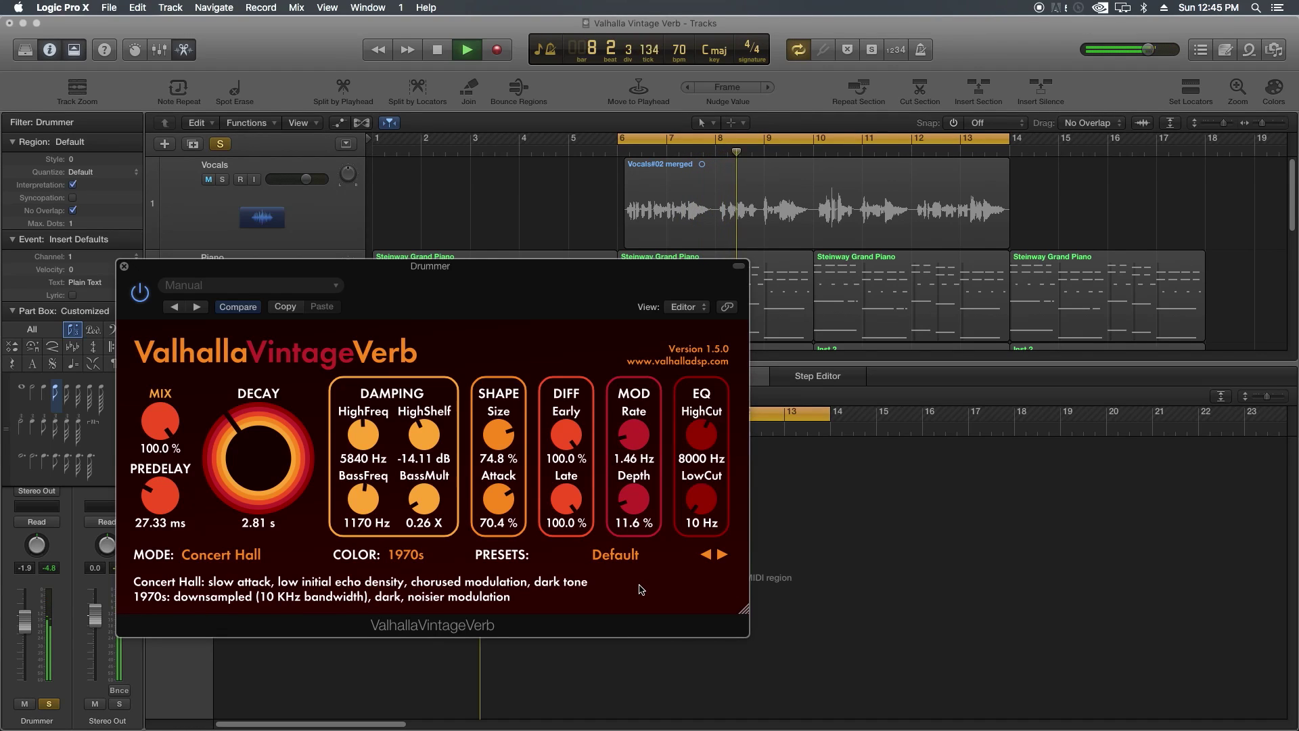
pyautogui.moveTo(641, 500); pyautogui.dragTo(642, 491)
pyautogui.press('space')
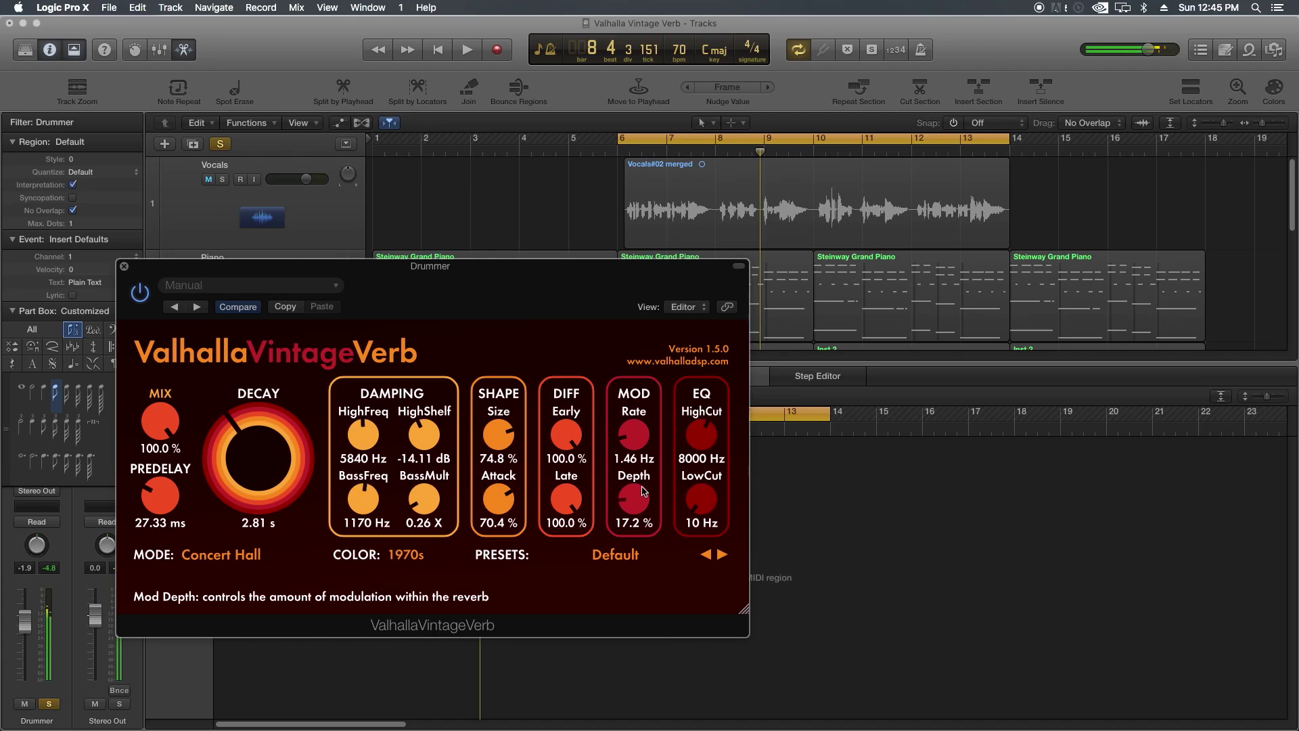
pyautogui.moveTo(632, 435); pyautogui.dragTo(631, 425)
pyautogui.moveTo(627, 506); pyautogui.dragTo(625, 503)
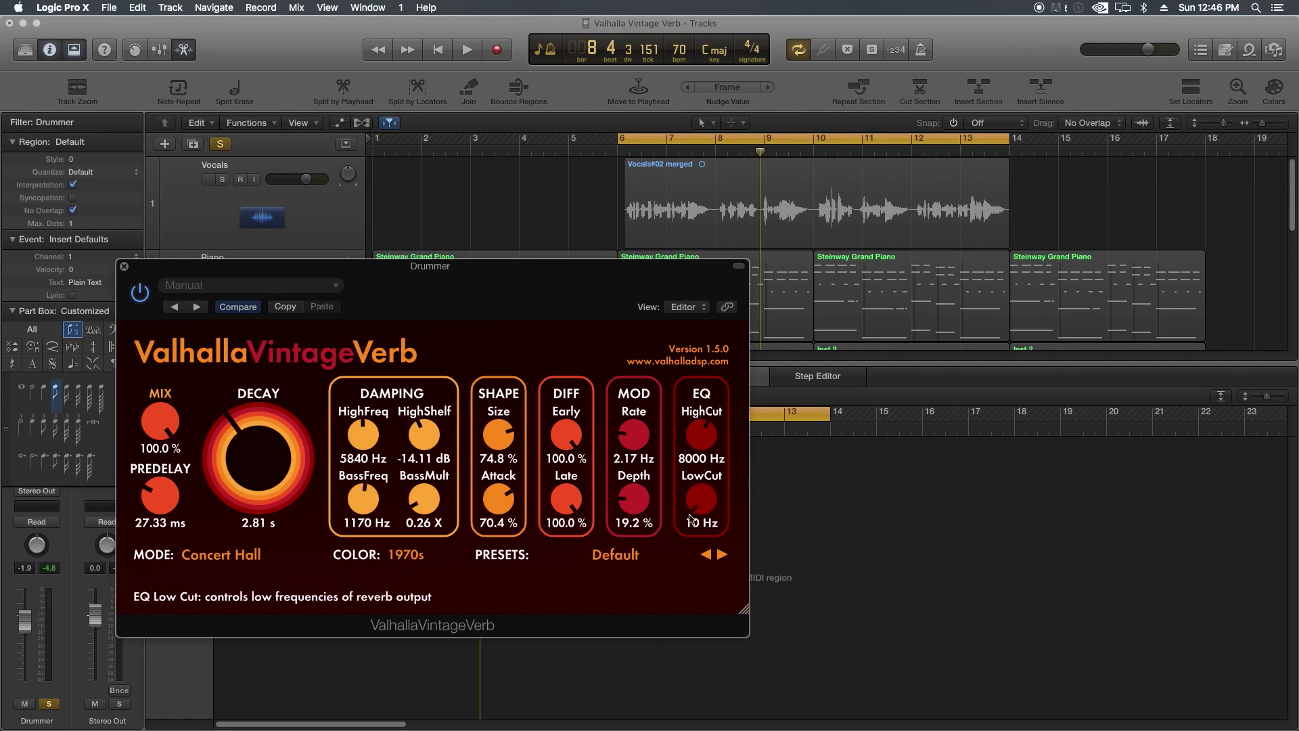
# Step: Raise the EQ HighCut to 20000 Hz, audition the drums, and set the damping HighFreq to 12510 Hz
pyautogui.moveTo(707, 439); pyautogui.dragTo(724, 334)
pyautogui.moveTo(704, 501); pyautogui.dragTo(704, 540)
pyautogui.press('space')
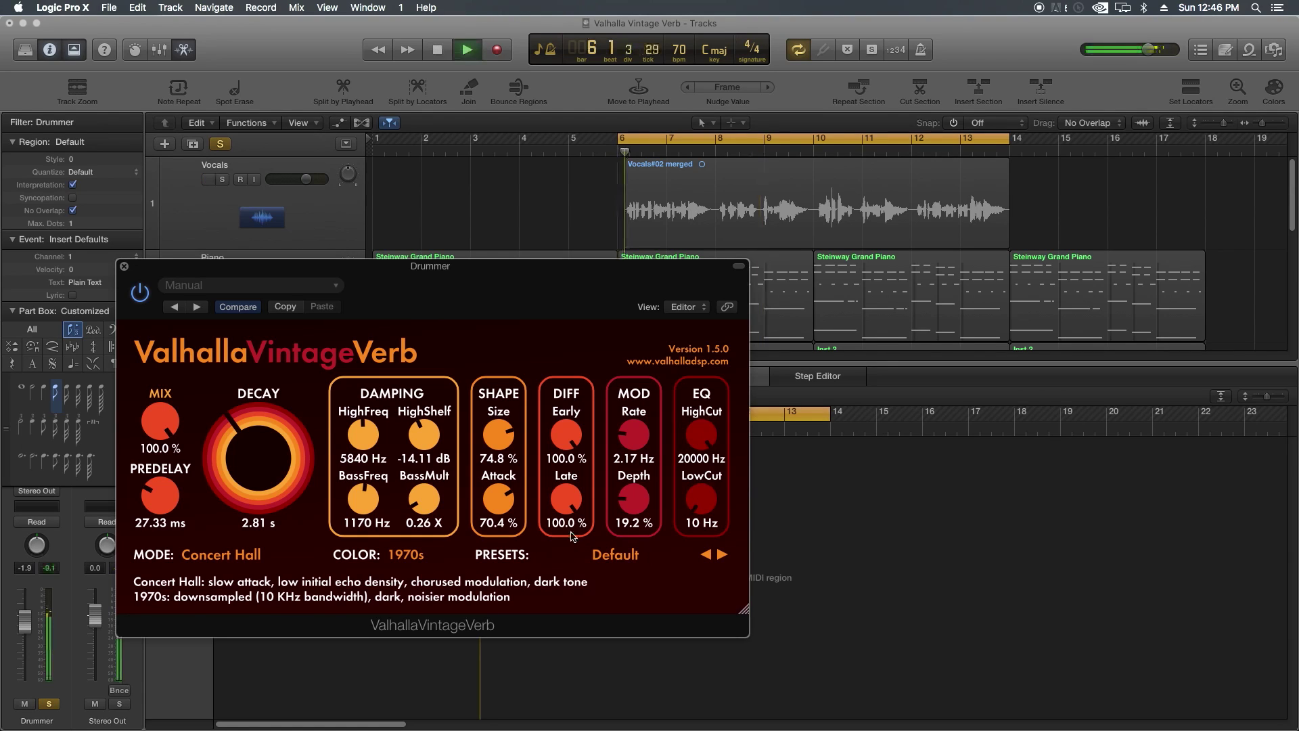
pyautogui.moveTo(371, 442); pyautogui.dragTo(370, 365)
pyautogui.press('space')
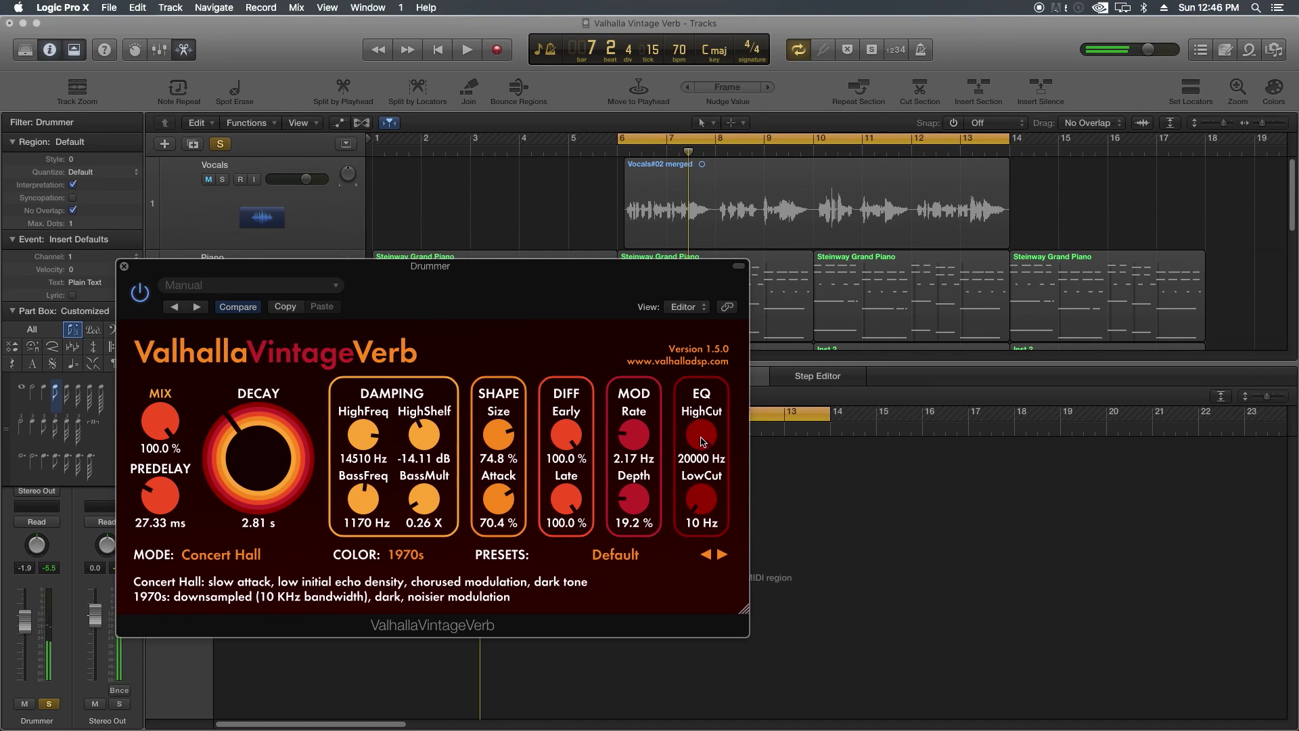
pyautogui.moveTo(376, 432); pyautogui.dragTo(367, 457)
pyautogui.moveTo(708, 441); pyautogui.dragTo(707, 412)
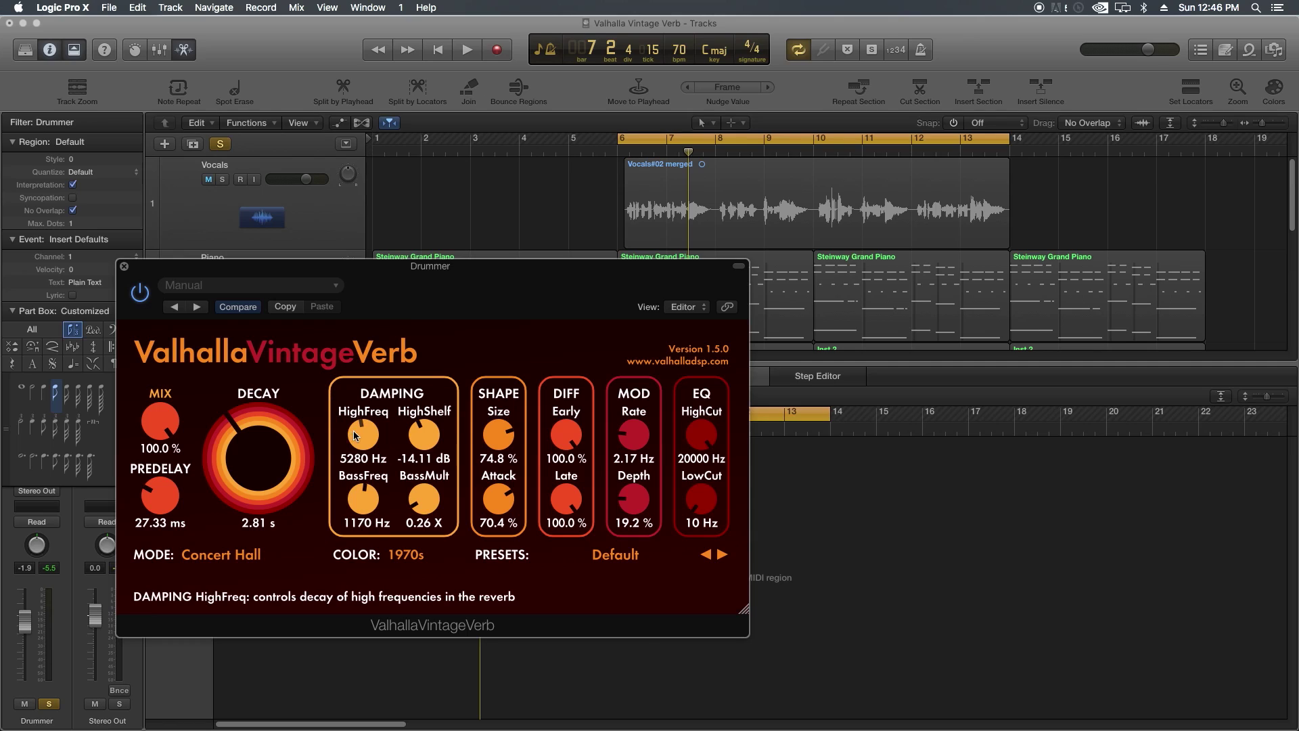
pyautogui.moveTo(355, 431); pyautogui.dragTo(373, 386)
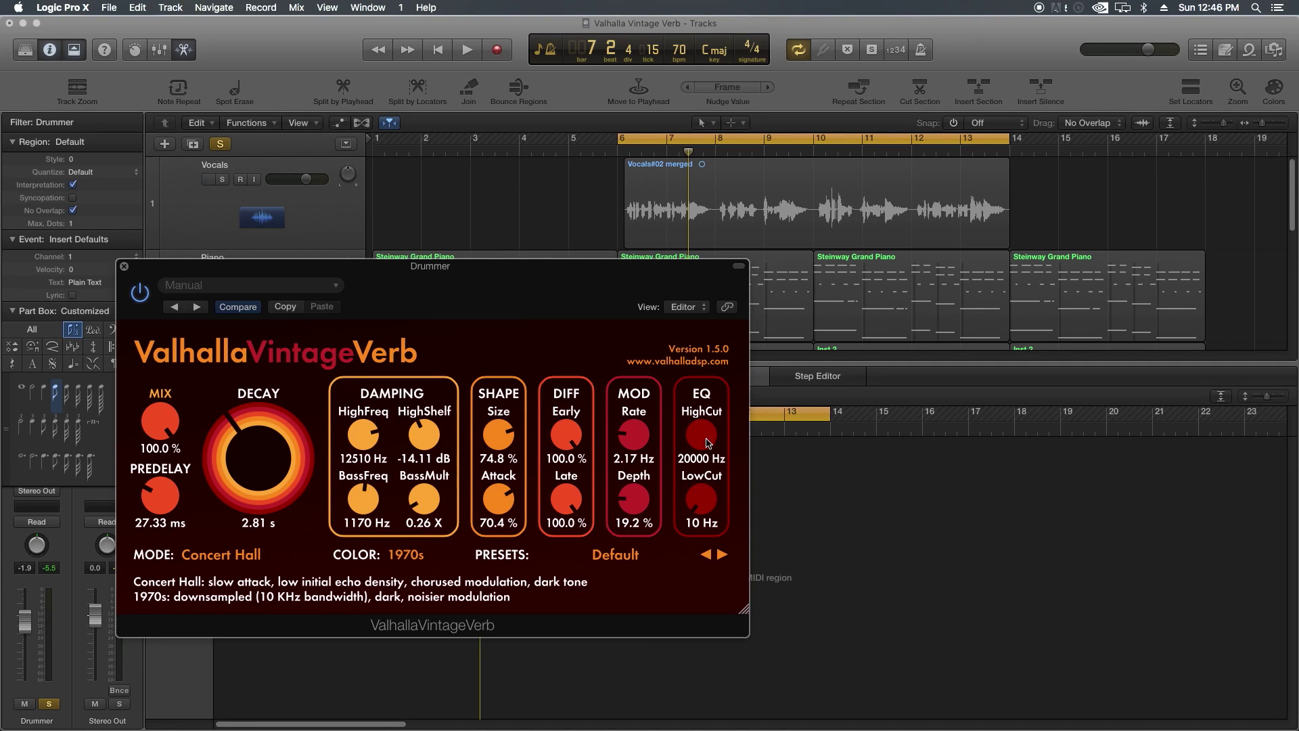
# Step: Play the drums while lowering the EQ HighCut to 6340 Hz, stop playback, and set it to 8130 Hz
pyautogui.press('space')
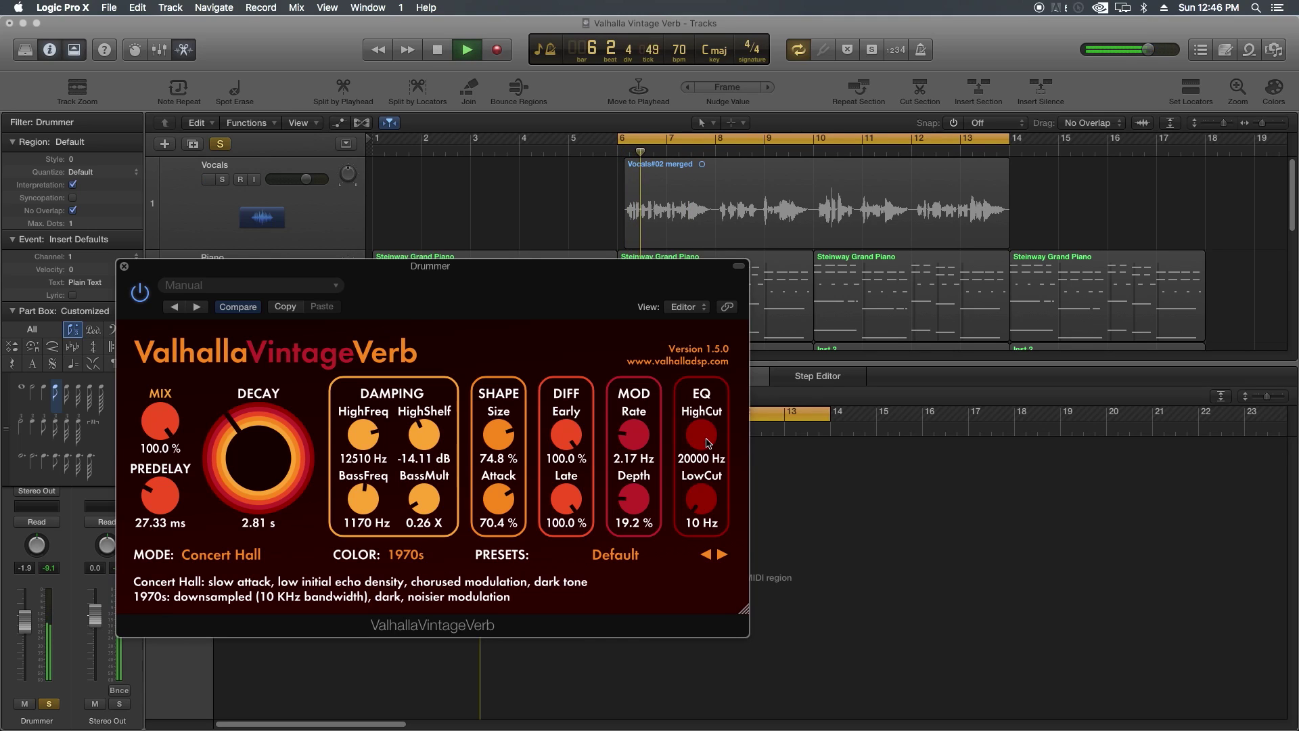
pyautogui.moveTo(708, 443); pyautogui.dragTo(697, 532)
pyautogui.press('space')
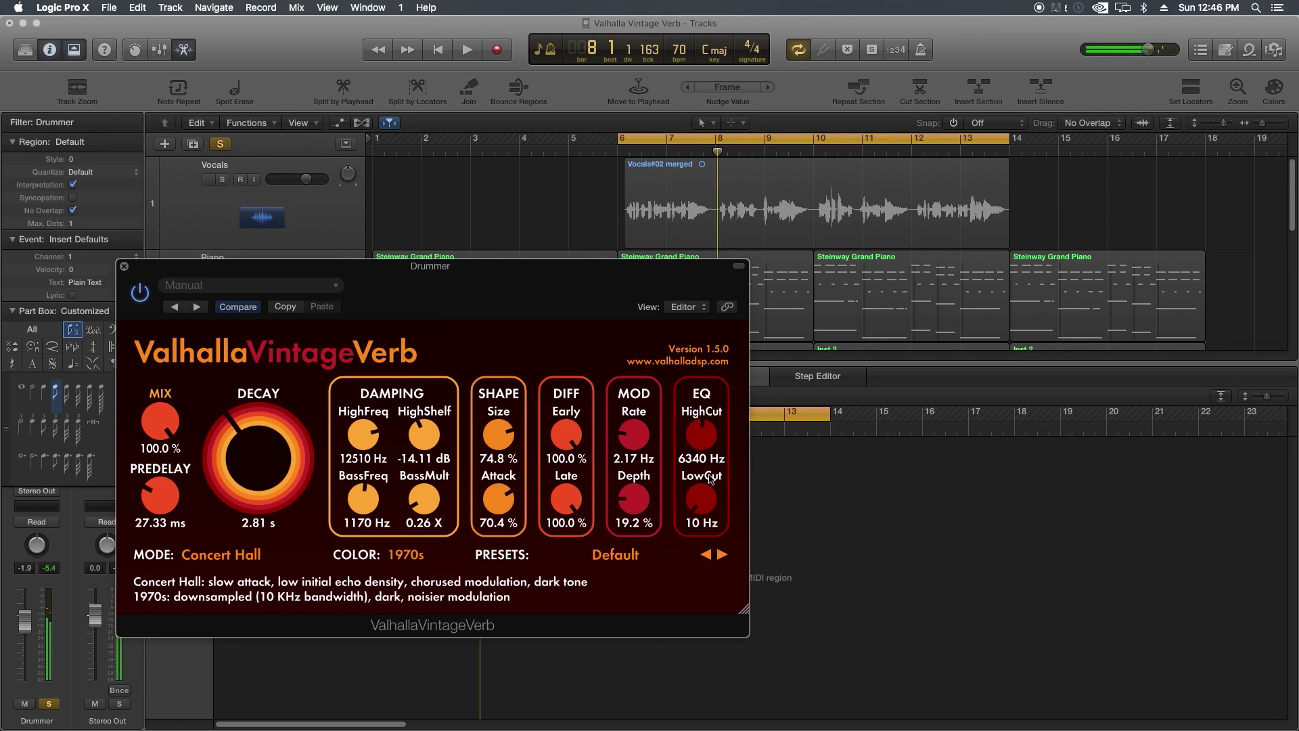
pyautogui.moveTo(707, 443)
pyautogui.mouseDown()
pyautogui.moveTo(725, 389)
pyautogui.moveTo(718, 425)
pyautogui.mouseUp()
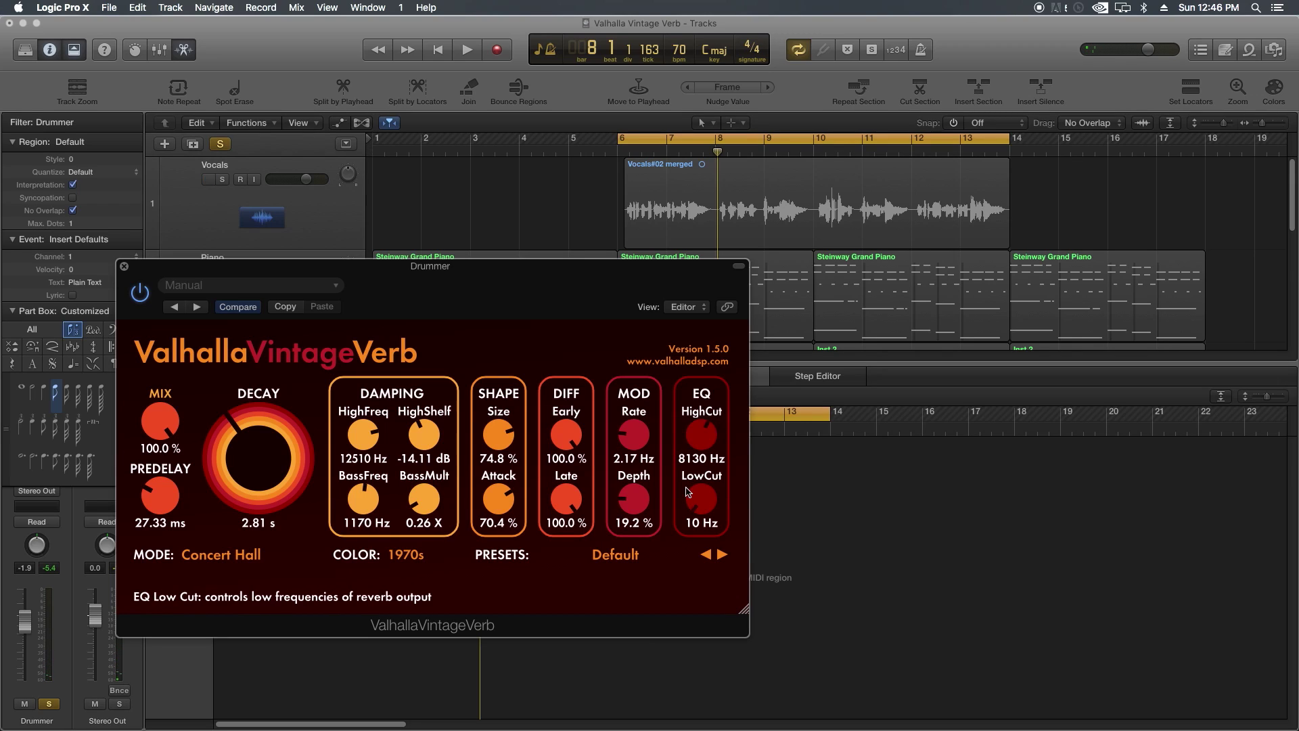
# Step: Raise the EQ LowCut to 130 Hz, play the drums, bring it up to 160 Hz, and stop playback
pyautogui.moveTo(703, 504); pyautogui.dragTo(703, 492)
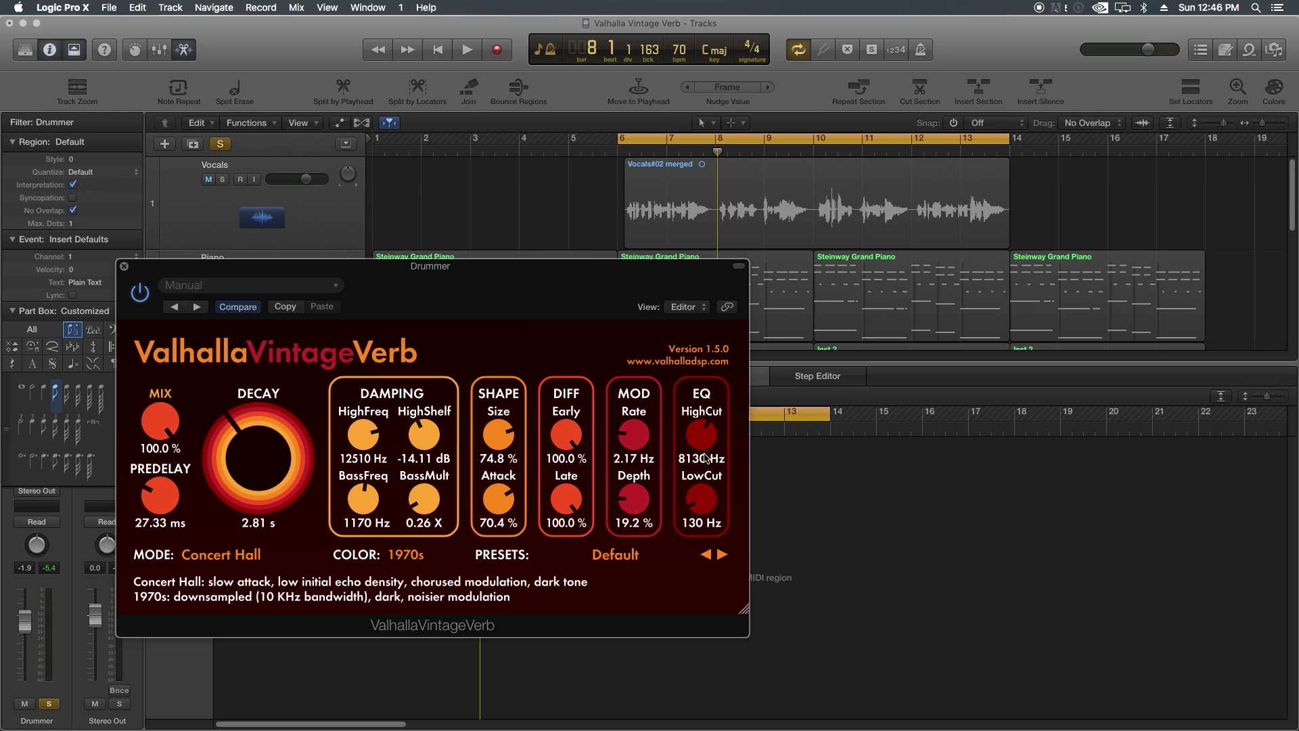
pyautogui.press('space')
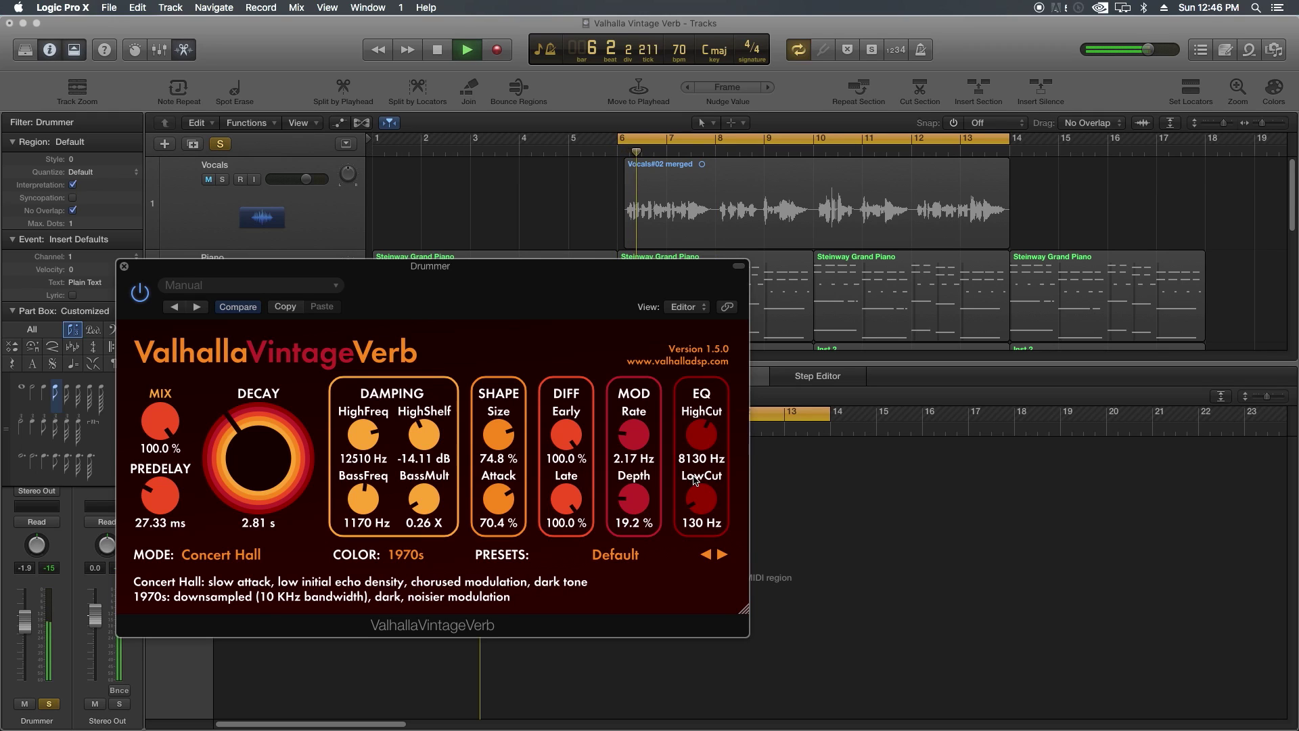
pyautogui.moveTo(693, 505); pyautogui.dragTo(693, 499)
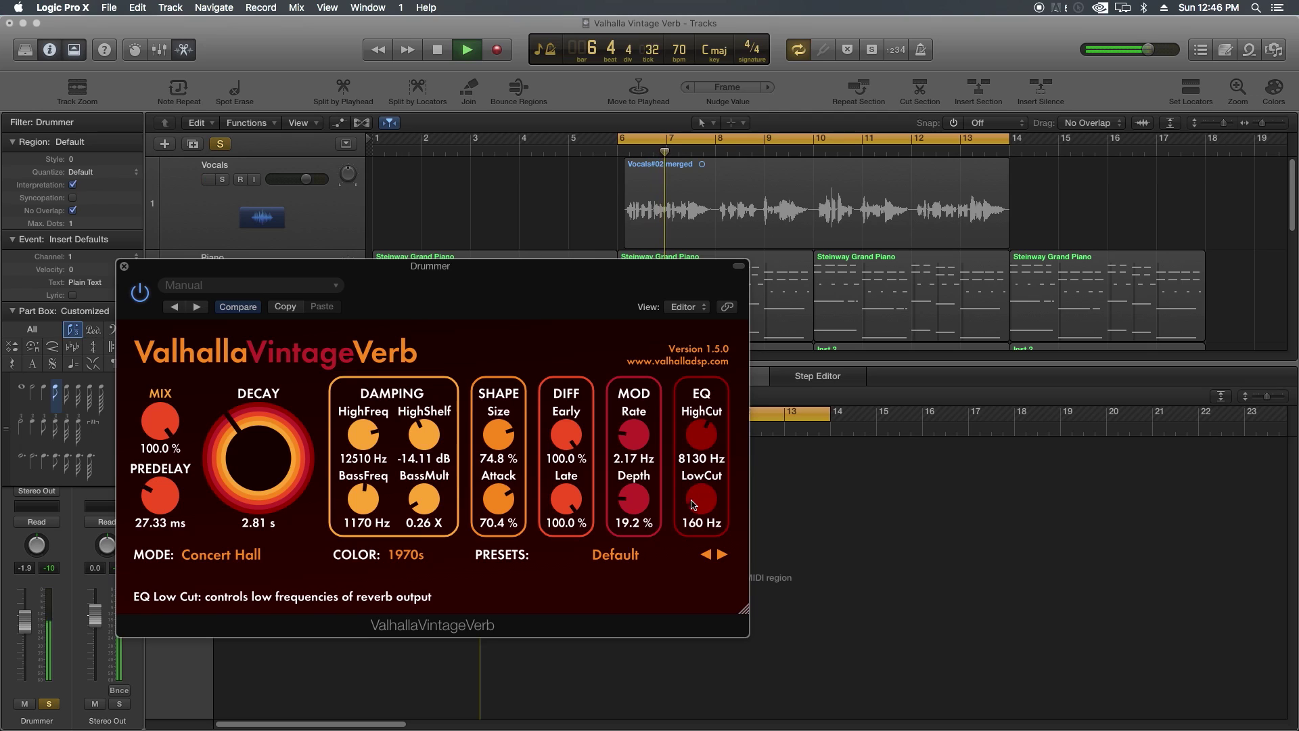
pyautogui.press('space')
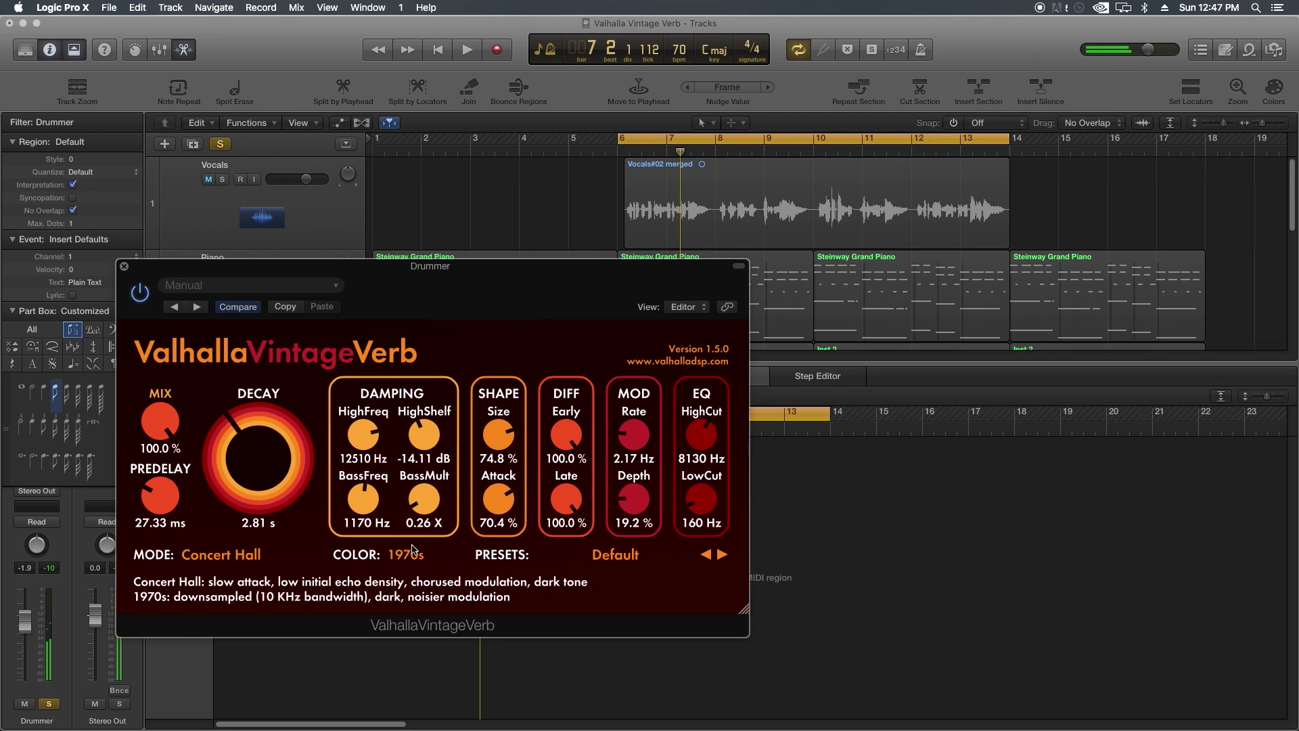
# Step: Switch the reverb mode to Plate and play the drums
pyautogui.click(201, 555)
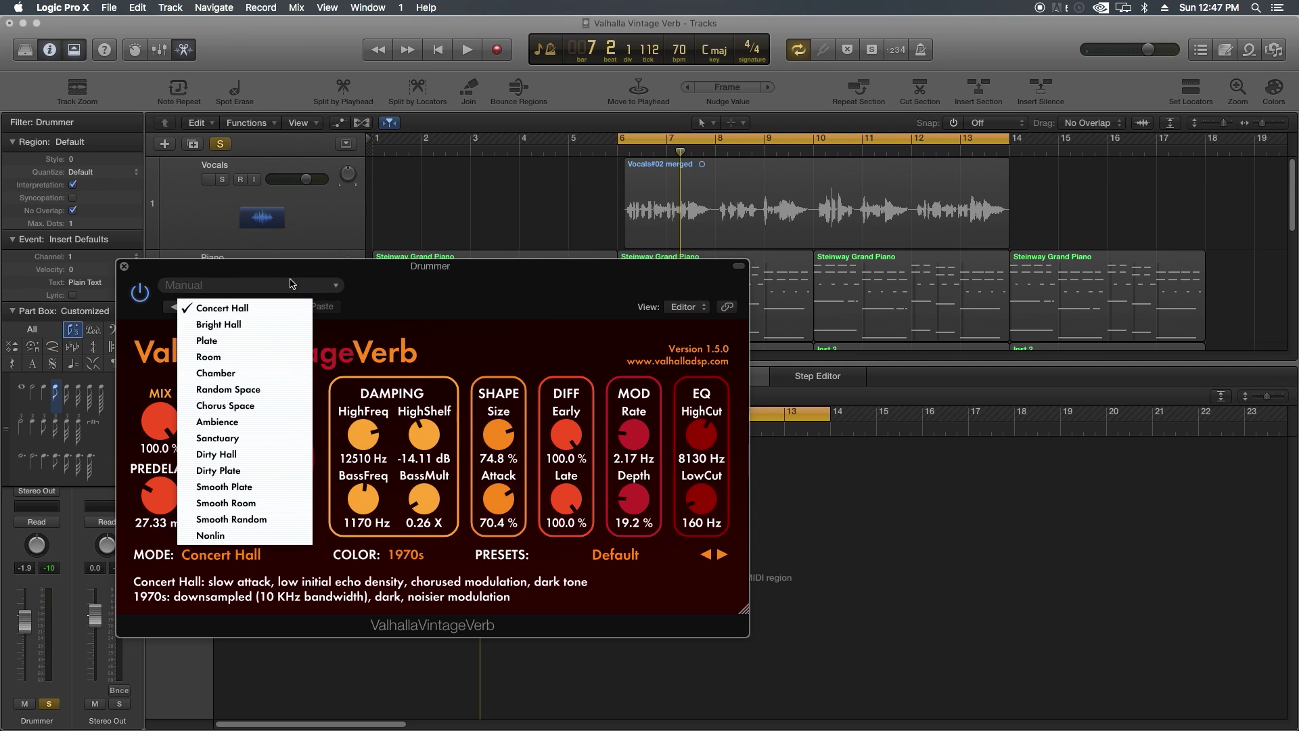
pyautogui.click(243, 343)
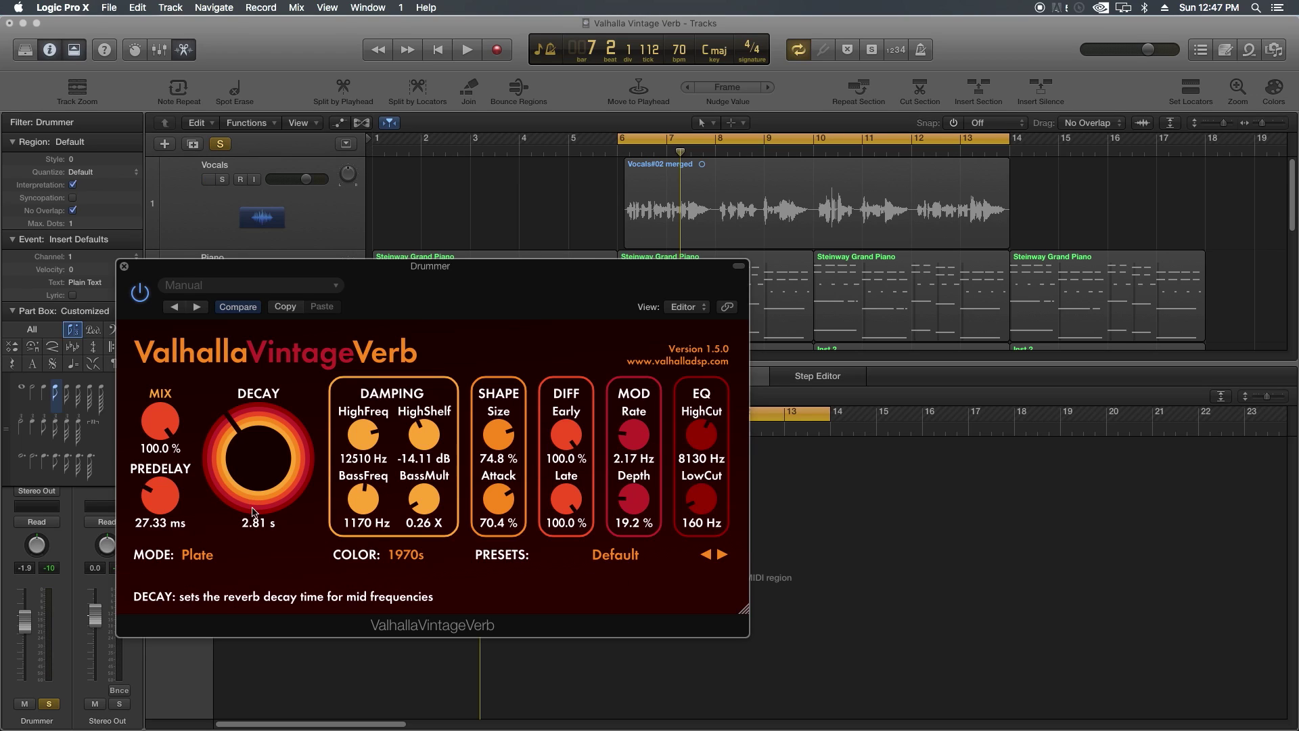
pyautogui.press('space')
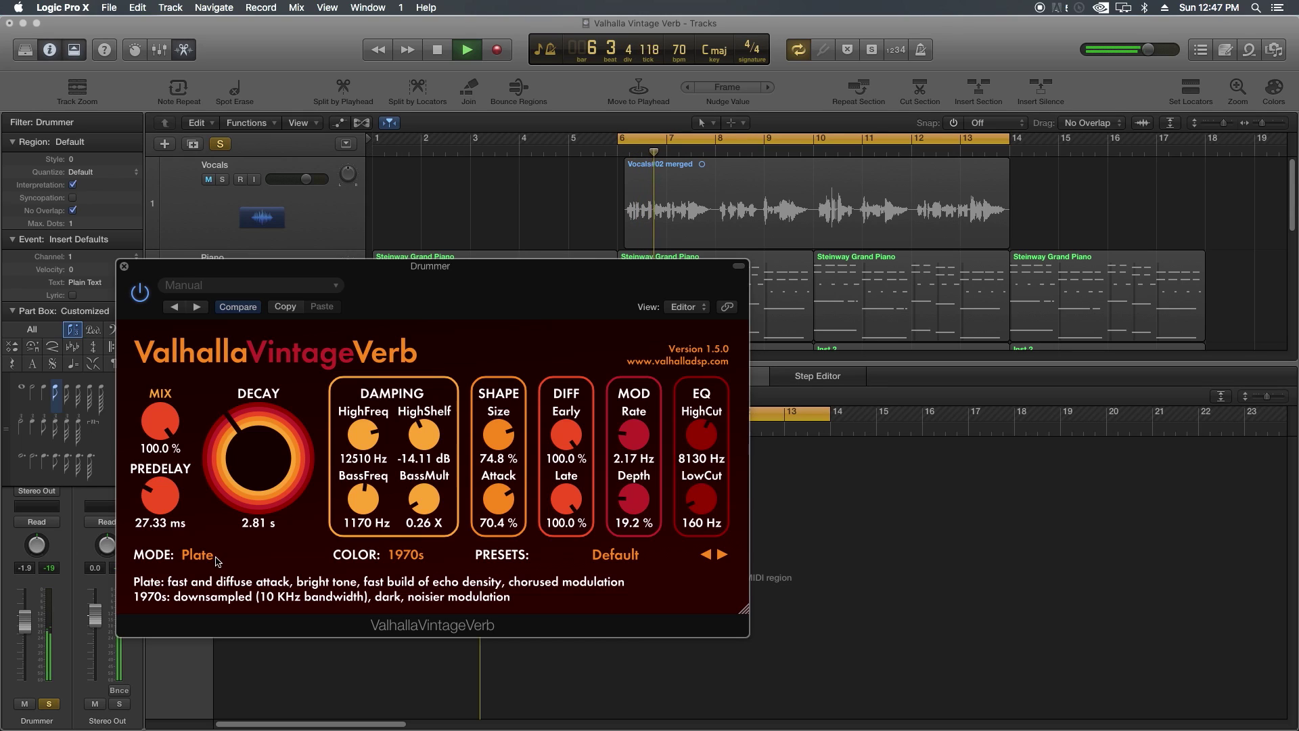
# Step: Set Attack to 70.8%, Size to 82.4%, decay to 0.34 s and predelay to 13.94 ms during playback, and stop the drums
pyautogui.moveTo(499, 504)
pyautogui.mouseDown()
pyautogui.moveTo(501, 522)
pyautogui.moveTo(502, 502)
pyautogui.mouseUp()
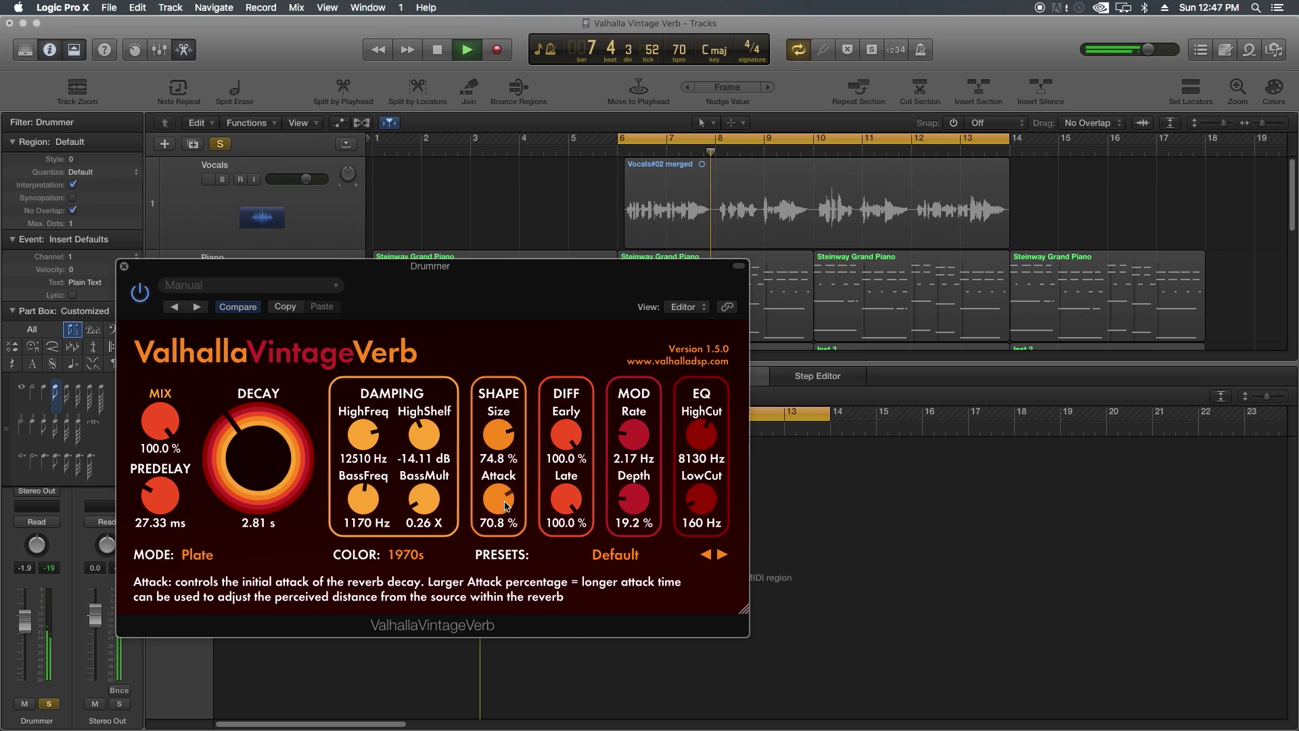
pyautogui.moveTo(501, 435); pyautogui.dragTo(503, 418)
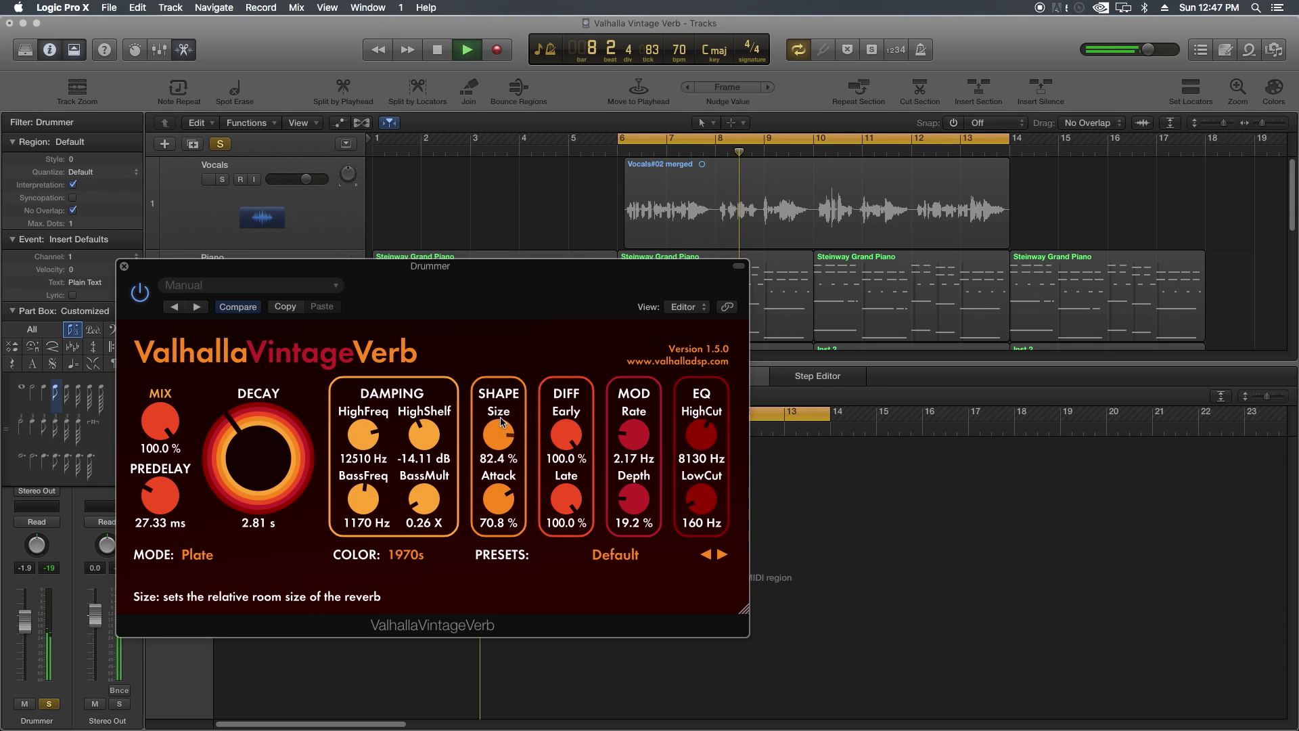
pyautogui.moveTo(231, 448); pyautogui.dragTo(172, 502)
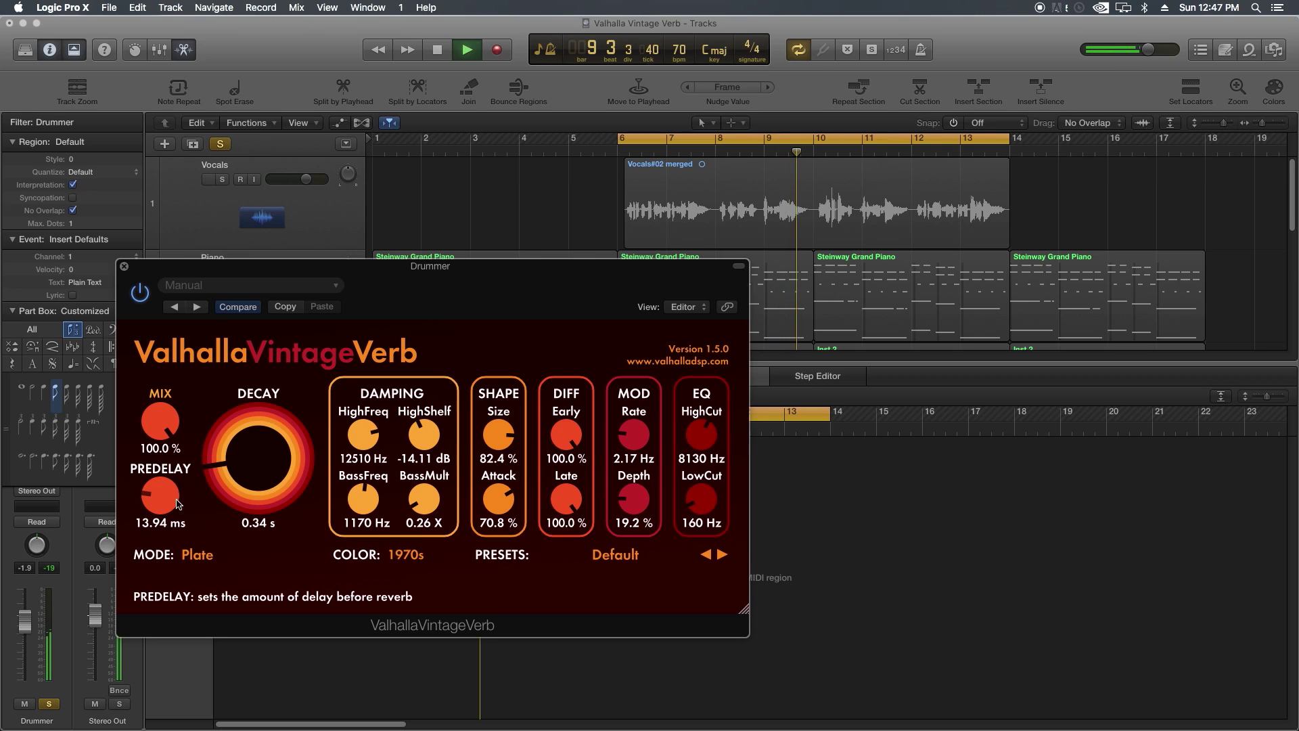
pyautogui.press('space')
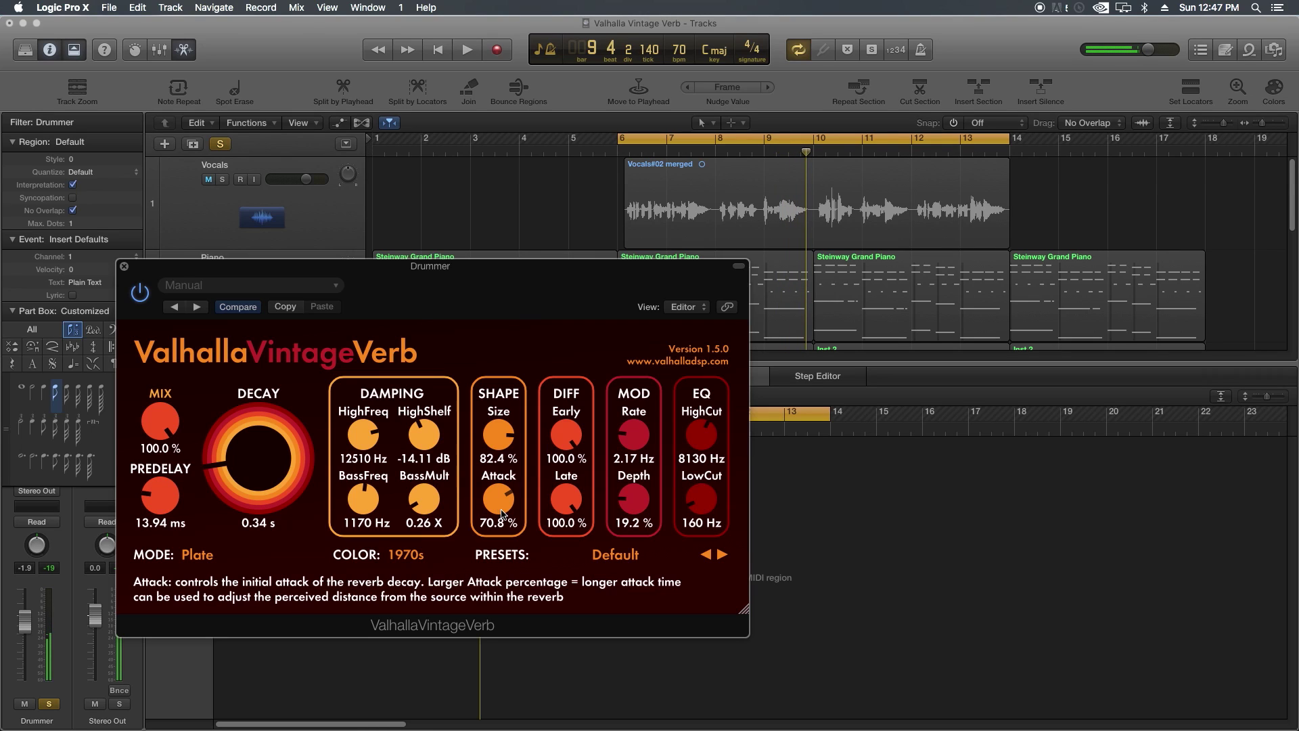
# Step: Switch the reverb mode to Chamber, and set the decay to 0.84 s and the predelay to 20.75 ms
pyautogui.click(203, 554)
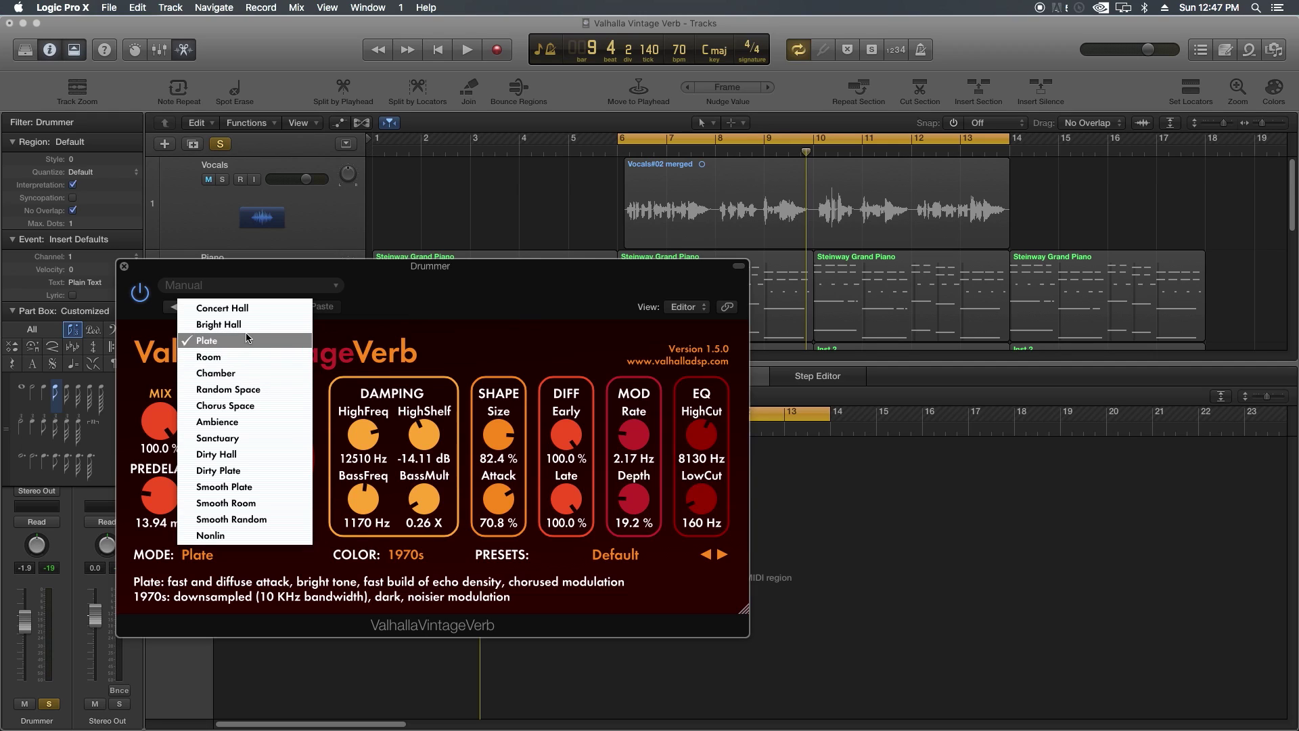
pyautogui.click(249, 376)
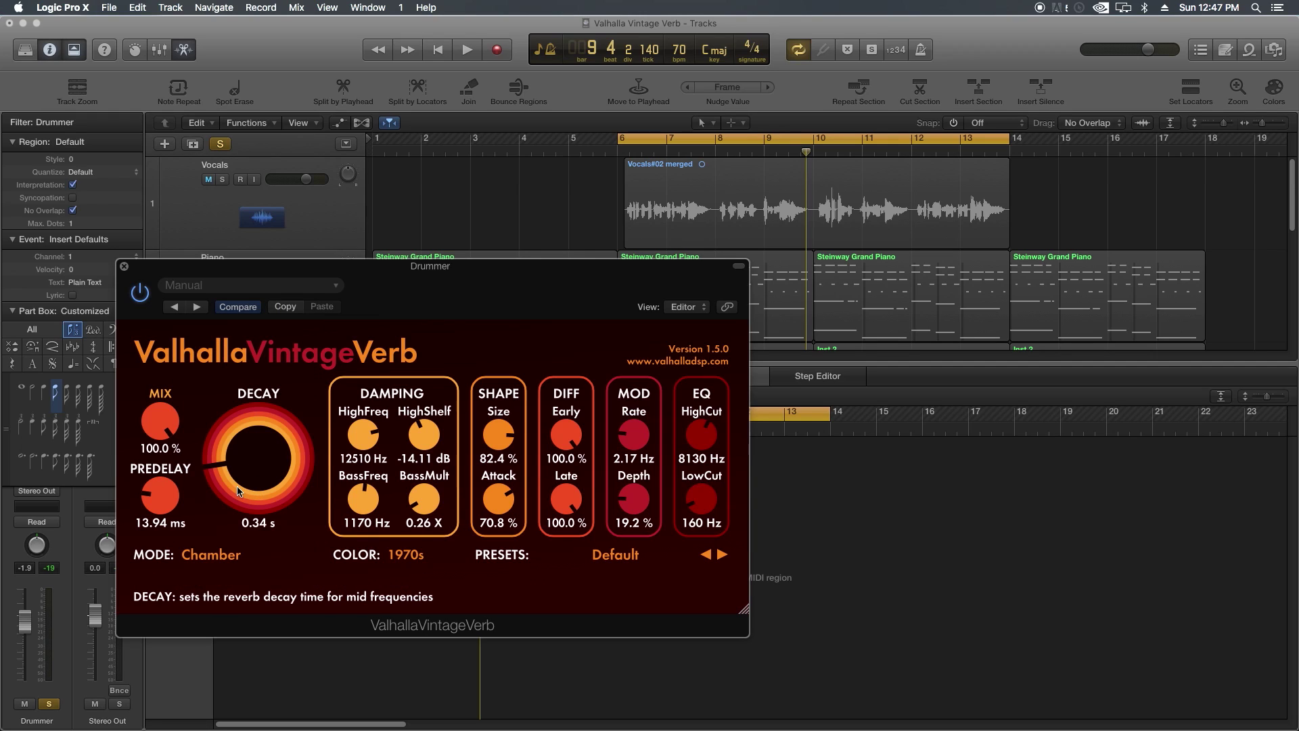
pyautogui.moveTo(173, 506); pyautogui.dragTo(173, 499)
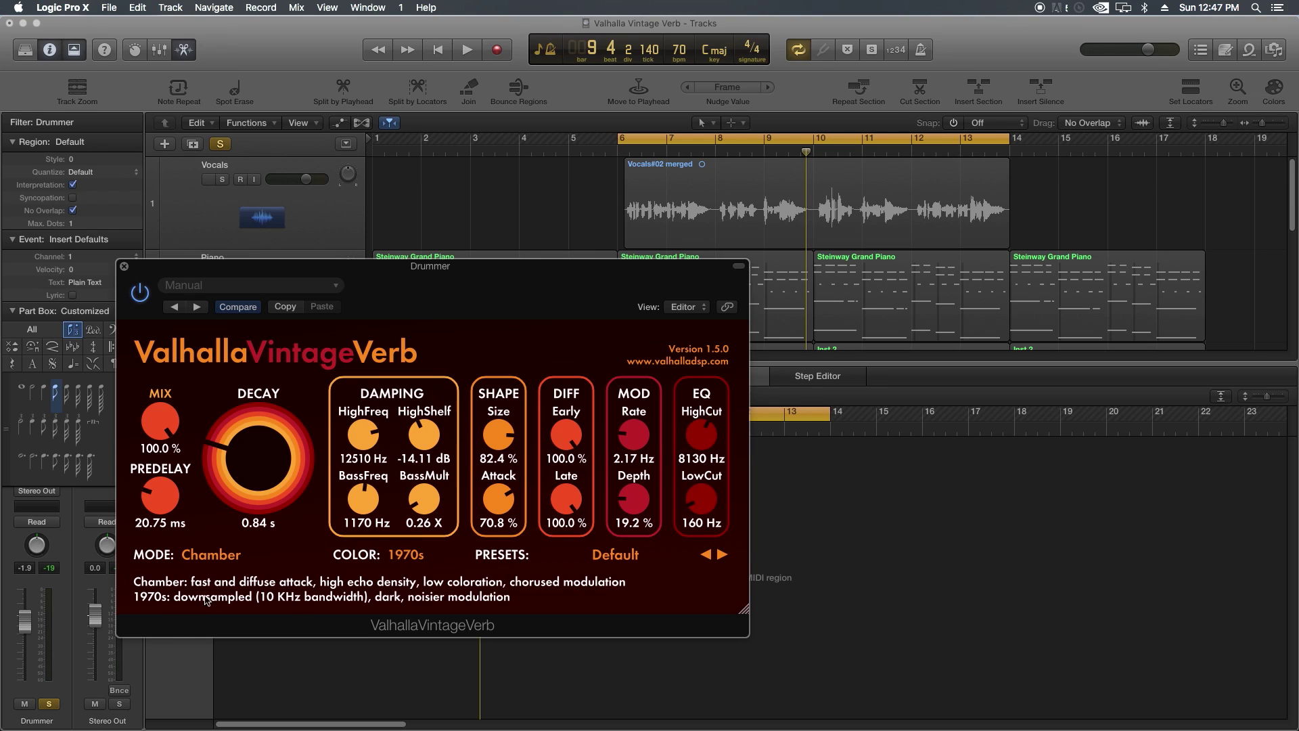
# Step: Review the available reverb modes, return the mode to Concert Hall, and play the drums
pyautogui.click(211, 560)
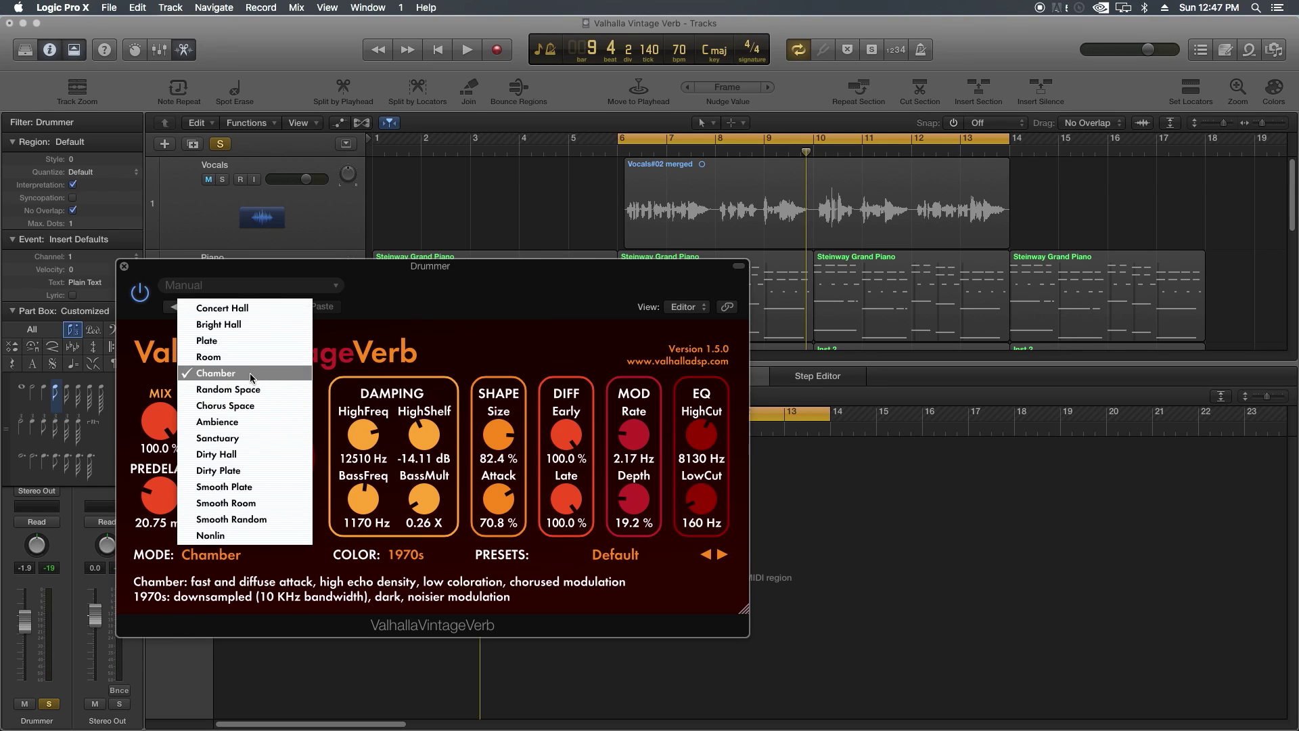
pyautogui.click(316, 574)
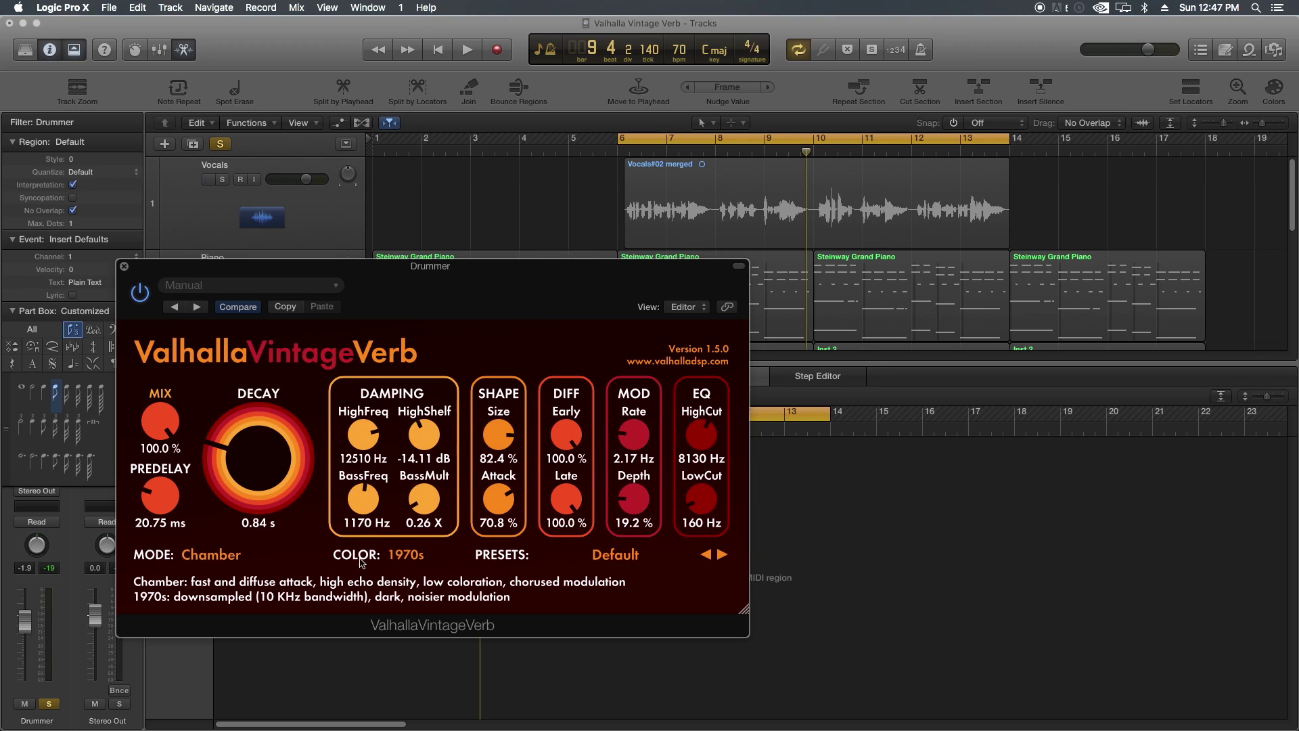
pyautogui.click(237, 550)
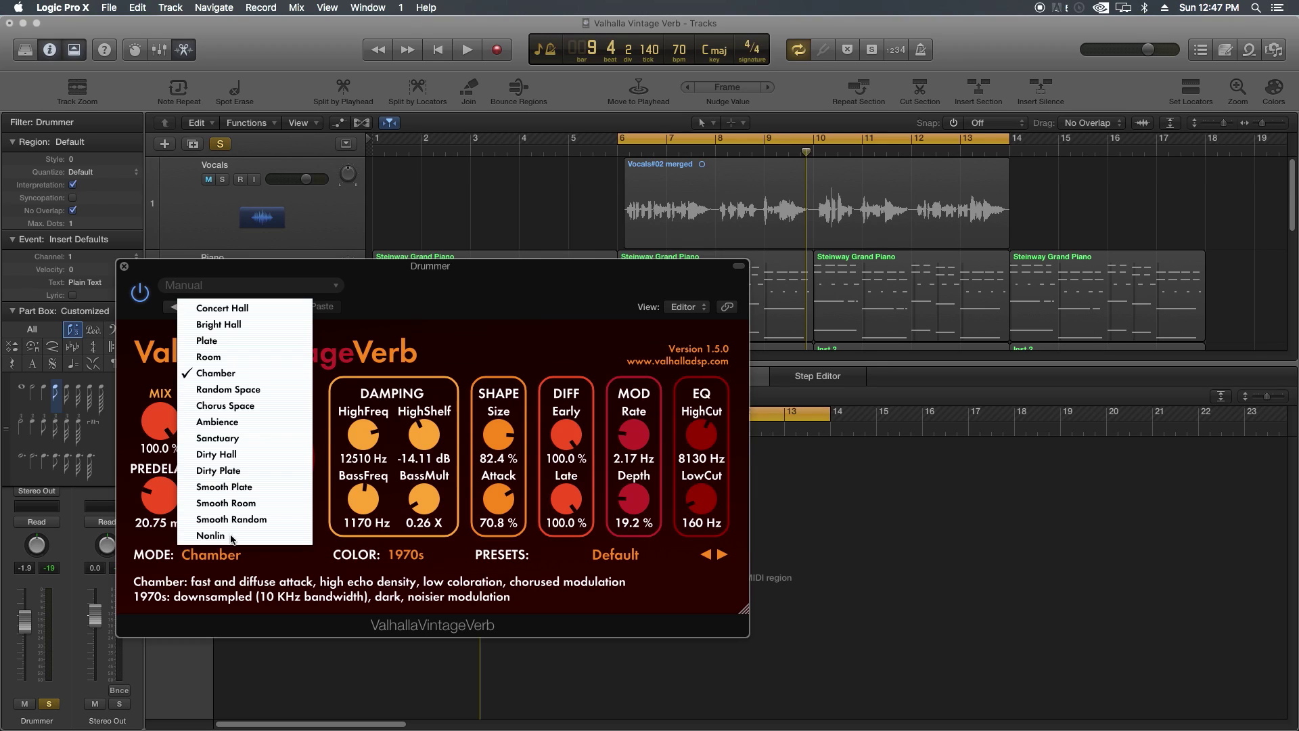
pyautogui.click(244, 309)
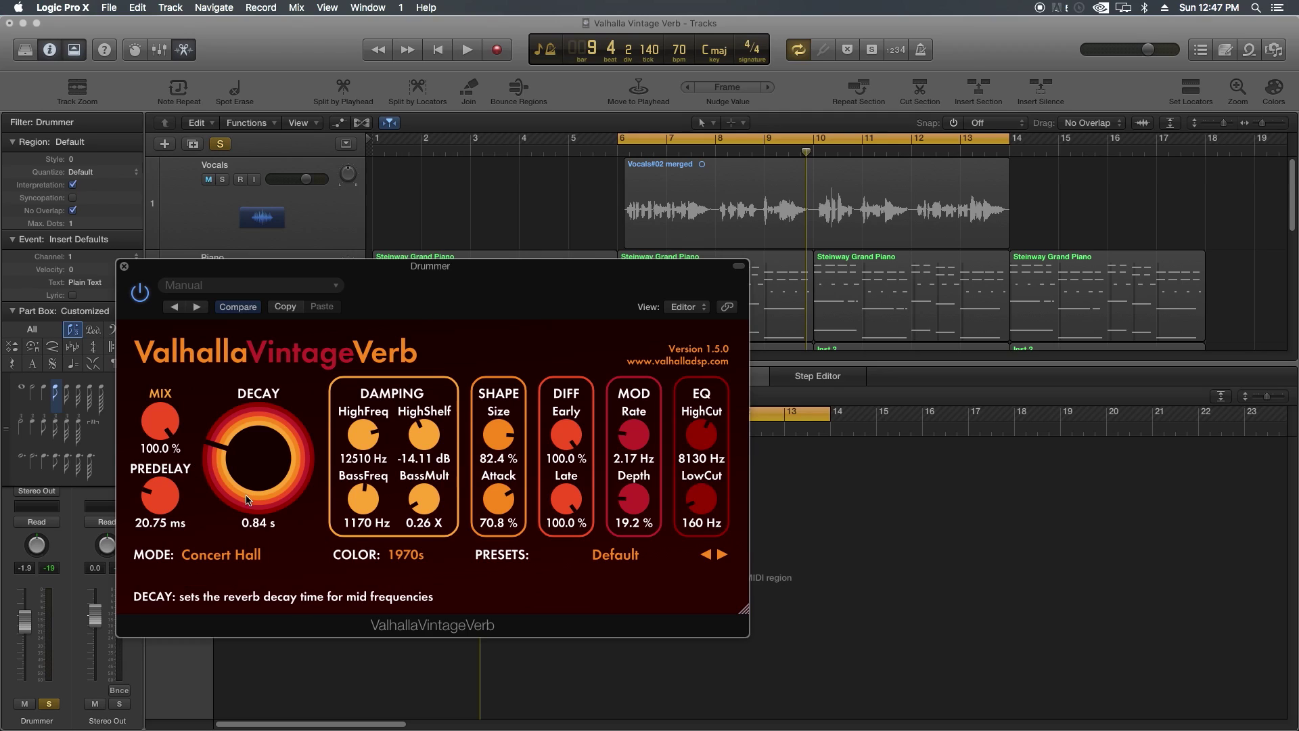
pyautogui.press('space')
# Step: Compare the 1980s and NOW colors while the drums play, choose 1980s, and stop playback
pyautogui.click(409, 556)
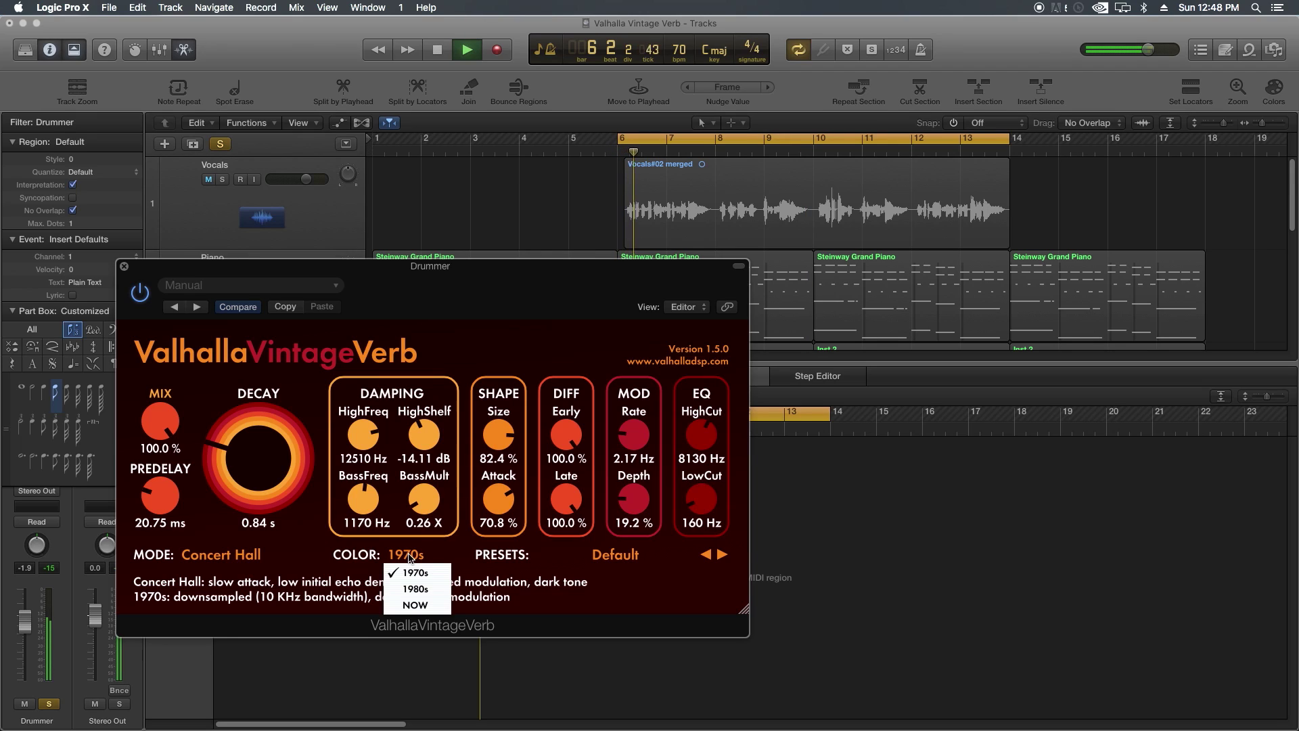
pyautogui.click(416, 588)
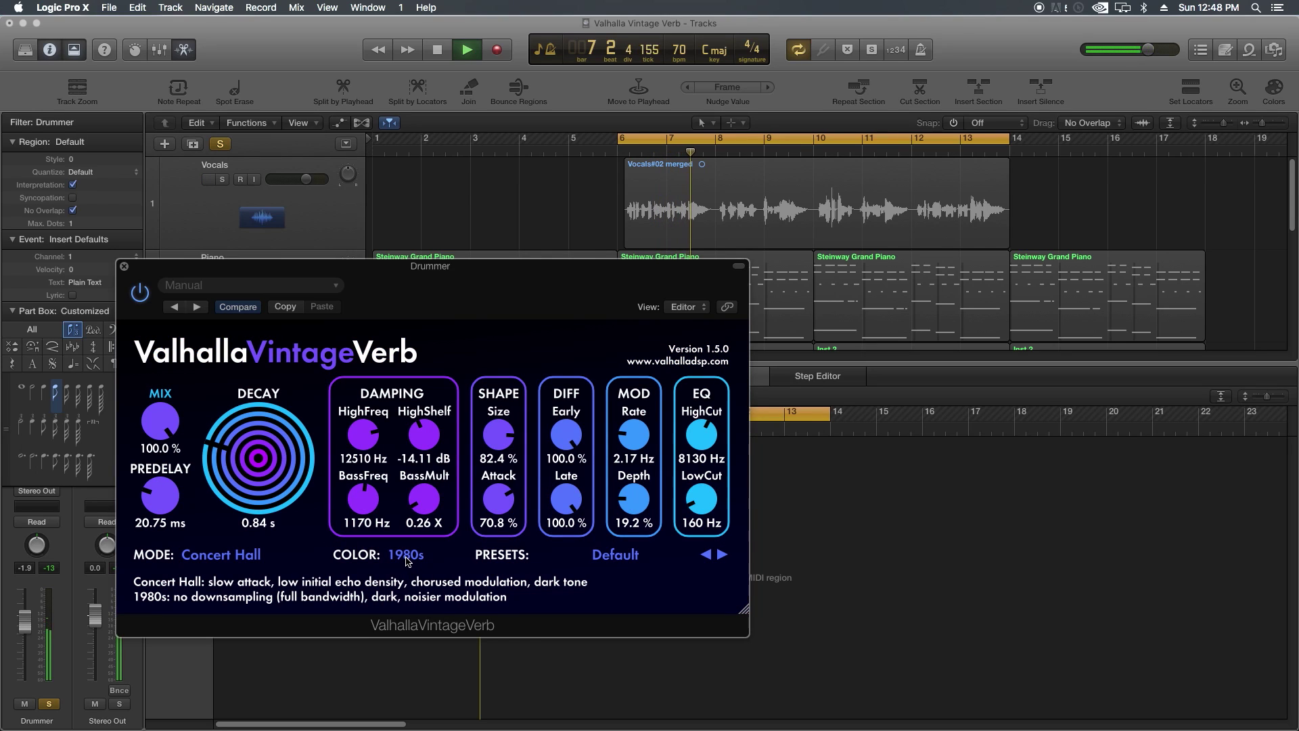
pyautogui.click(408, 560)
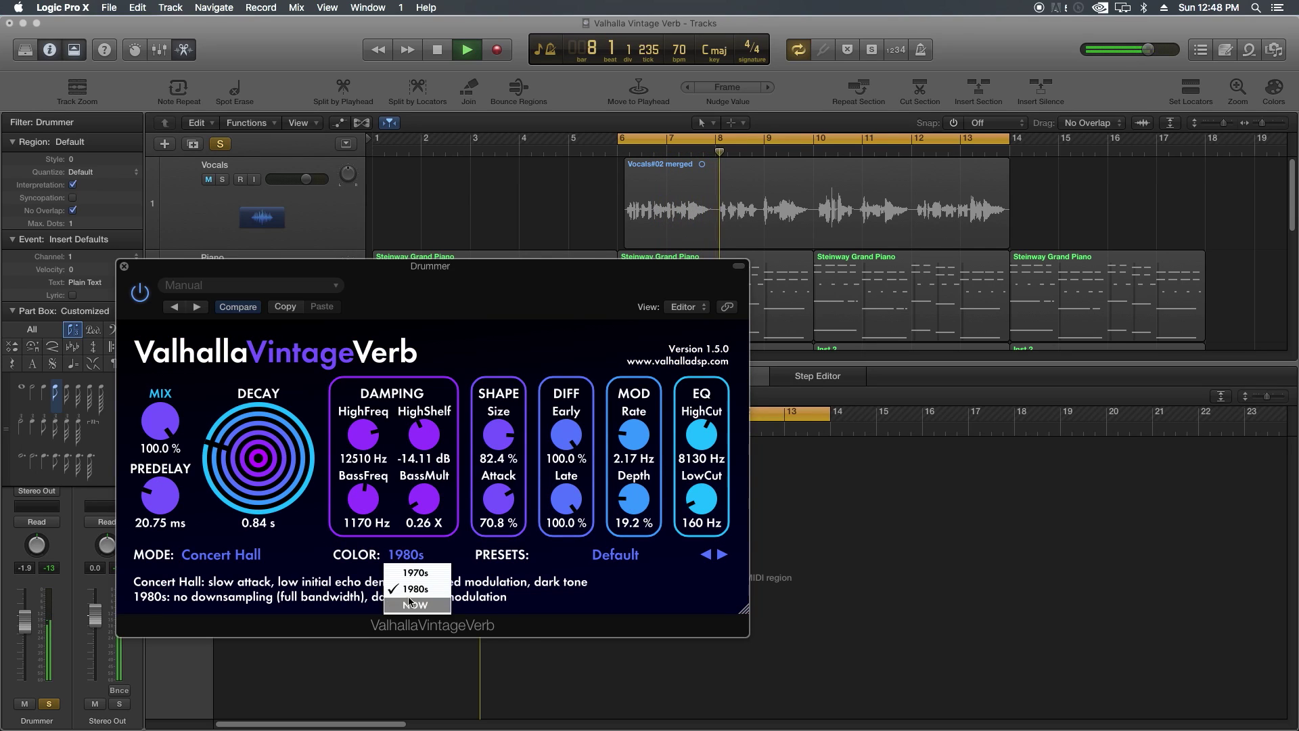
pyautogui.click(408, 598)
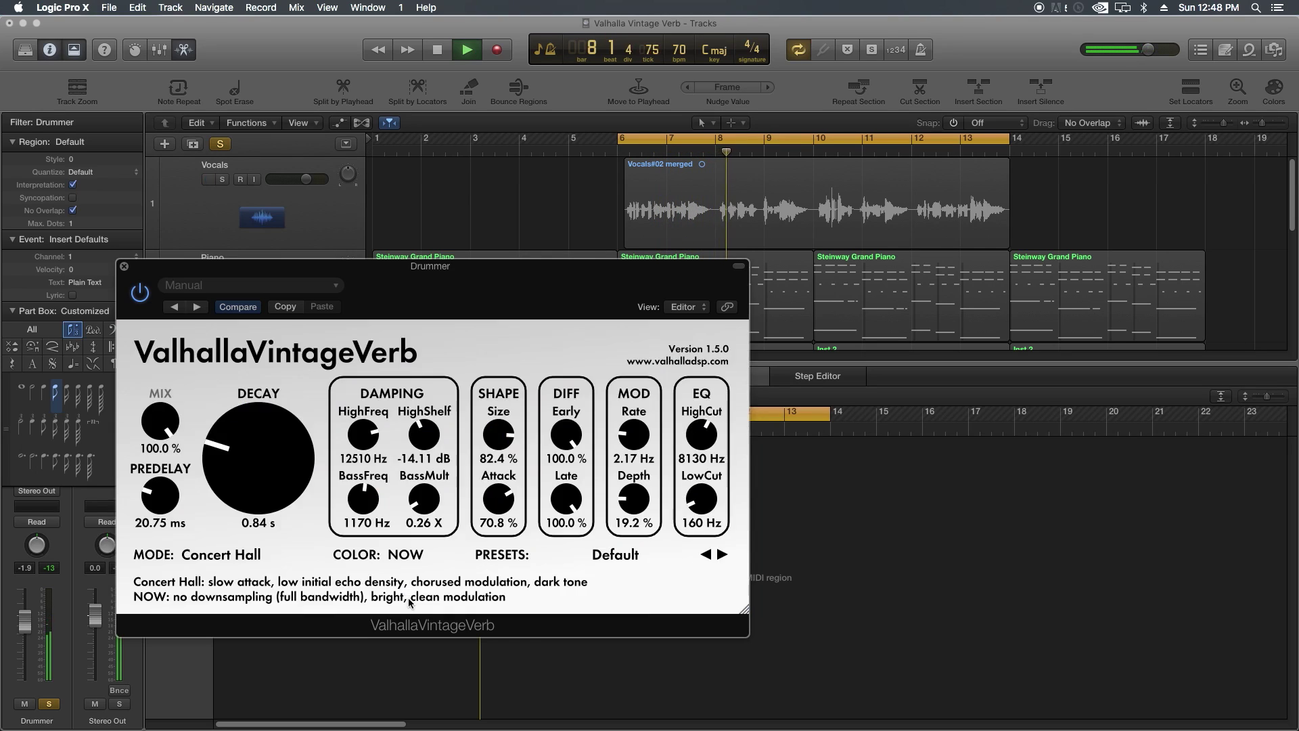
pyautogui.click(405, 558)
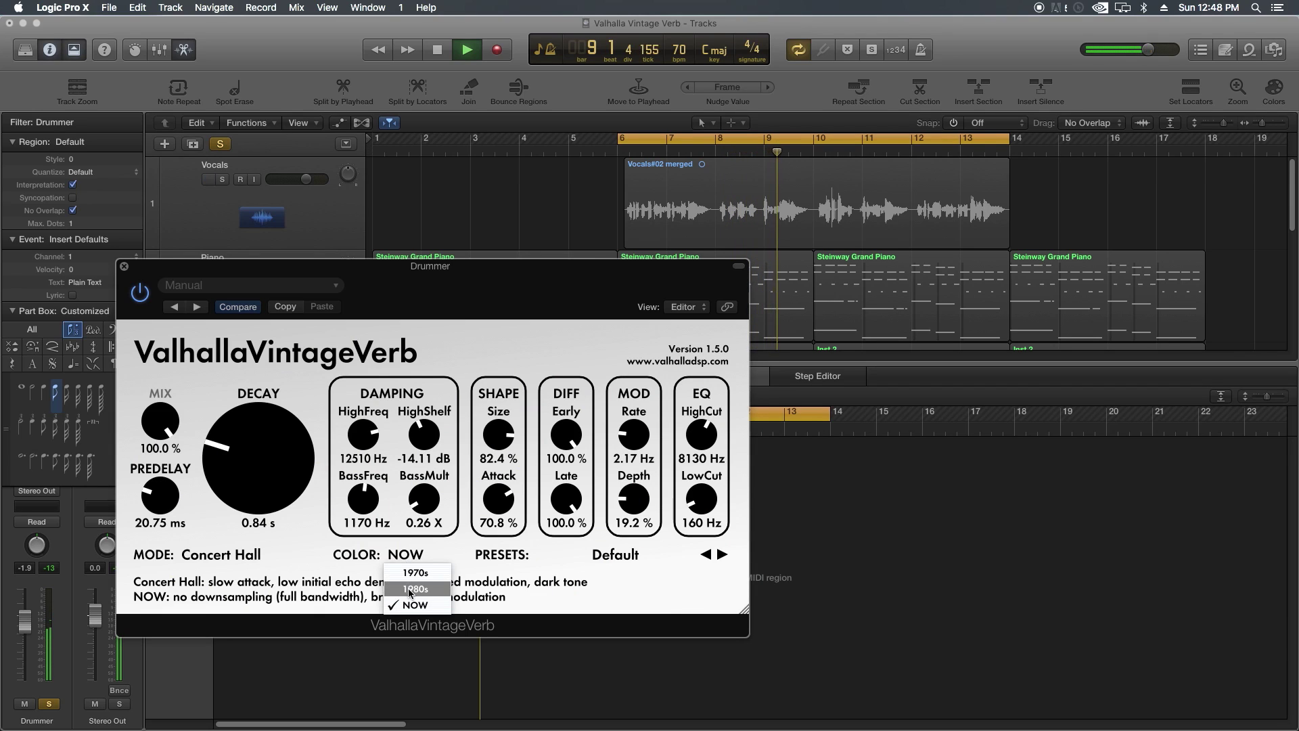
pyautogui.click(408, 594)
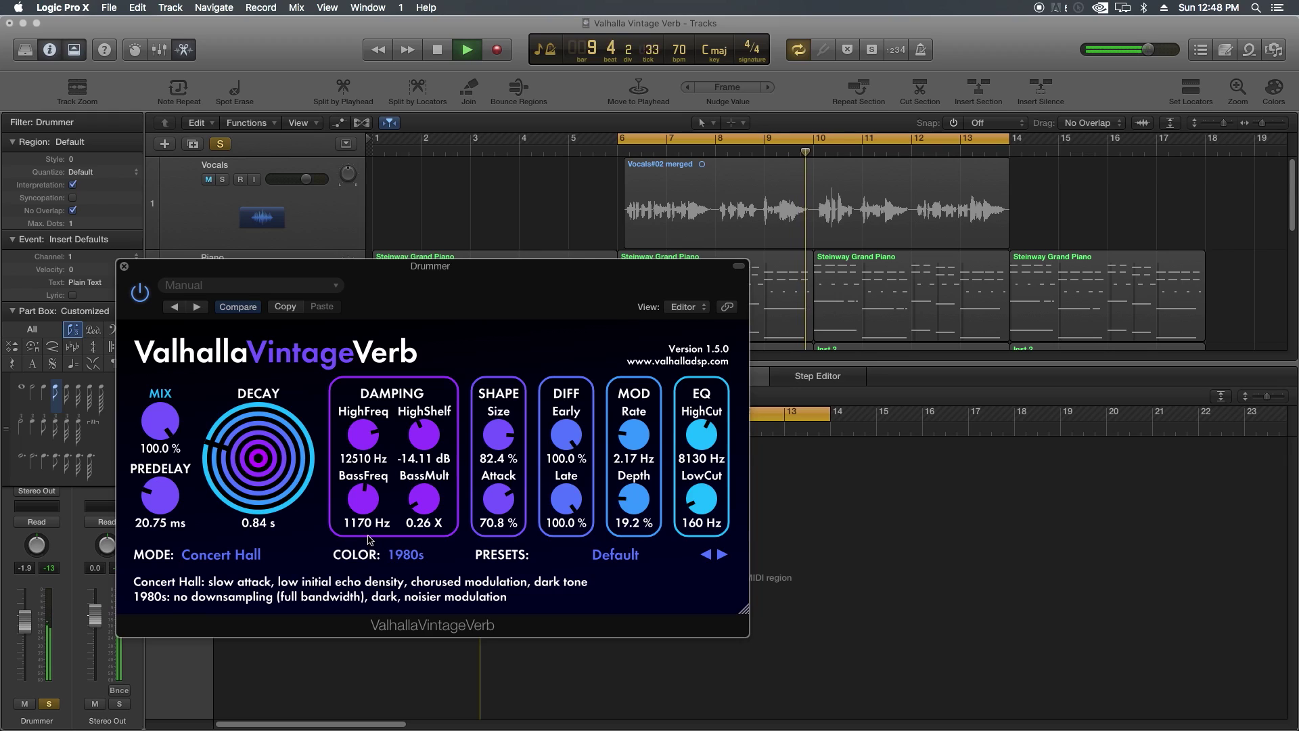
pyautogui.press('space')
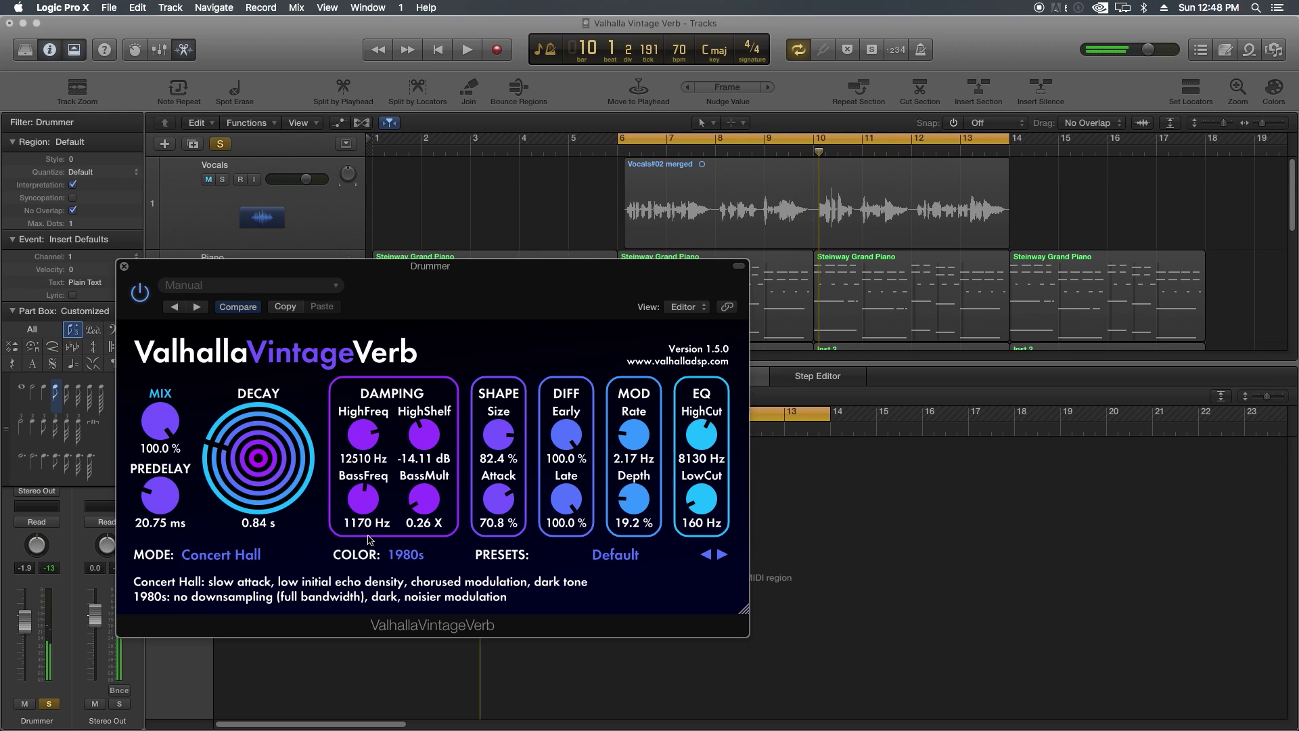
# Step: Load the Snare Hall preset from the Halls group in the drum reverb and start playback
pyautogui.click(609, 558)
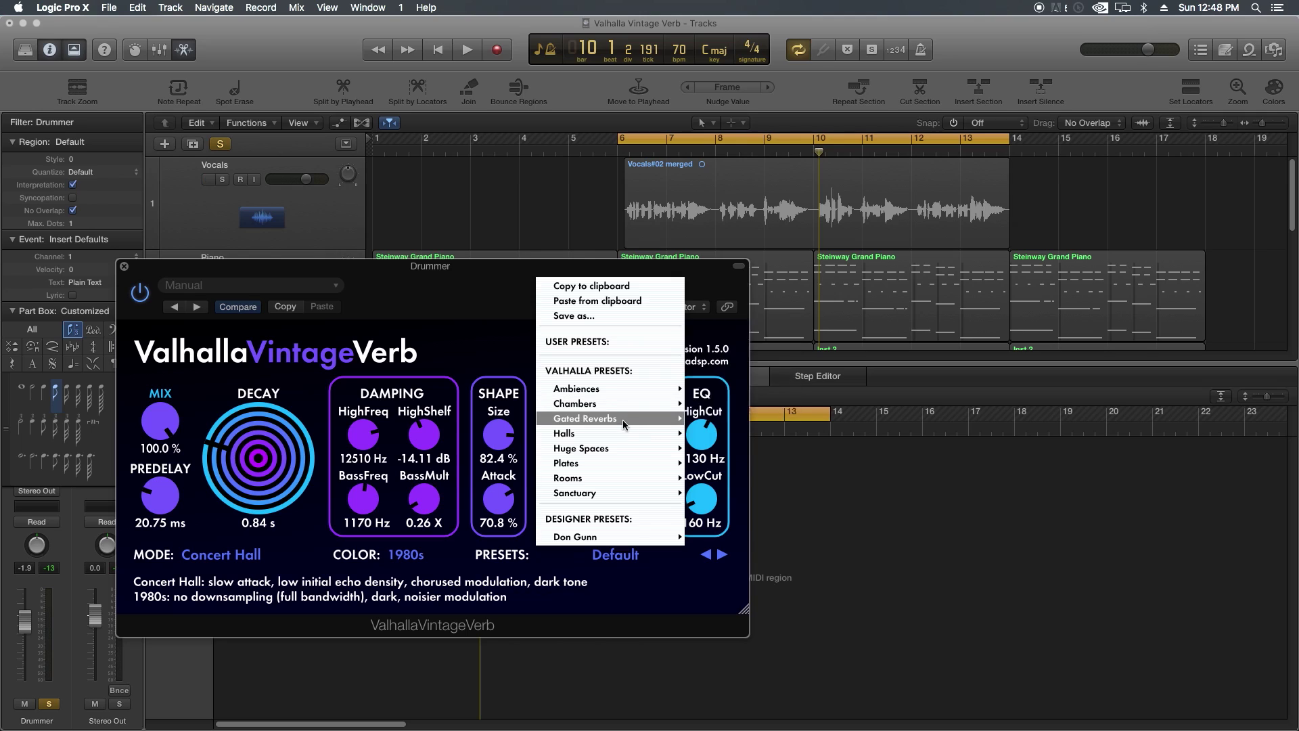
pyautogui.moveTo(619, 433)
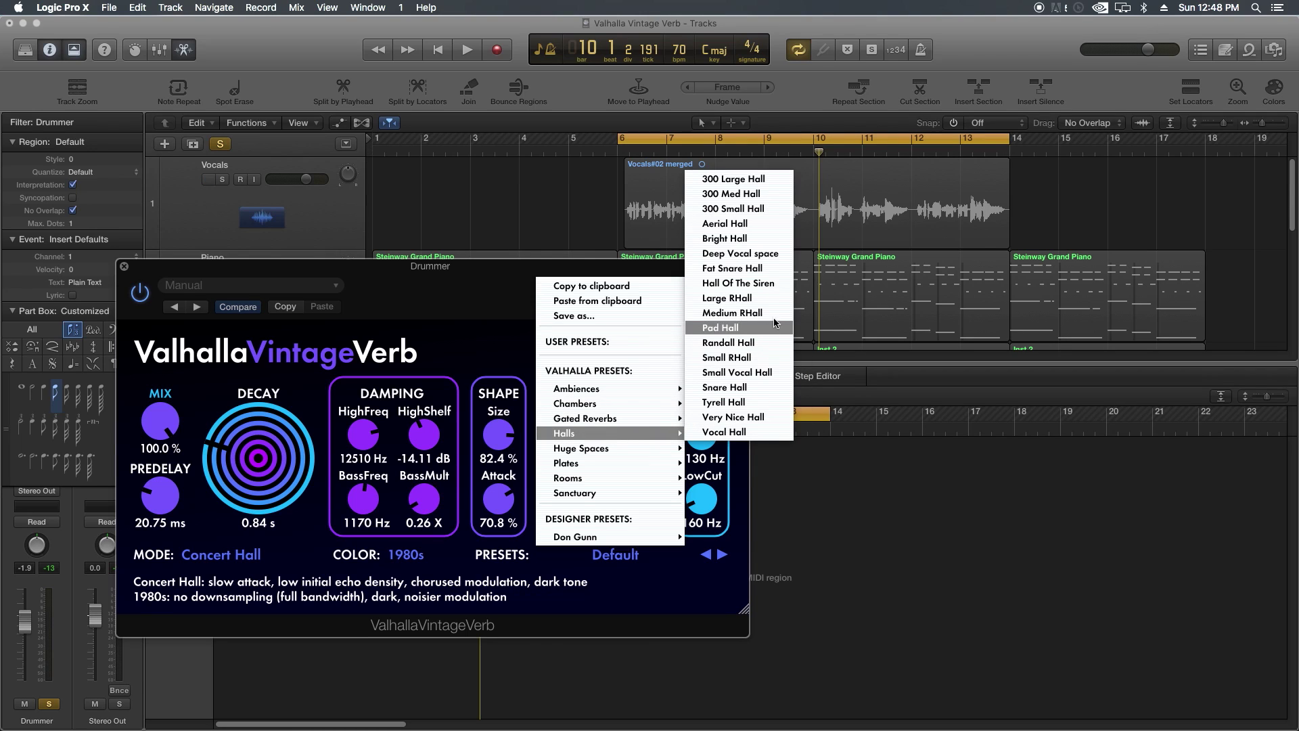
pyautogui.click(758, 387)
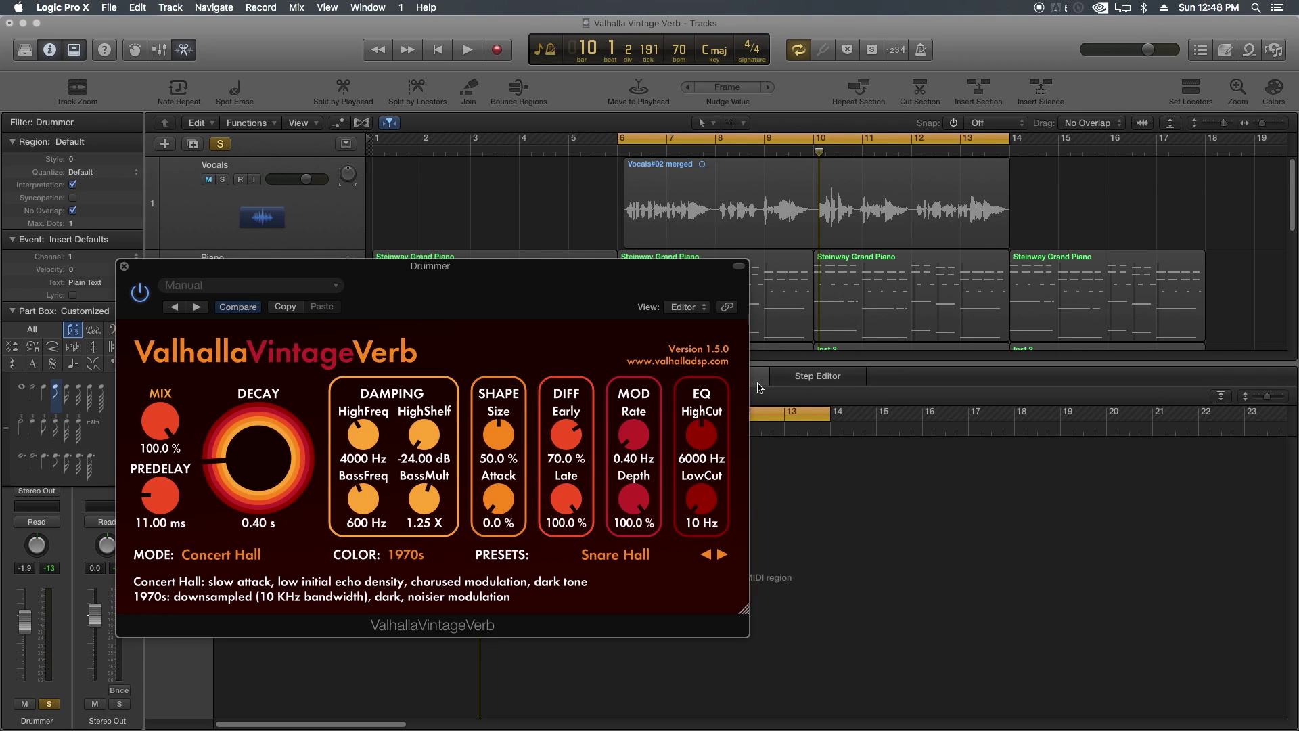
pyautogui.press('space')
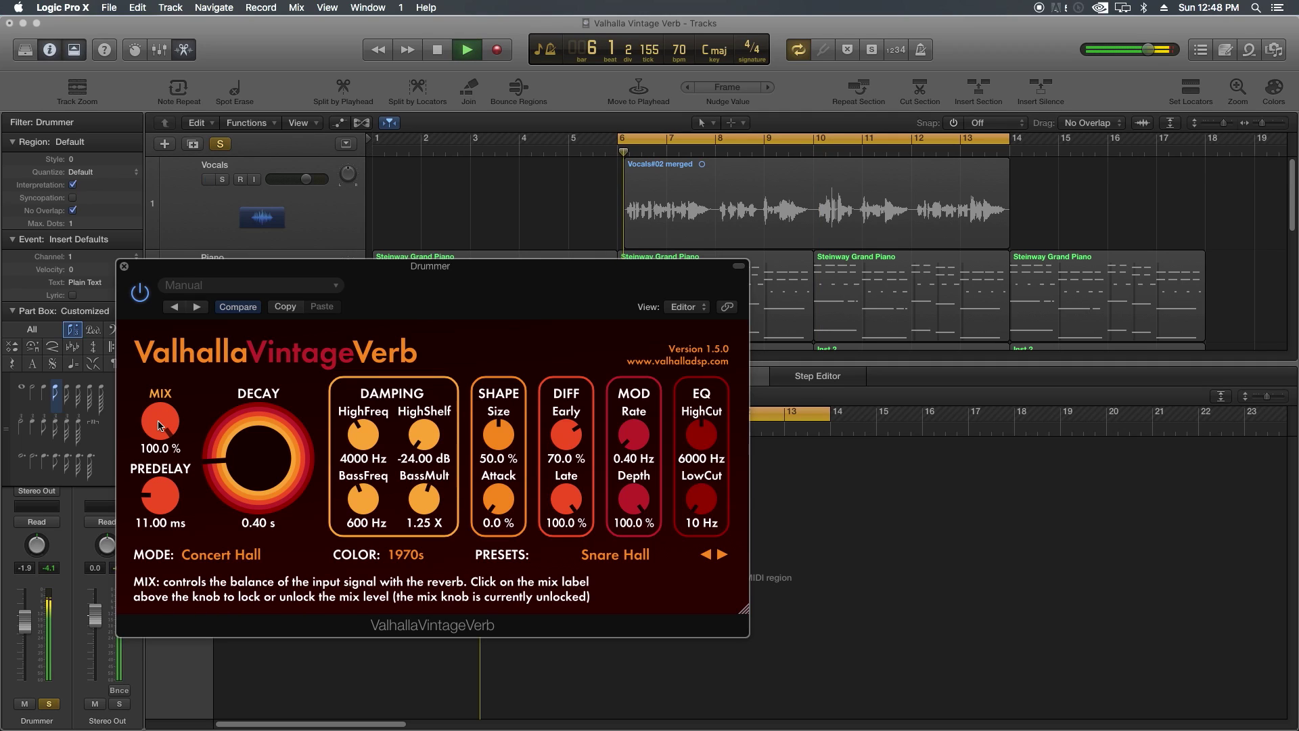
# Step: Set the drum reverb's mix to 11.6%, Attack to 34.4%, early diffusion to 100%, HighCut to 9910 Hz and LowCut to 120 Hz
pyautogui.moveTo(160, 425); pyautogui.dragTo(212, 576)
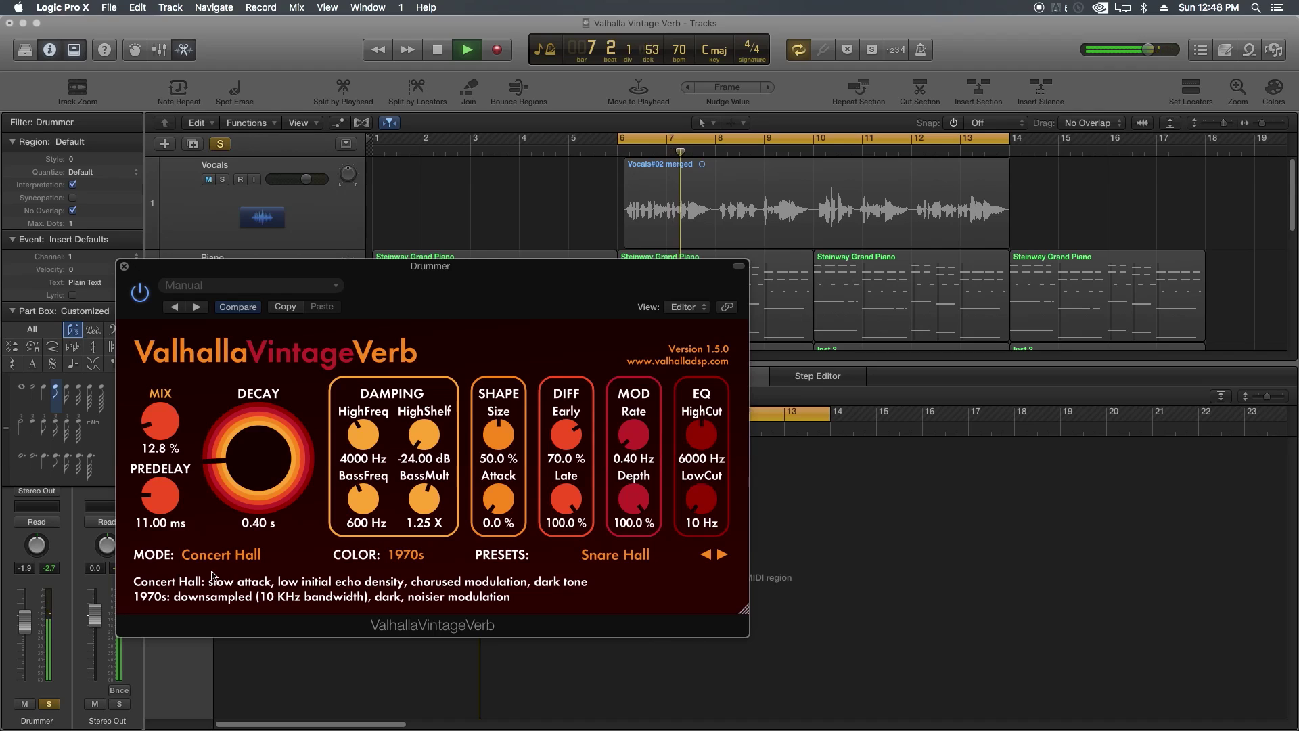
pyautogui.moveTo(161, 428); pyautogui.dragTo(162, 432)
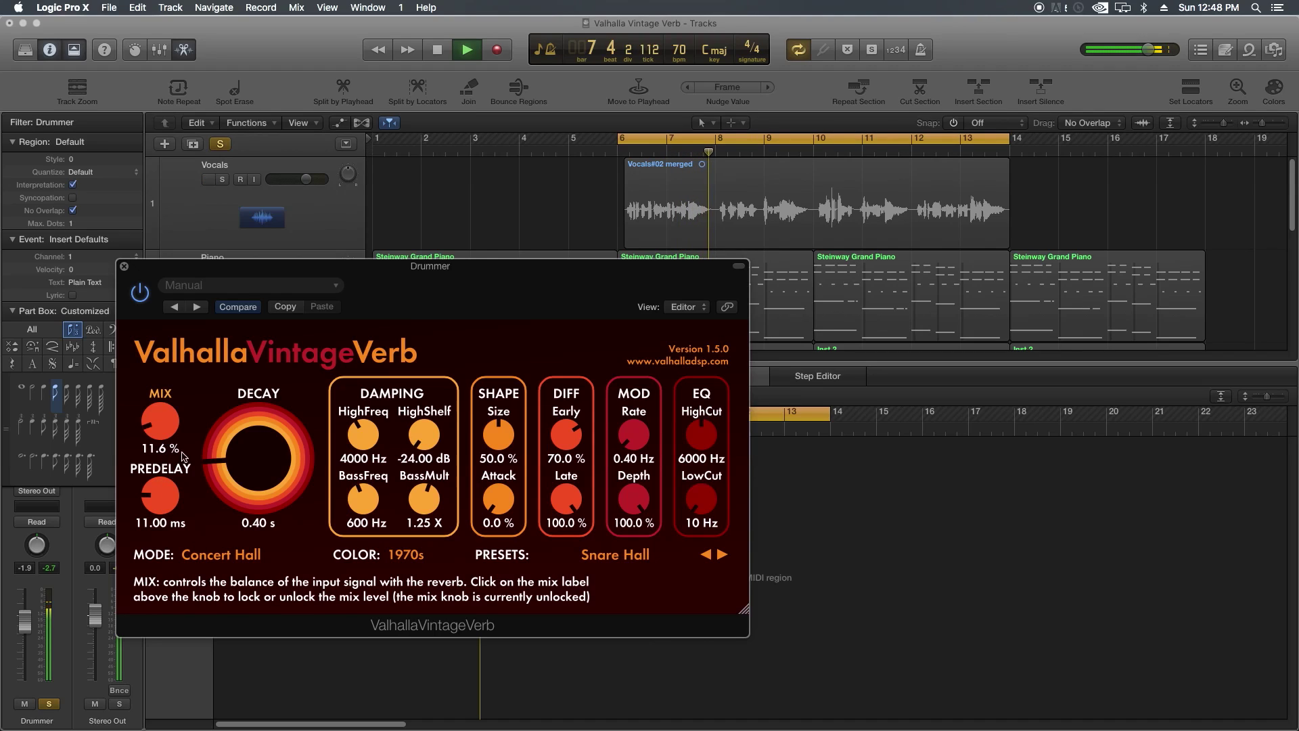
pyautogui.moveTo(498, 500)
pyautogui.mouseDown()
pyautogui.moveTo(508, 474)
pyautogui.moveTo(497, 490)
pyautogui.mouseUp()
pyautogui.moveTo(565, 435); pyautogui.dragTo(591, 365)
pyautogui.moveTo(702, 440); pyautogui.dragTo(711, 419)
pyautogui.moveTo(701, 501); pyautogui.dragTo(704, 483)
# Step: Compare the 1980s and NOW colors while the drums play, return the color to 1970s, and stop playback
pyautogui.click(405, 554)
pyautogui.click(408, 597)
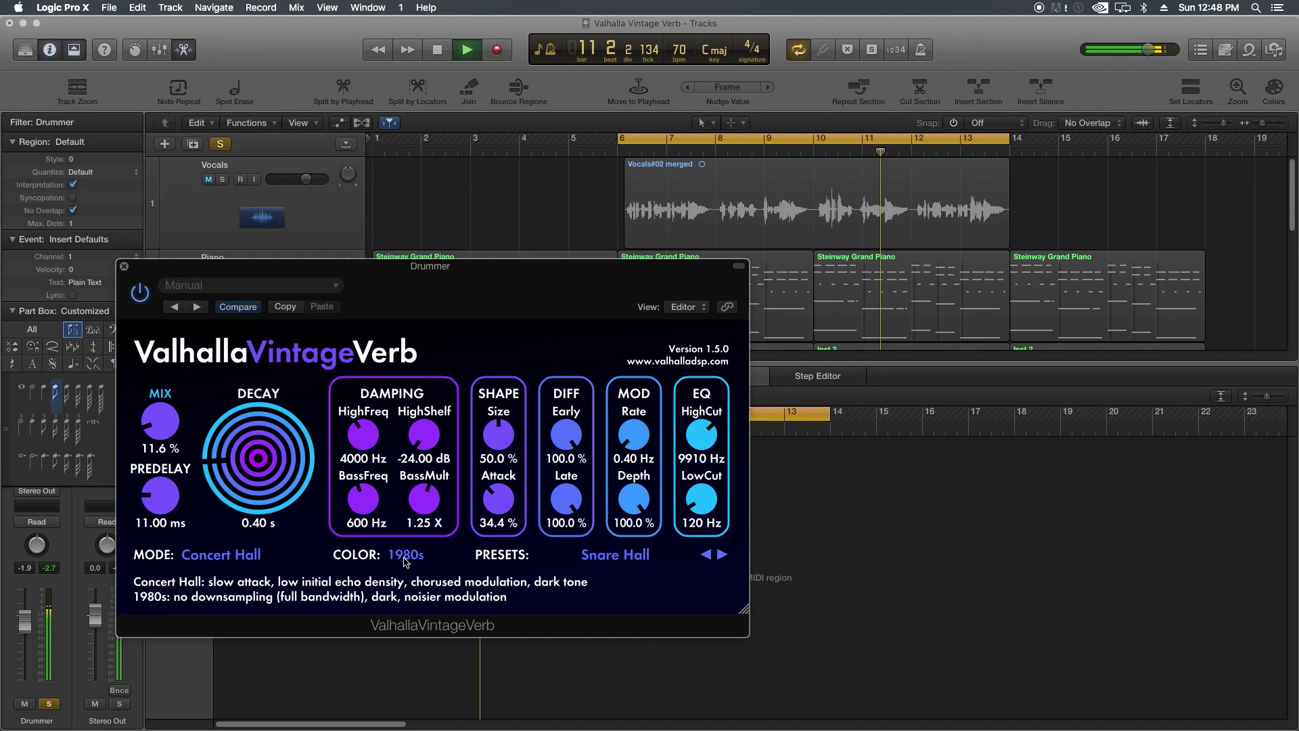
pyautogui.click(406, 559)
pyautogui.click(409, 605)
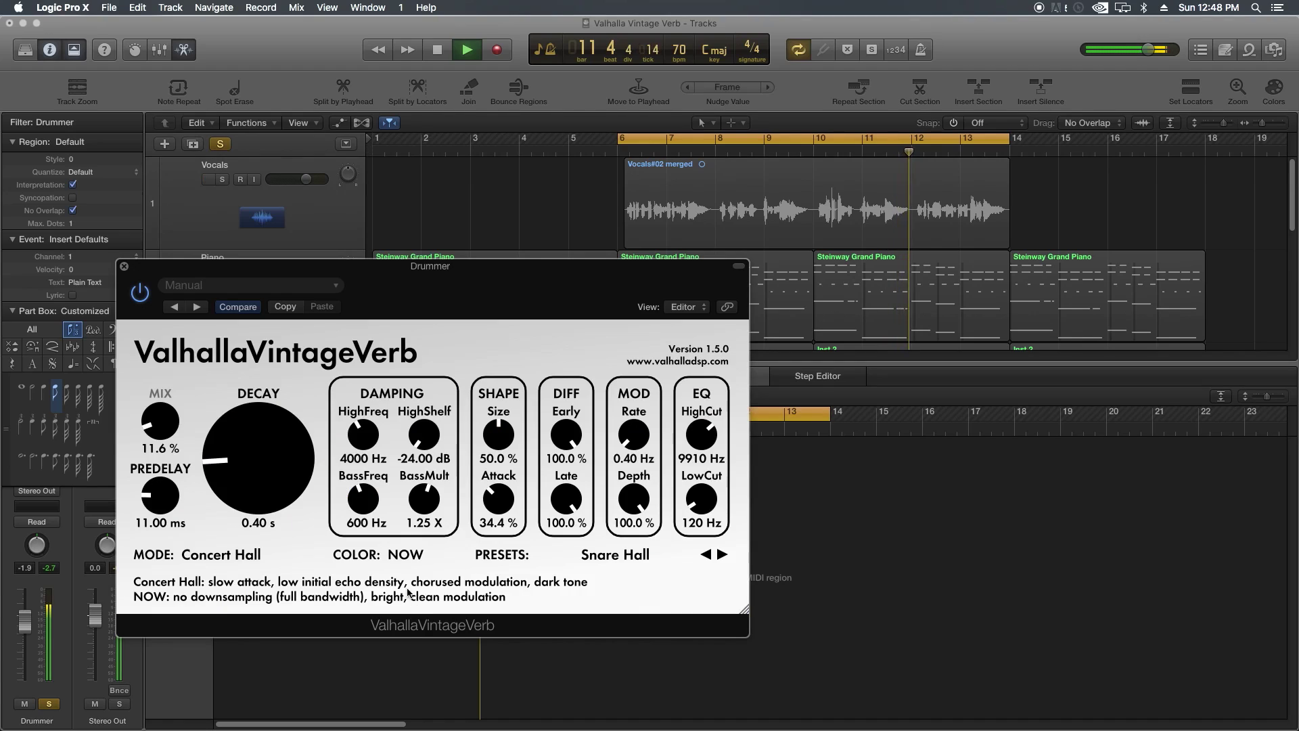
pyautogui.click(404, 557)
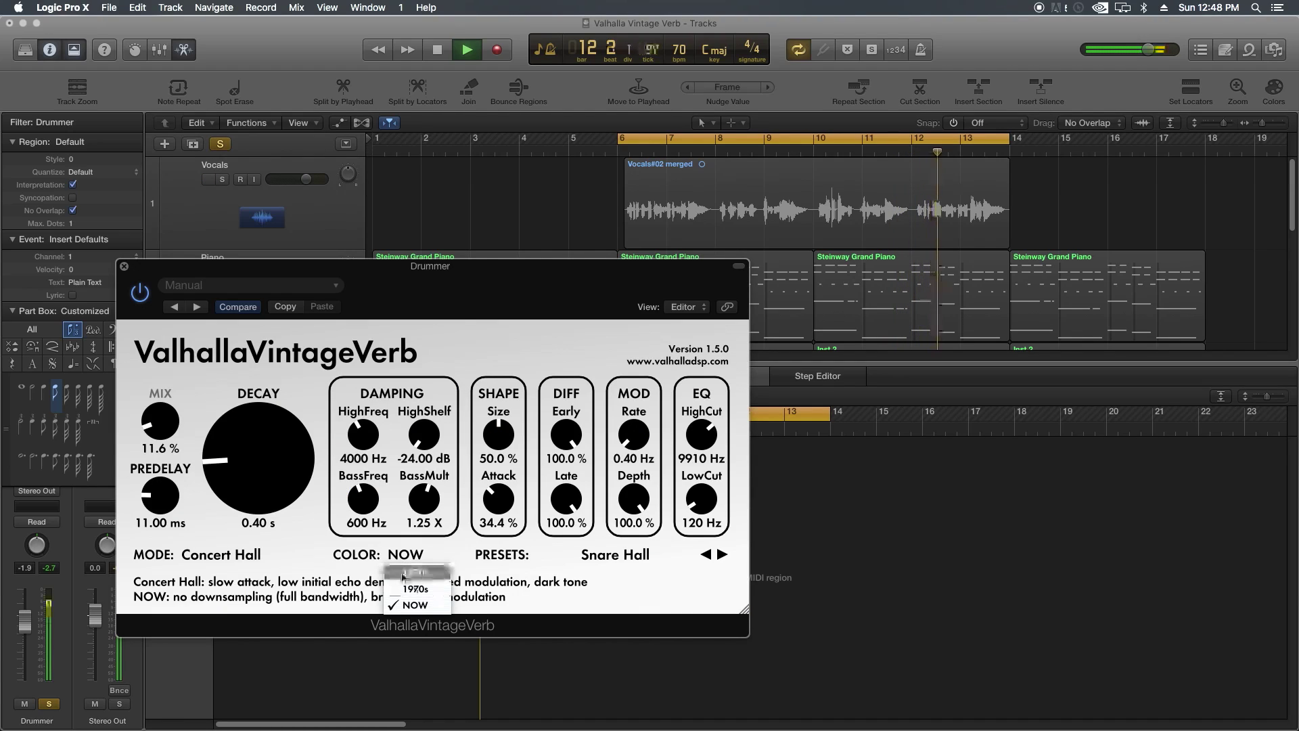
pyautogui.click(404, 573)
pyautogui.press('space')
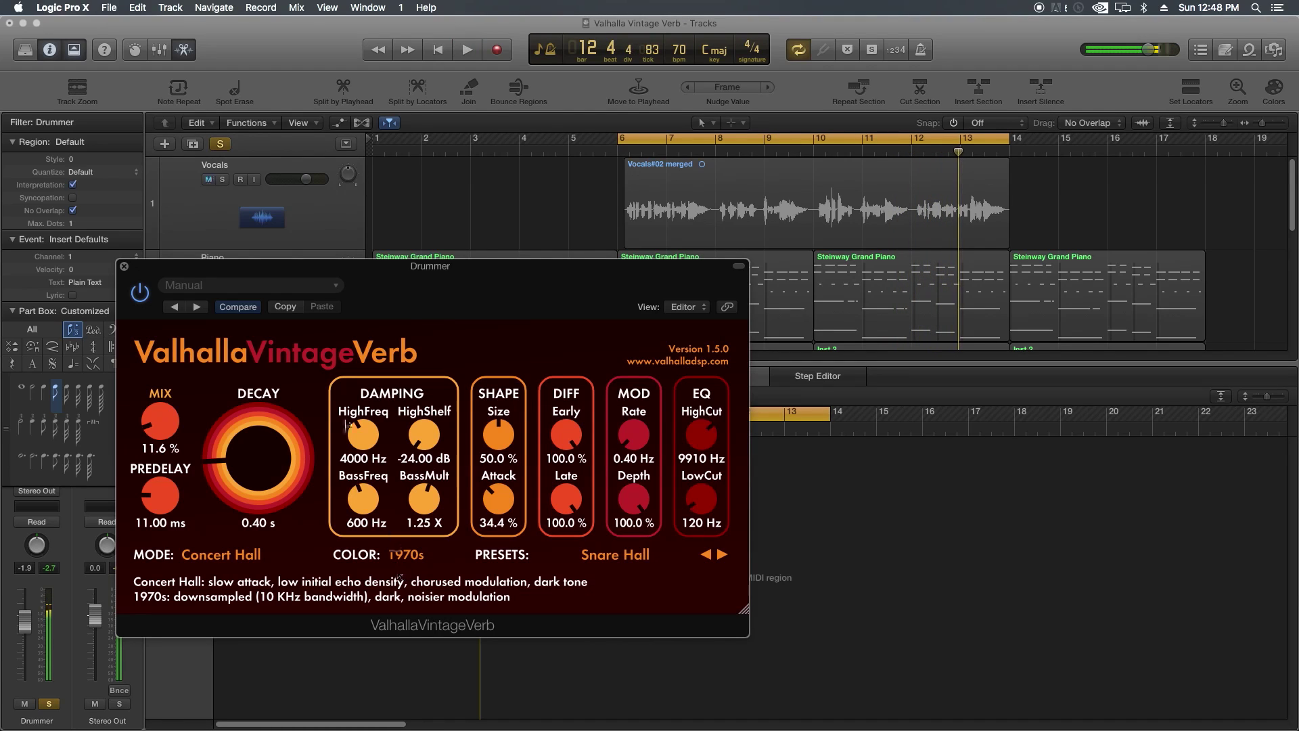
# Step: Close the drum reverb, show the mixer, and copy the ValhallaVintageVerb insert from the Drummer channel to the Vocals channel
pyautogui.click(125, 268)
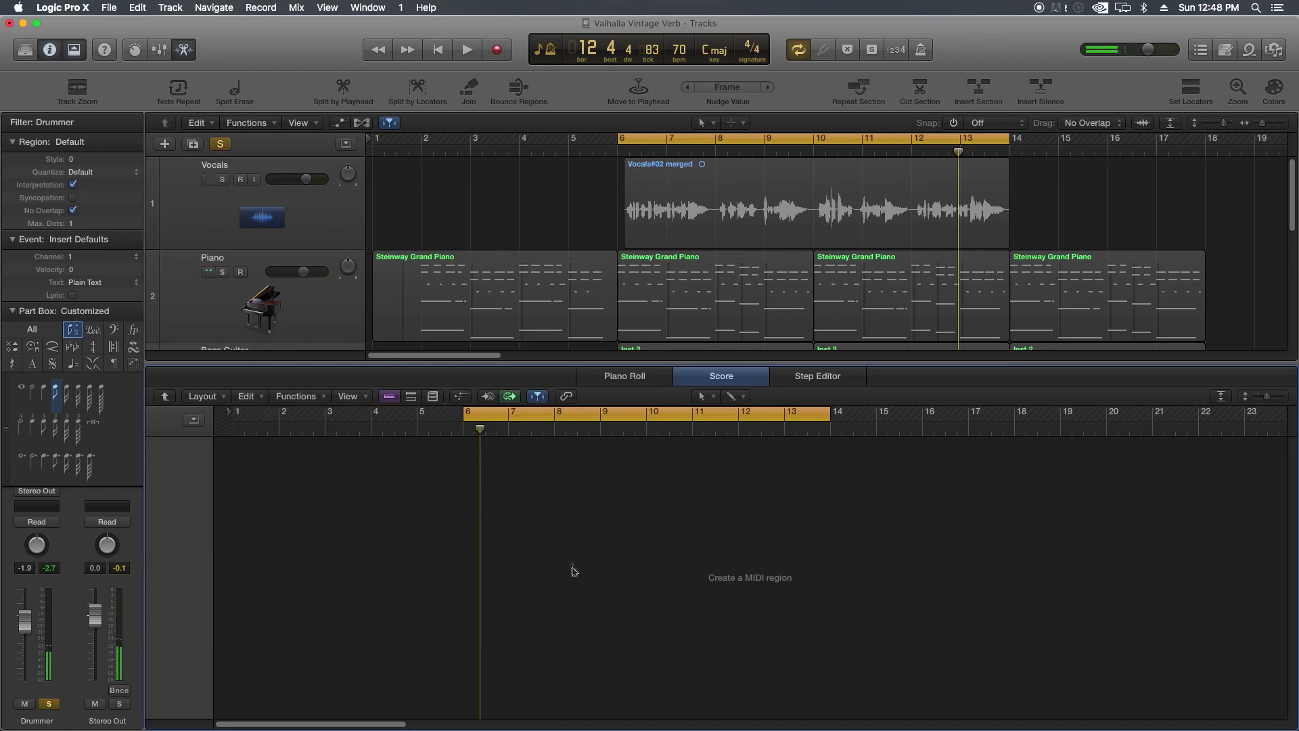
pyautogui.press('x')
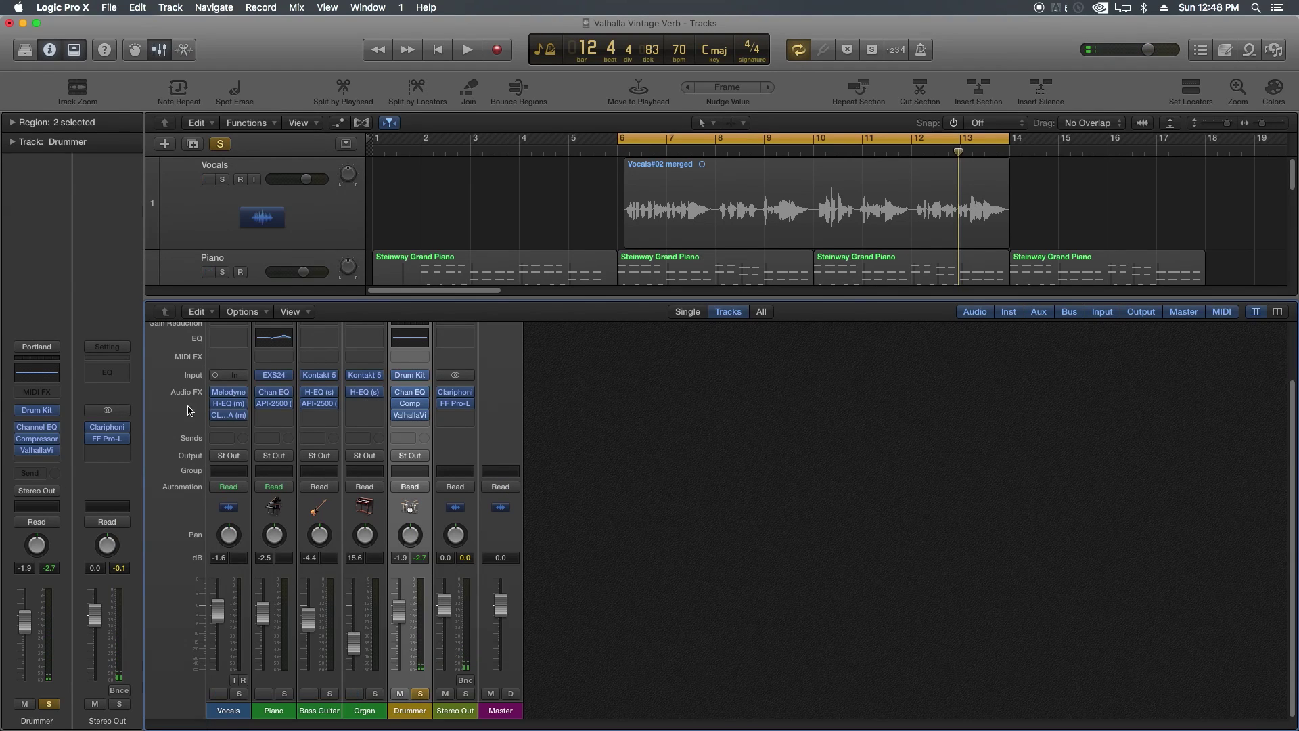
pyautogui.moveTo(410, 420); pyautogui.dragTo(237, 427)
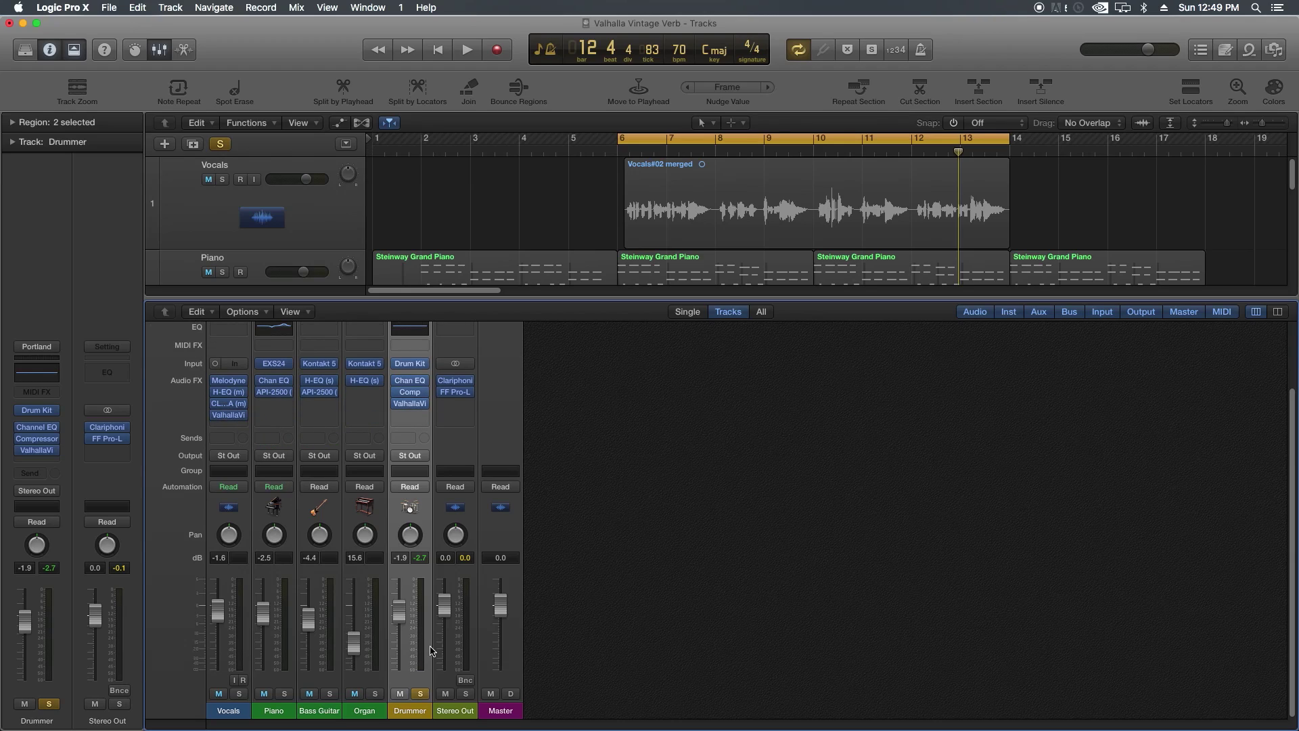
# Step: Solo the Vocals channel instead of the Drummer channel and open the Vocals reverb
pyautogui.click(422, 693)
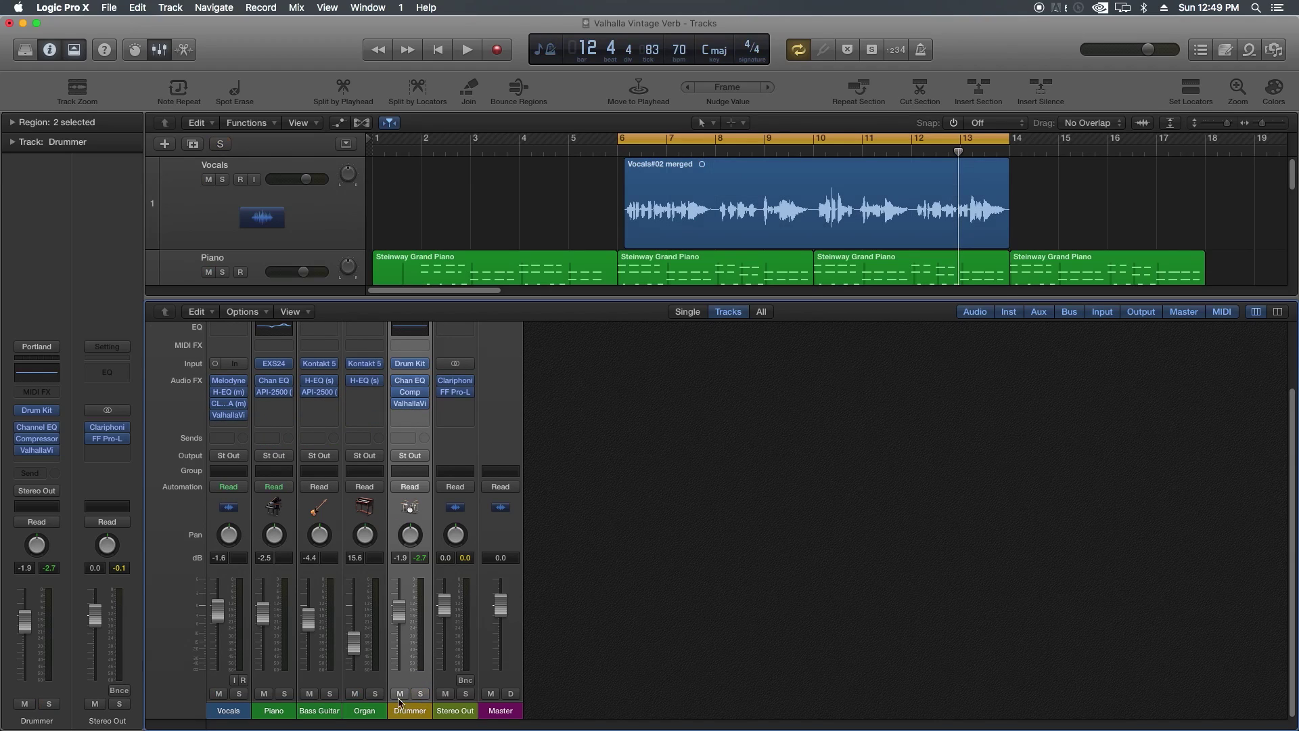
pyautogui.click(239, 694)
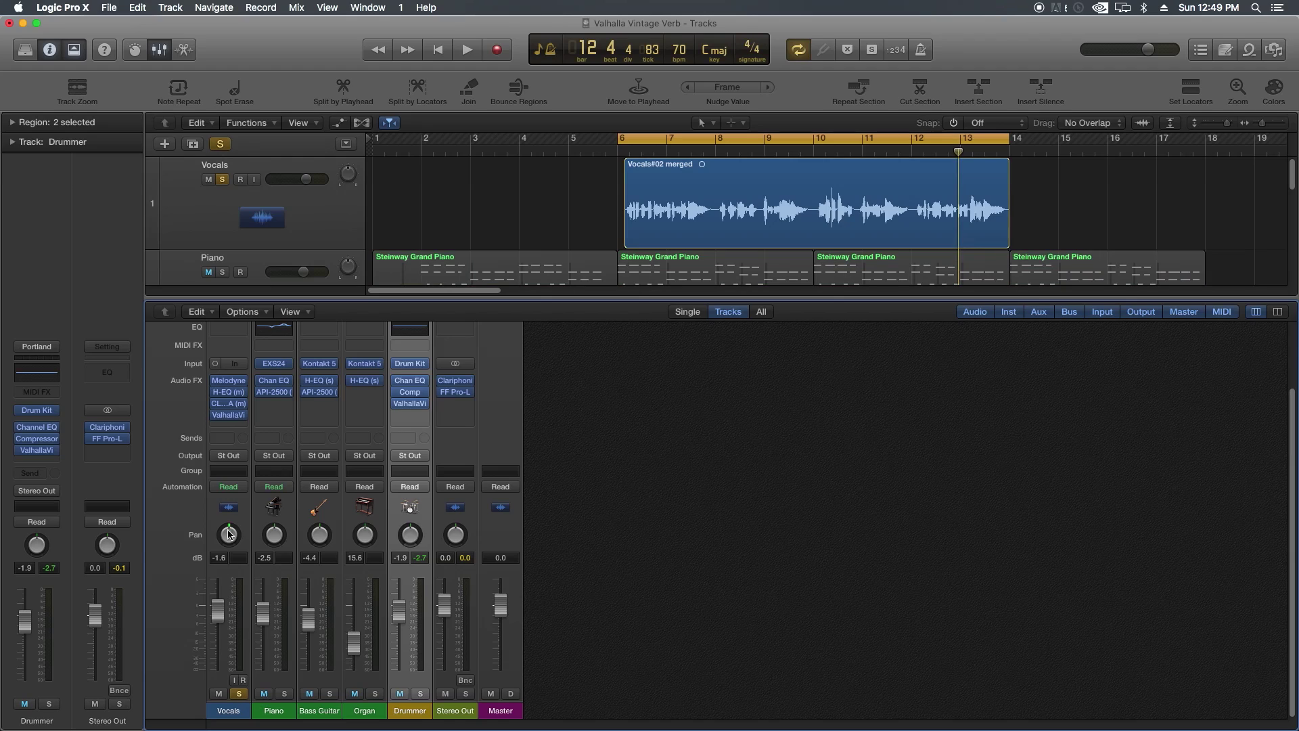
pyautogui.click(230, 415)
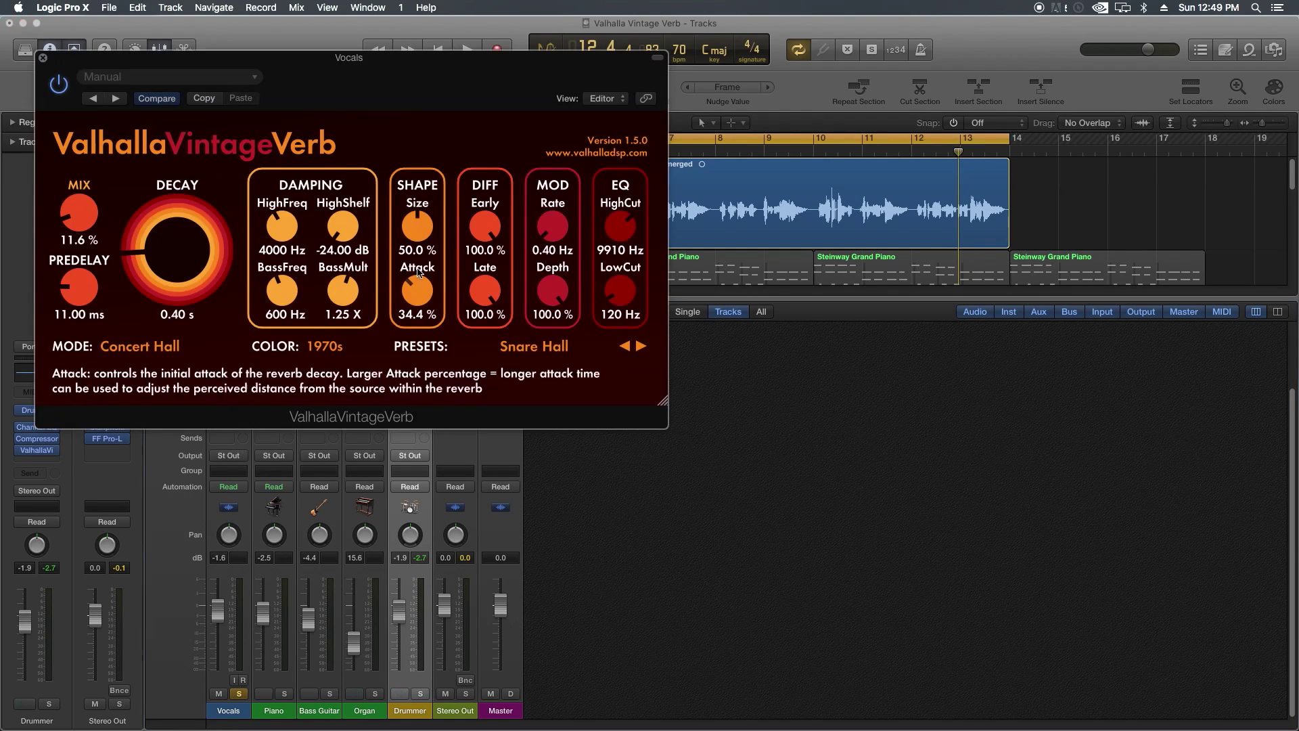
# Step: Load the Vocal Plate preset from the Plates group in the Vocals reverb and start playback
pyautogui.click(527, 346)
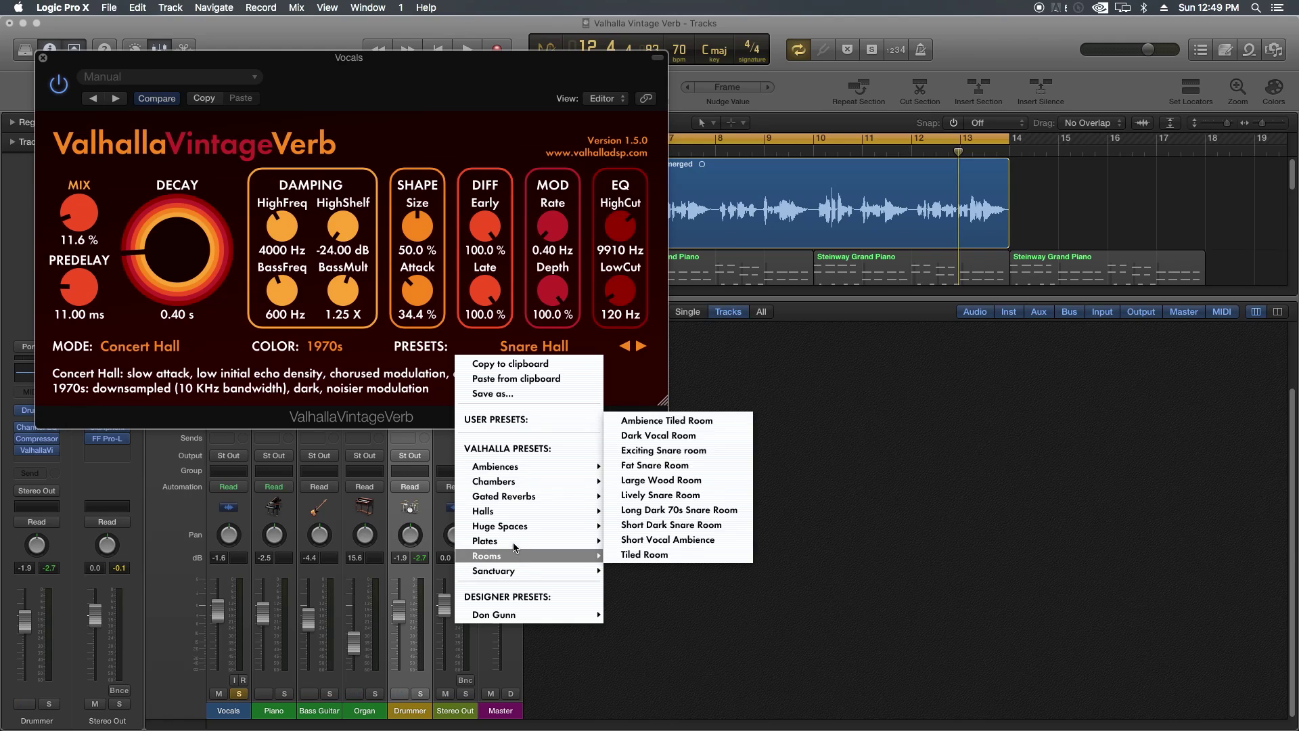
pyautogui.moveTo(518, 541)
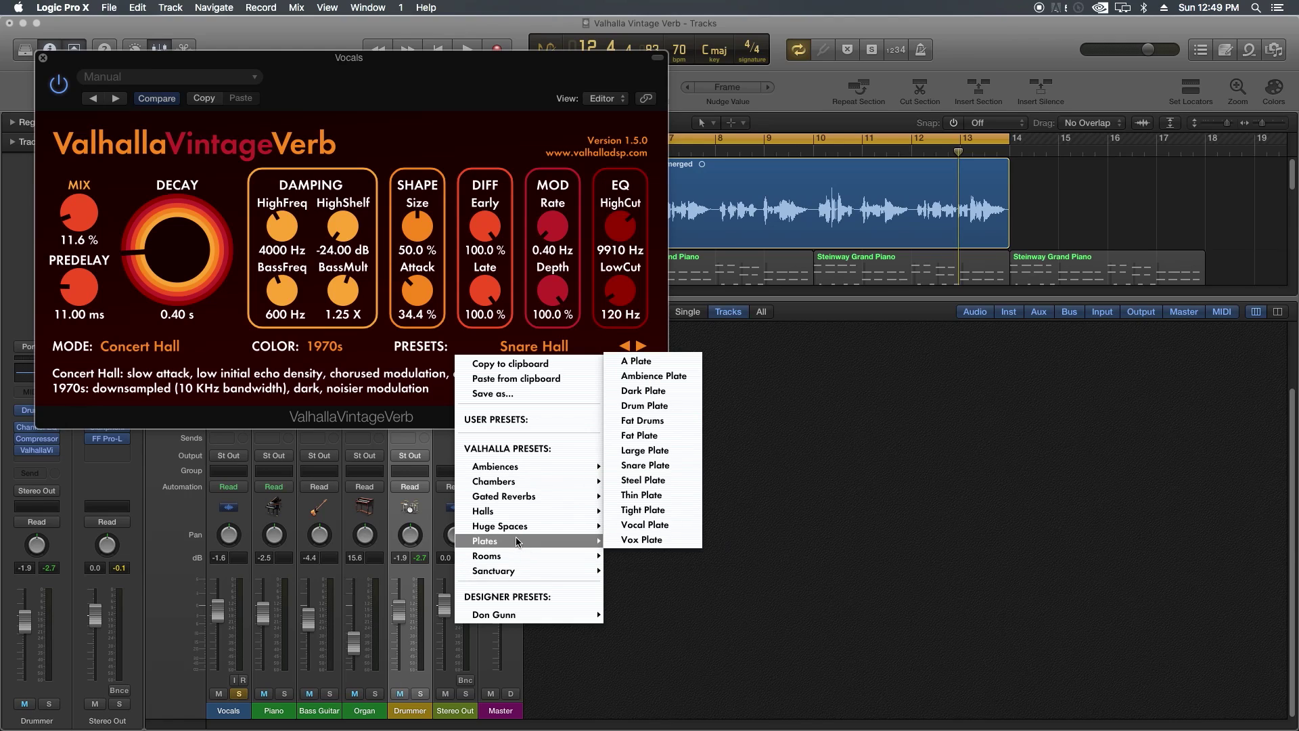
pyautogui.click(635, 527)
pyautogui.press('space')
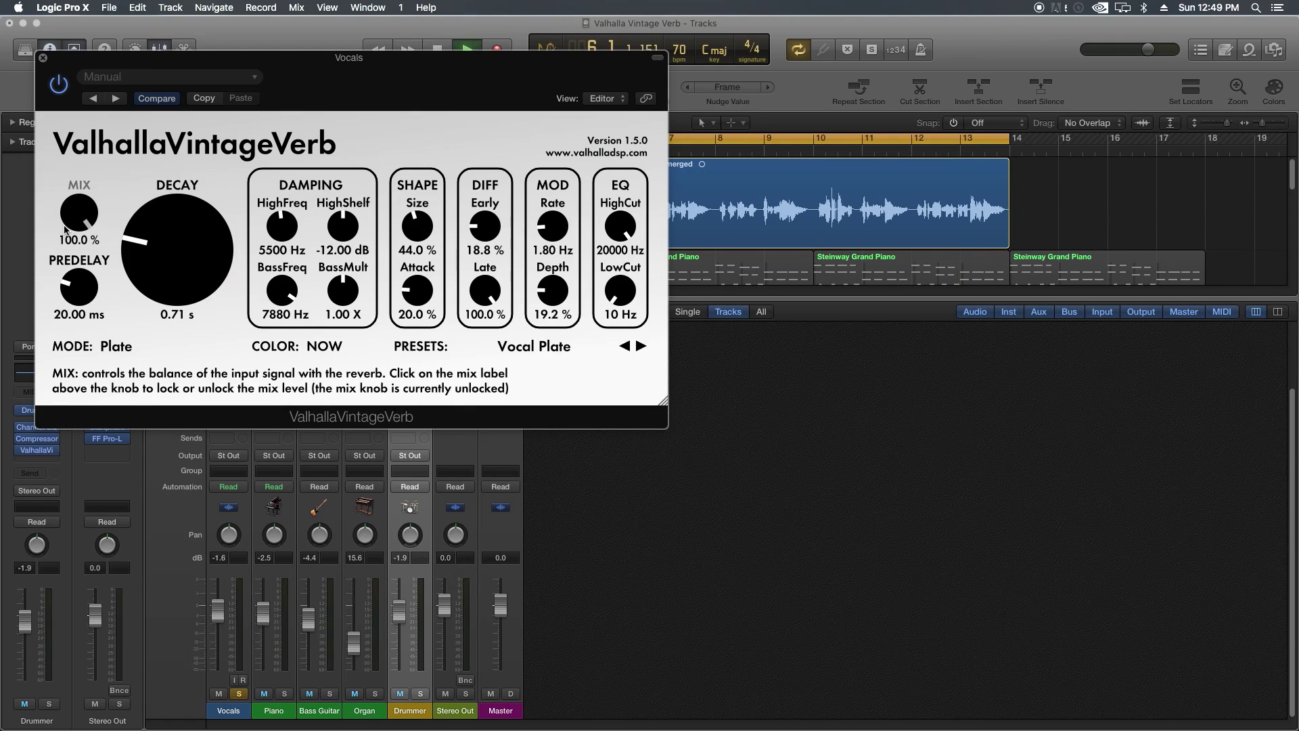
# Step: Set the Vocals reverb's decay to 1.54 s, HighCut to 17690 Hz, early diffusion to 46.0%, Size to 57.2% and mix to 12.4%, and close it
pyautogui.moveTo(137, 259); pyautogui.dragTo(139, 248)
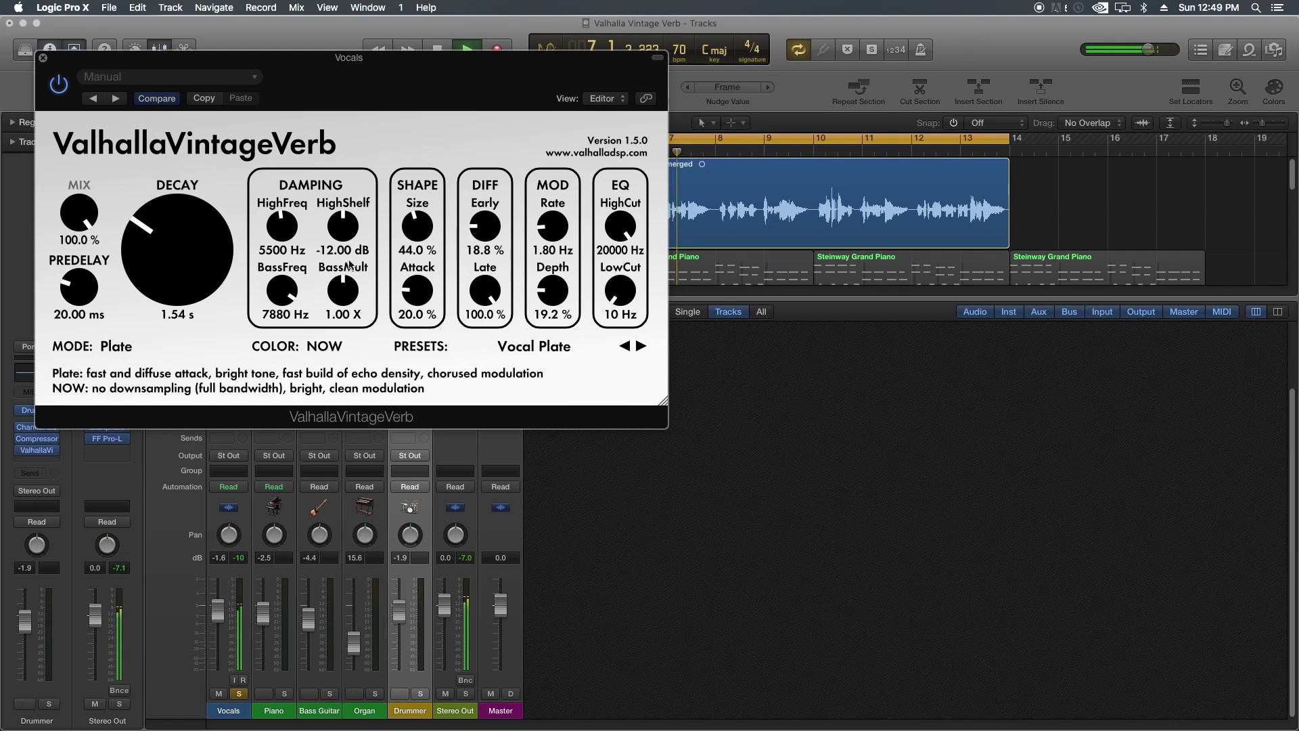
pyautogui.moveTo(627, 240); pyautogui.dragTo(628, 247)
pyautogui.moveTo(488, 226); pyautogui.dragTo(426, 223)
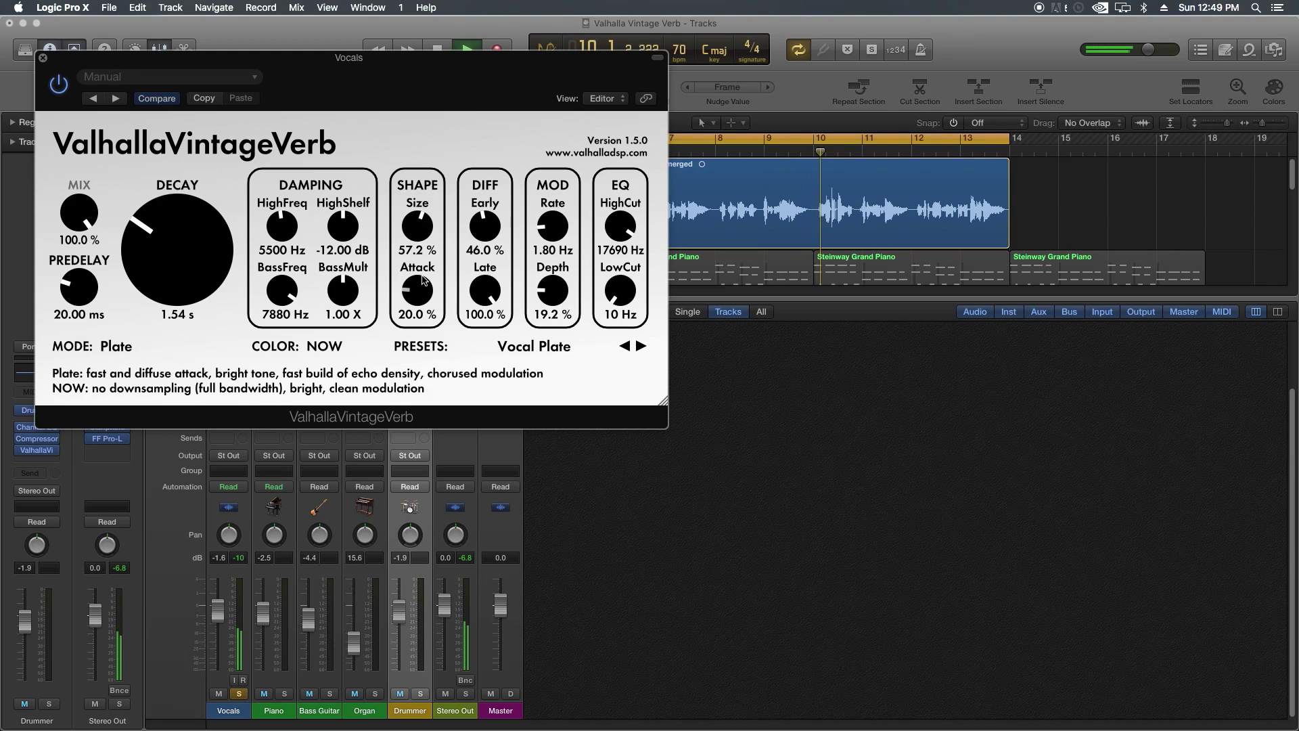
pyautogui.moveTo(88, 215); pyautogui.dragTo(70, 359)
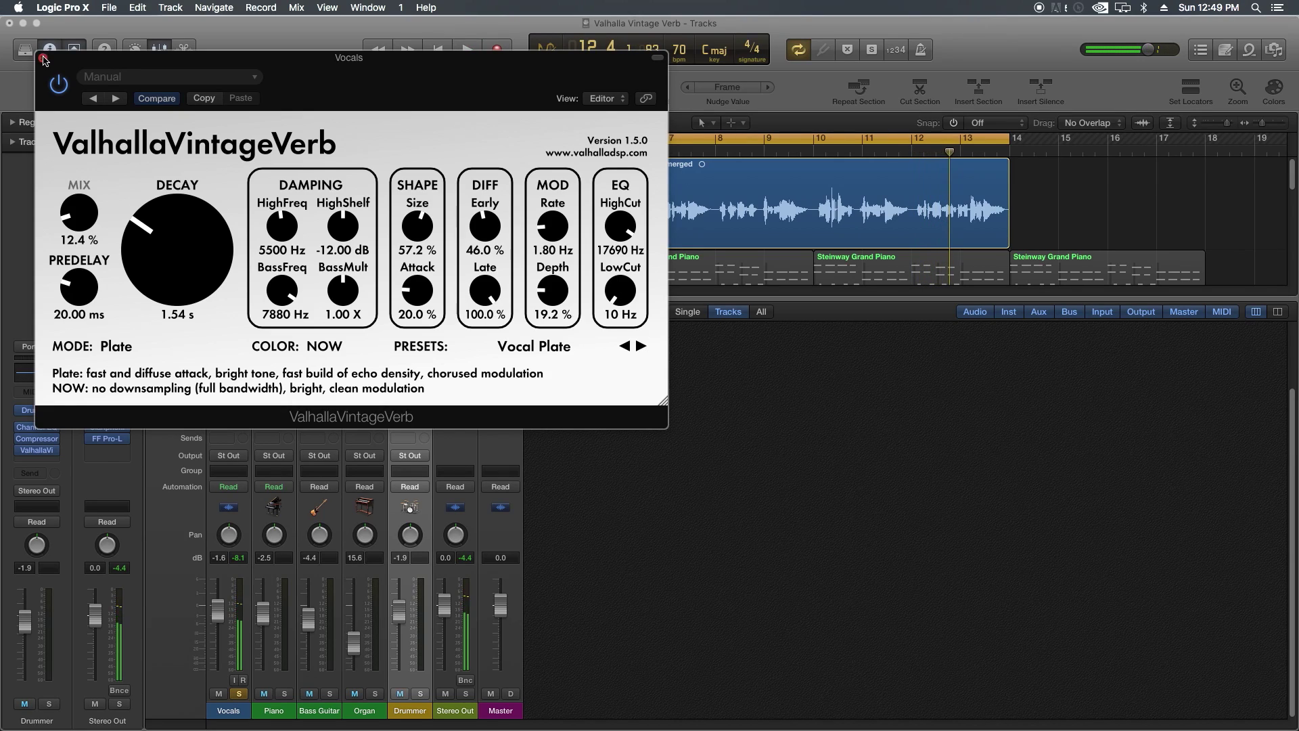
pyautogui.click(44, 60)
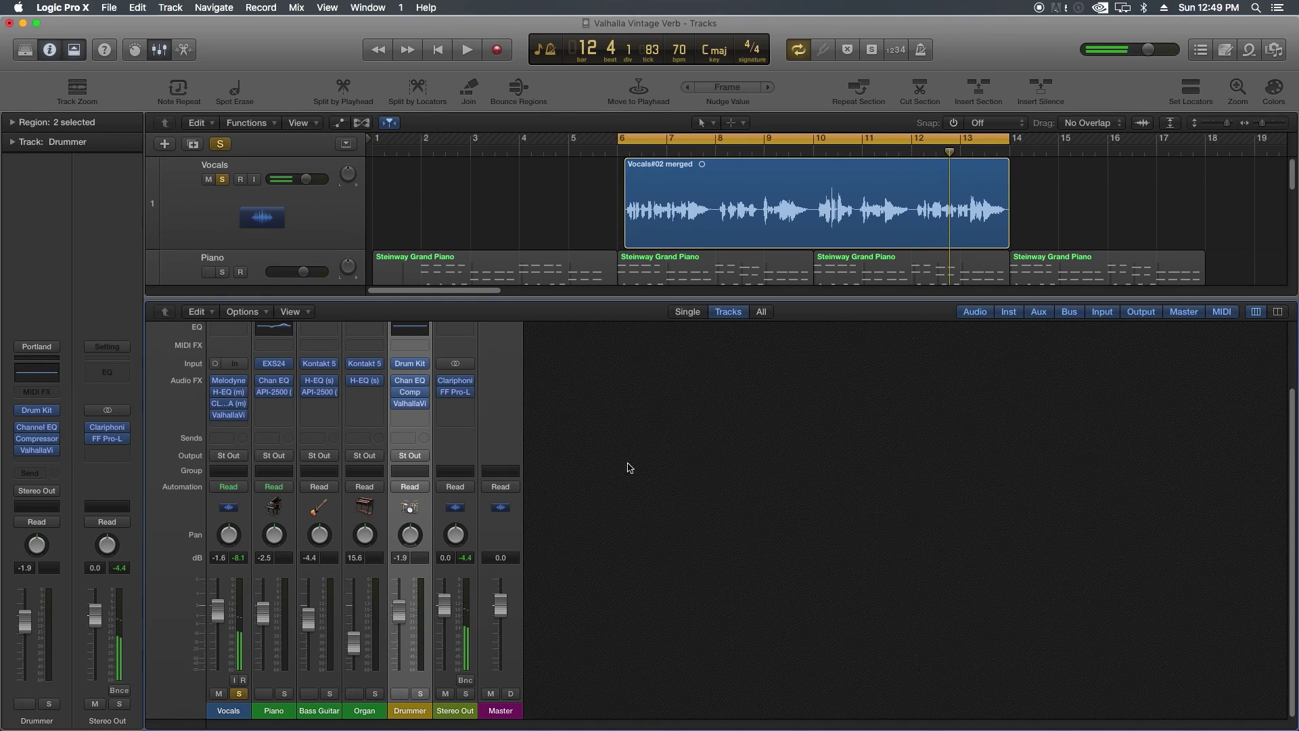
# Step: Solo the Piano channel instead of Vocals and insert Valhalla DSP's ValhallaVintageVerb in its next free audio effect slot
pyautogui.click(237, 694)
pyautogui.click(284, 694)
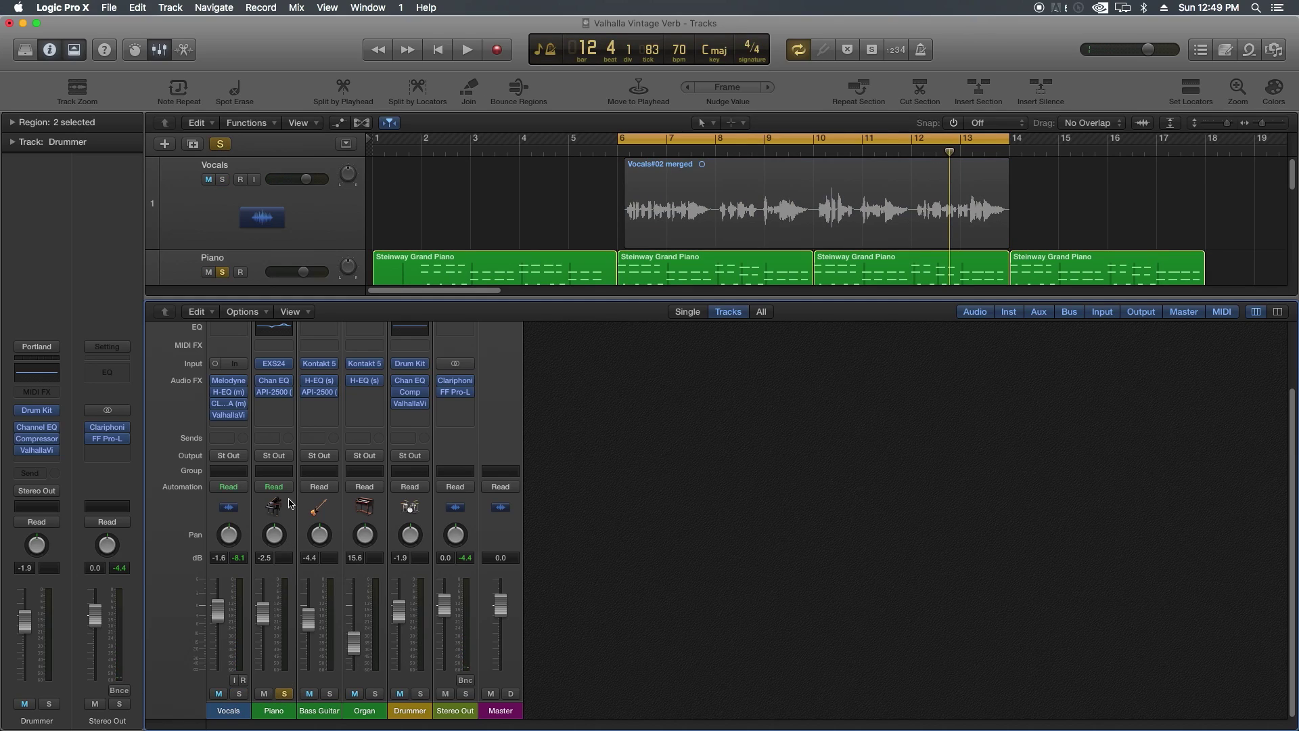
pyautogui.click(284, 407)
pyautogui.moveTo(339, 568)
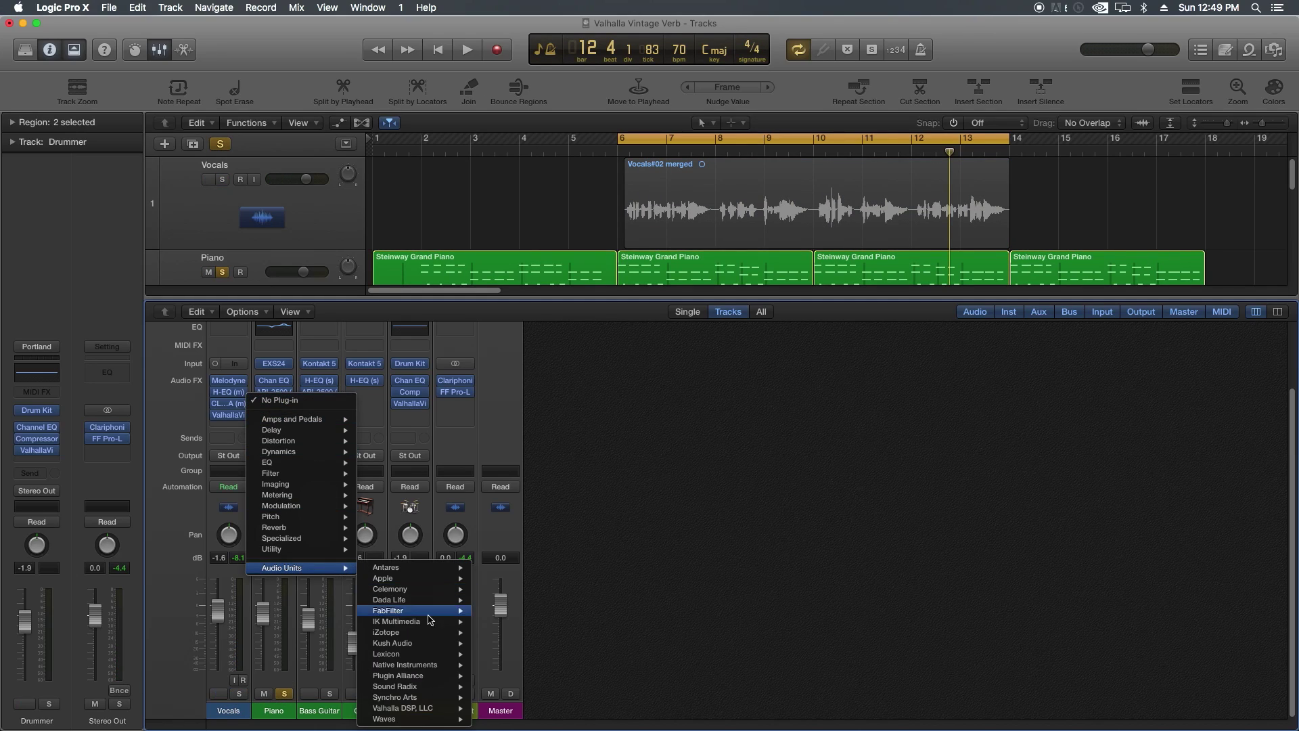
pyautogui.moveTo(433, 707)
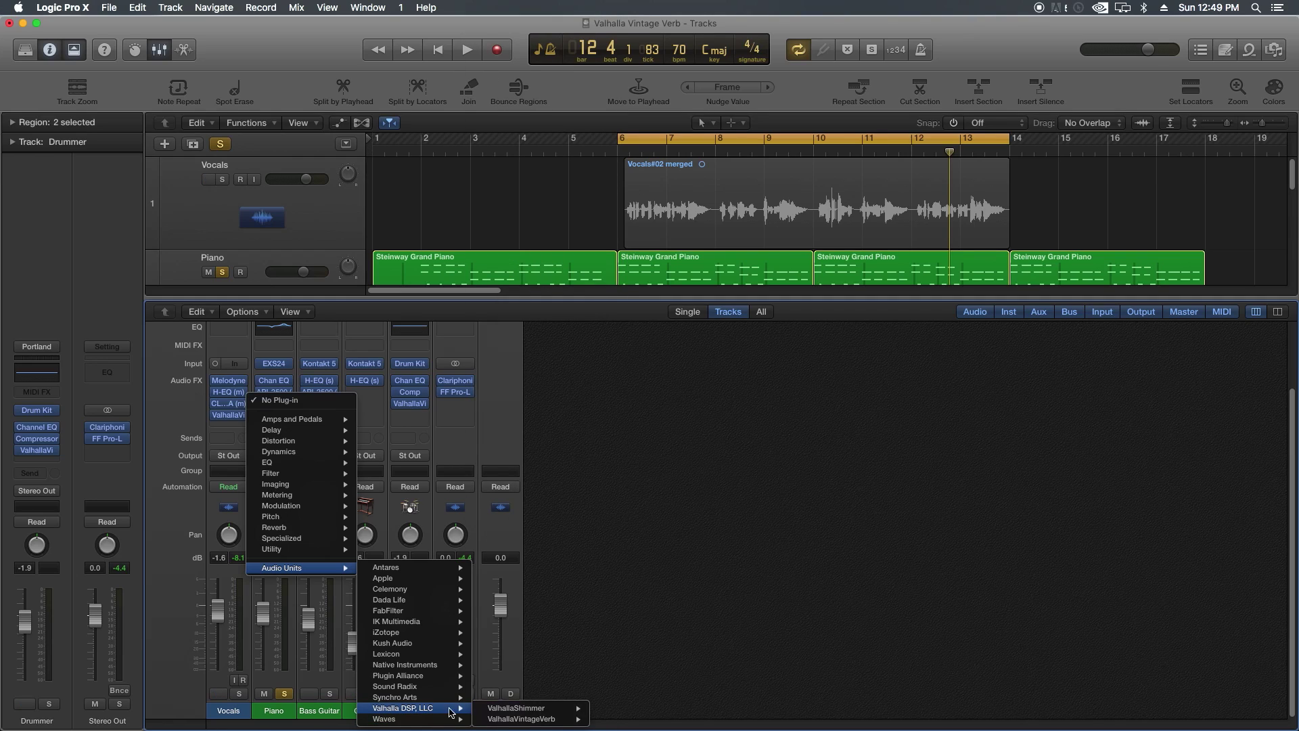
pyautogui.moveTo(504, 719)
pyautogui.click(617, 719)
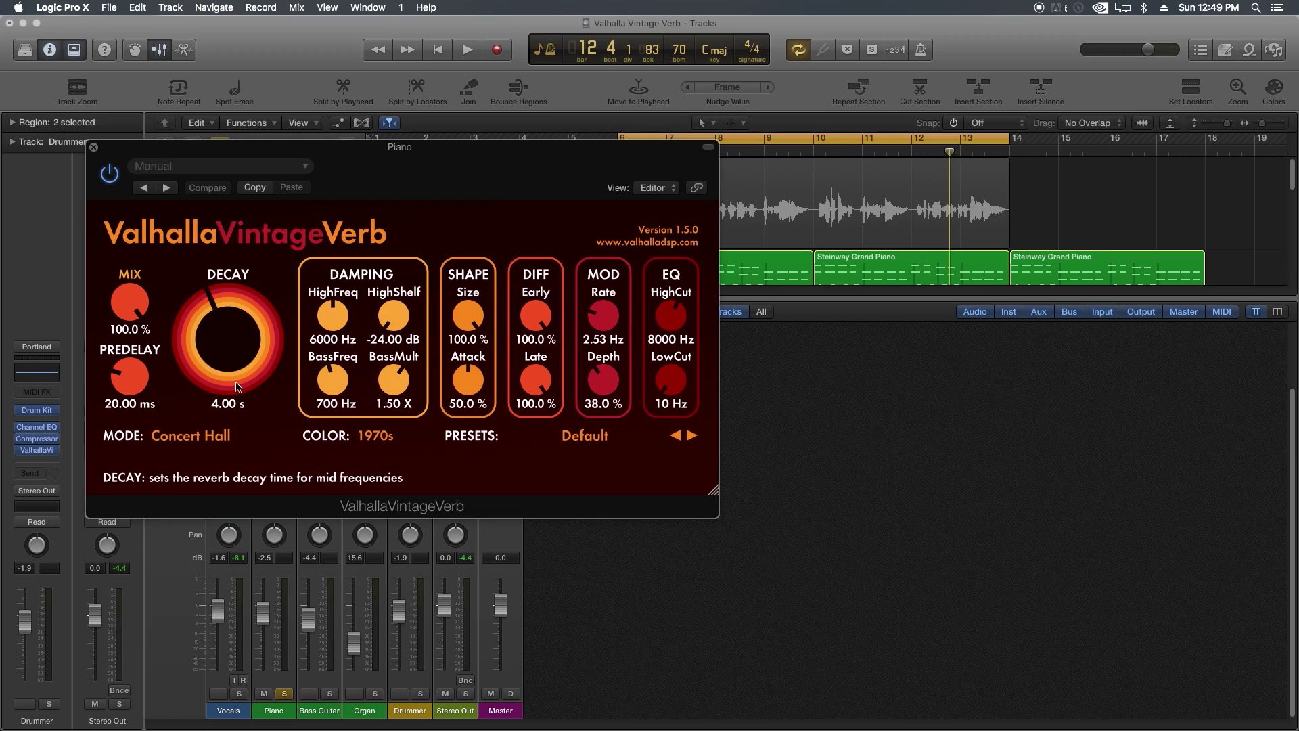
# Step: Load the Very Nice Hall preset from the Halls group in the Piano reverb and start playback
pyautogui.click(585, 438)
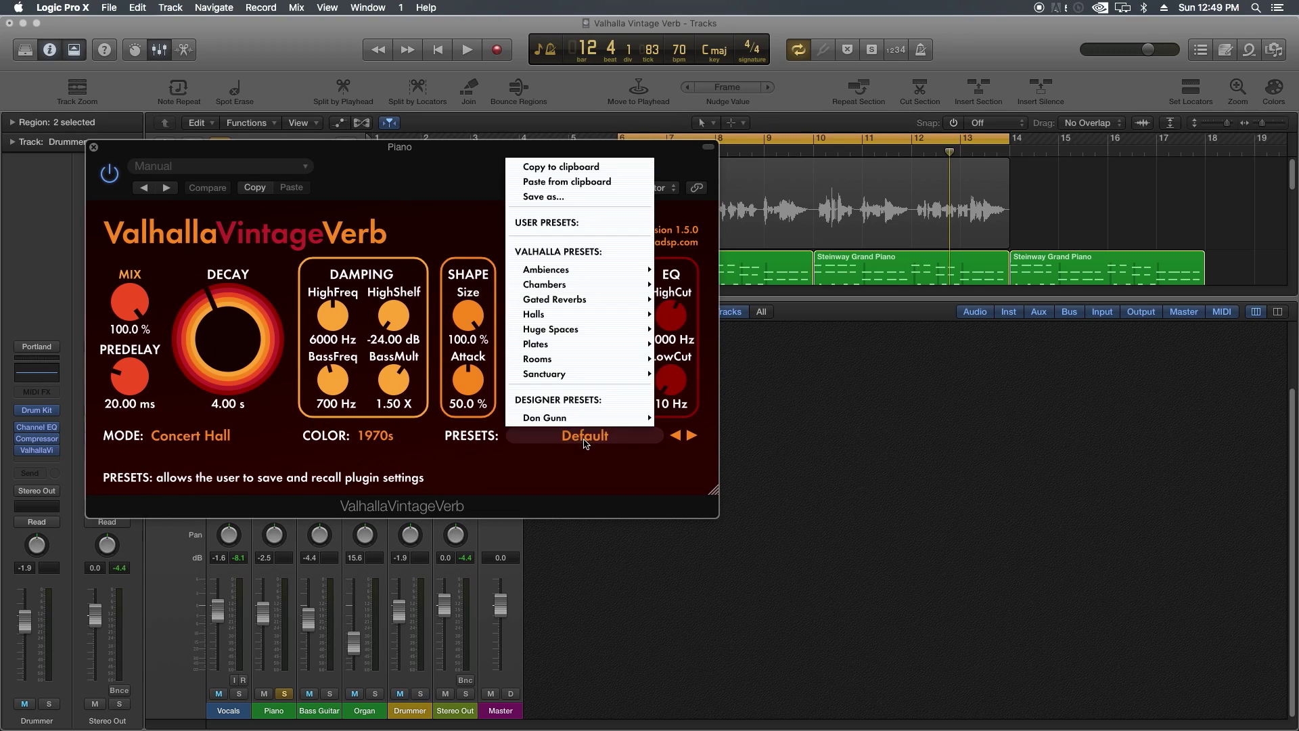
pyautogui.moveTo(583, 342)
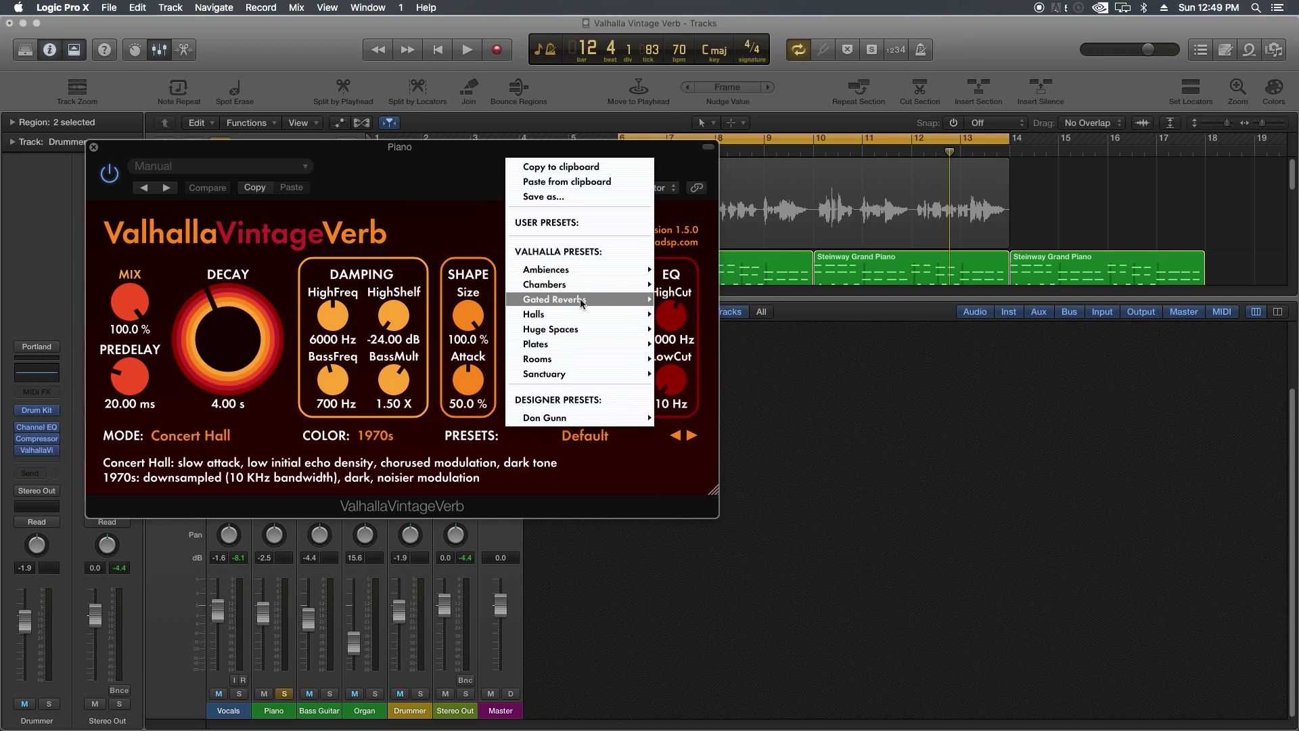
pyautogui.moveTo(578, 315)
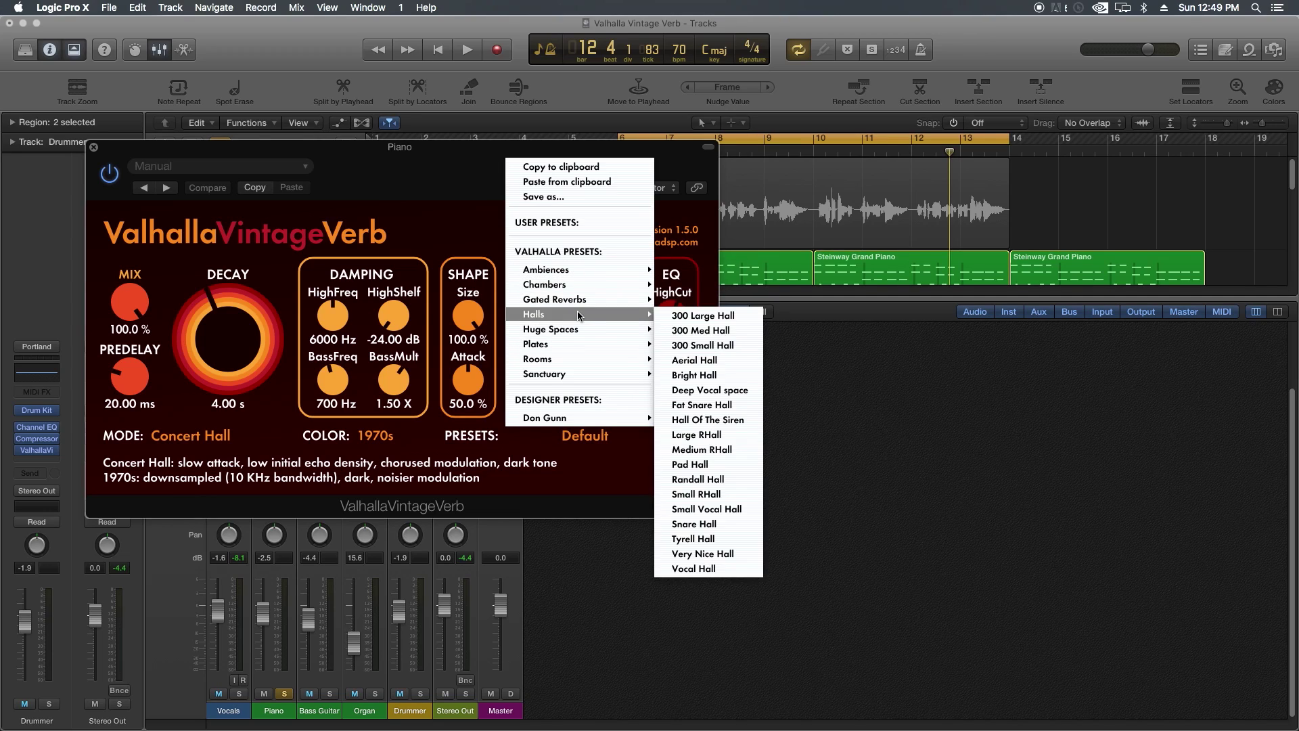
pyautogui.click(698, 552)
pyautogui.press('space')
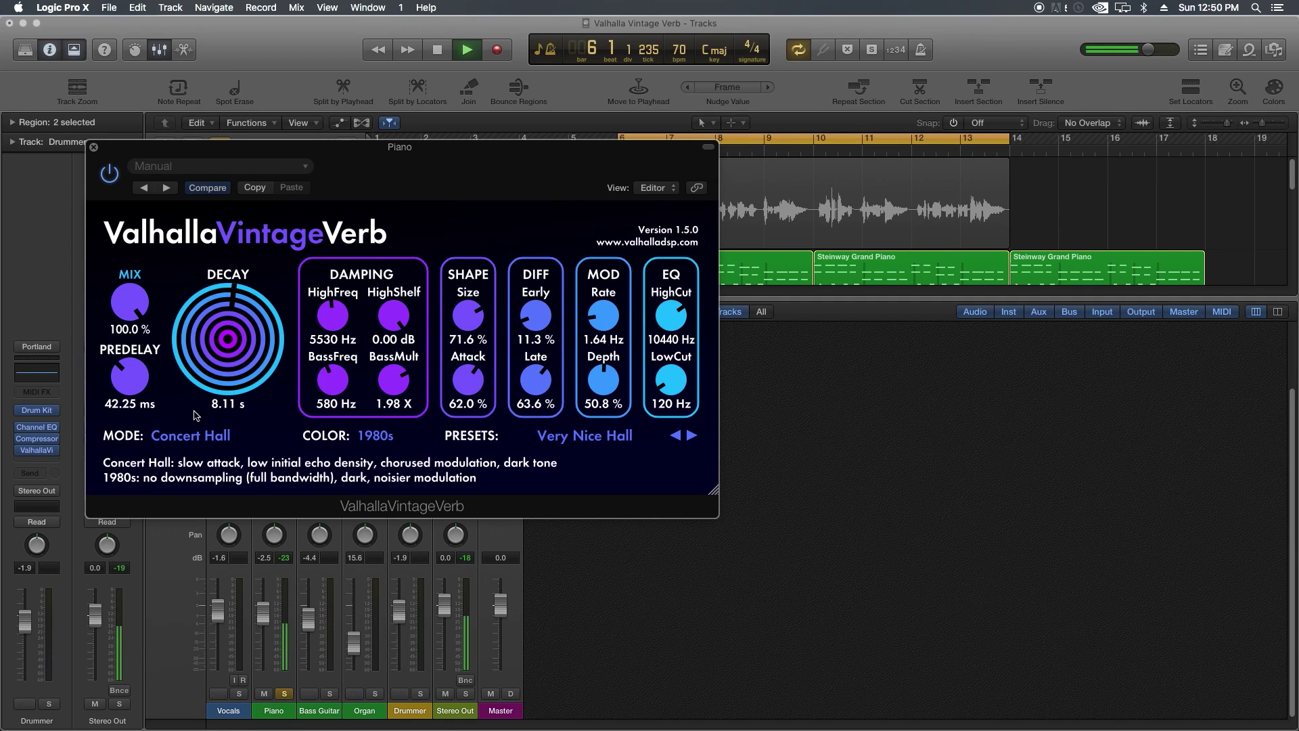
# Step: Set the Piano reverb's early diffusion to 36.9% and mix to 14.0%, stop playback, and close the plug-in
pyautogui.moveTo(217, 154); pyautogui.dragTo(241, 171)
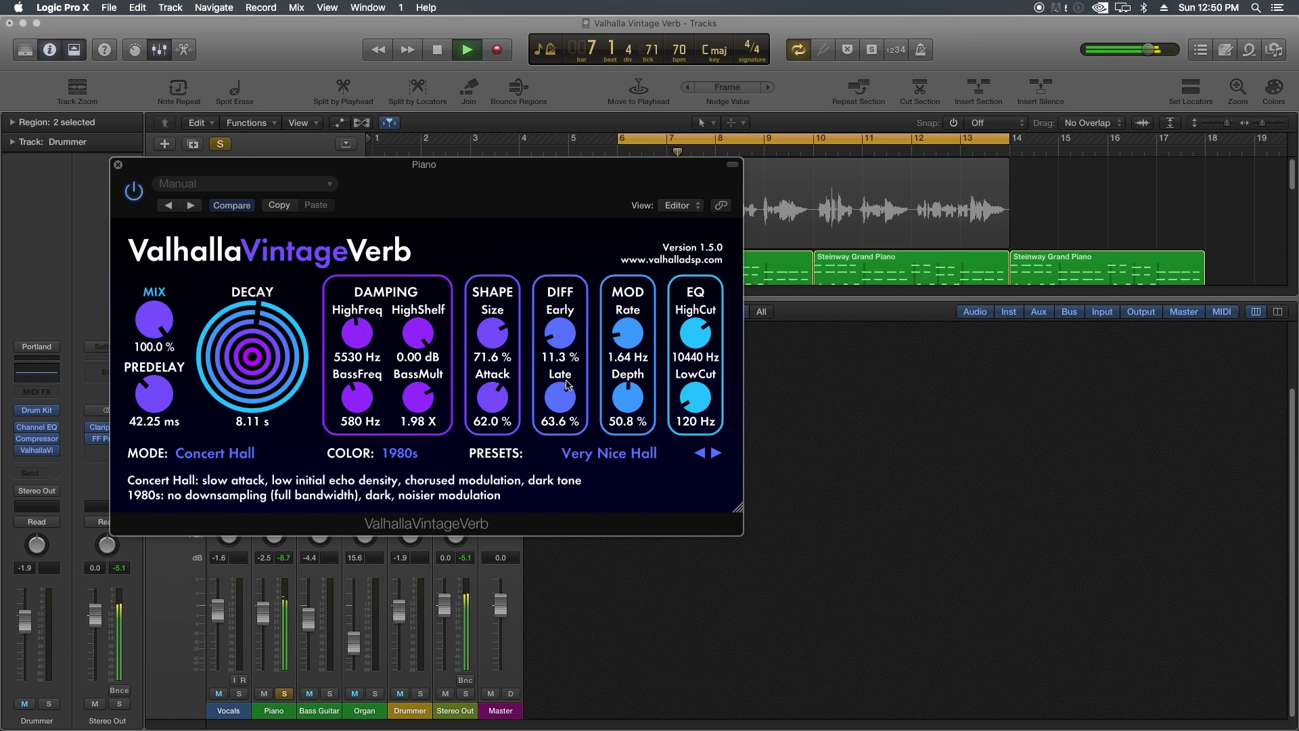
pyautogui.moveTo(560, 333); pyautogui.dragTo(568, 303)
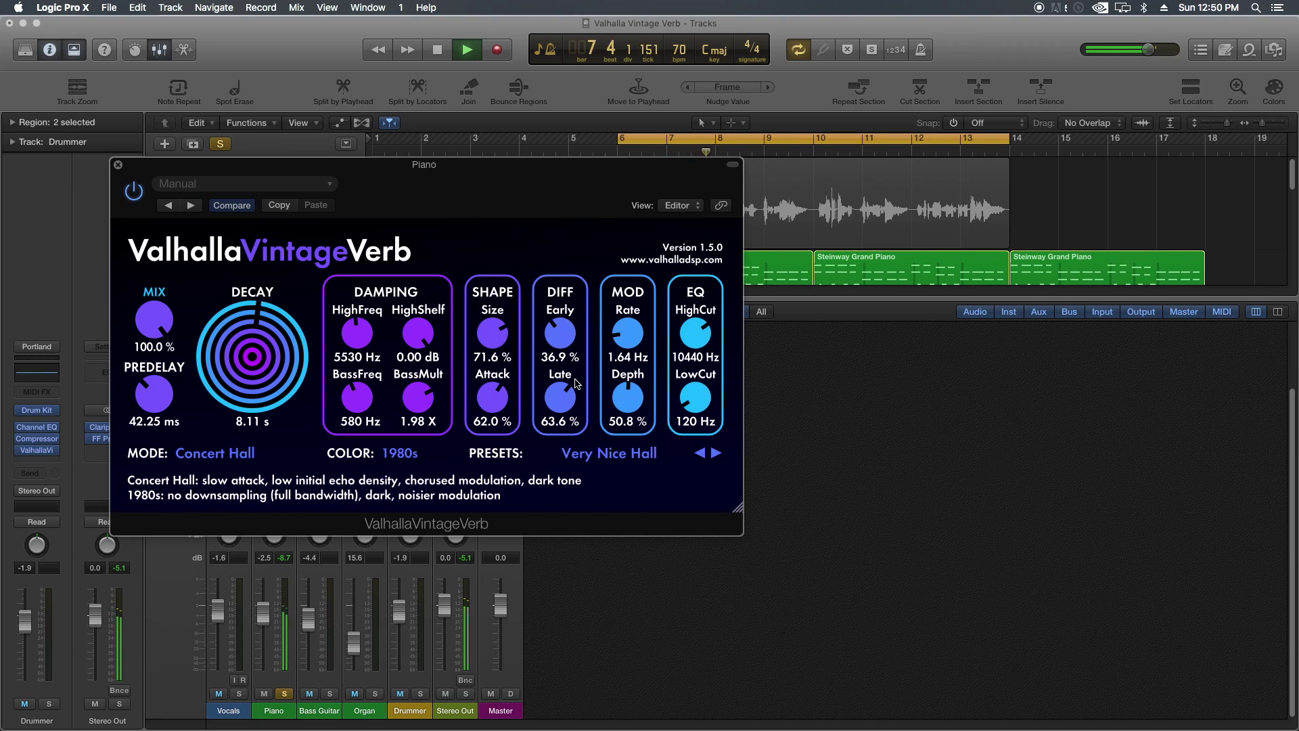
pyautogui.moveTo(155, 319); pyautogui.dragTo(133, 469)
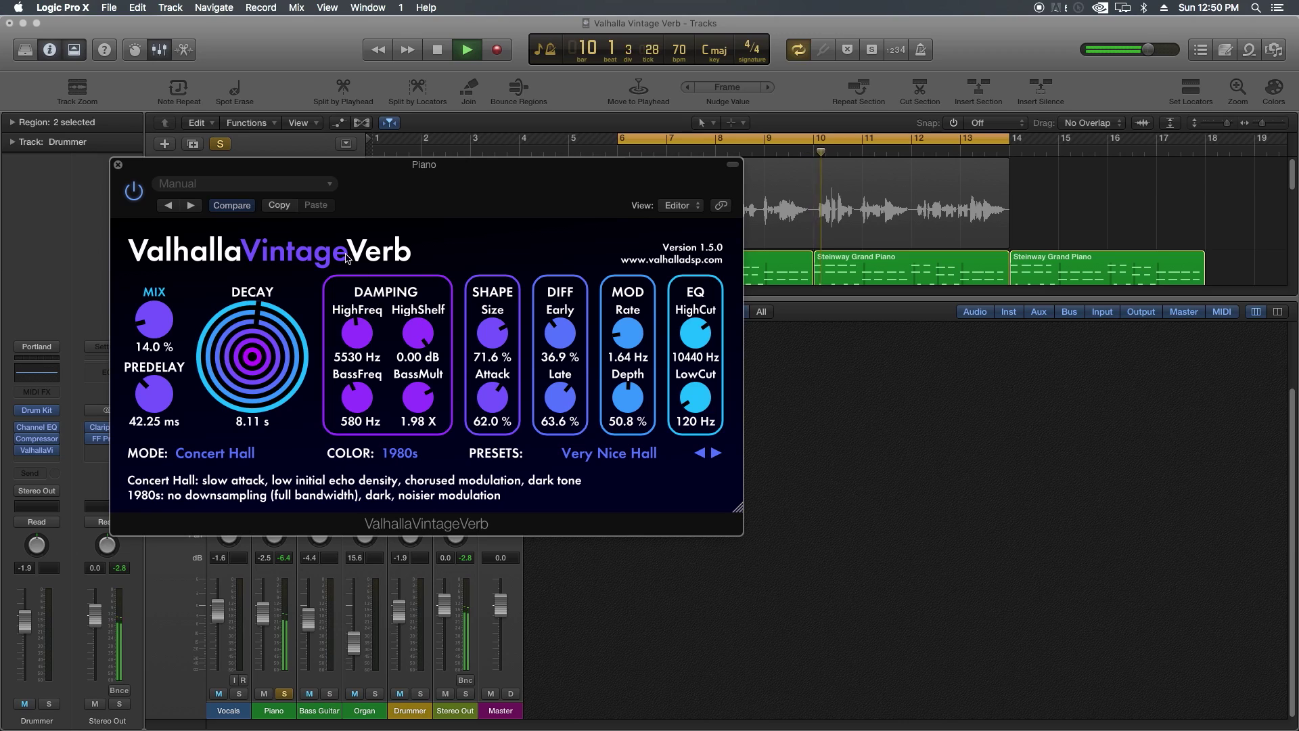
pyautogui.press('space')
pyautogui.click(118, 166)
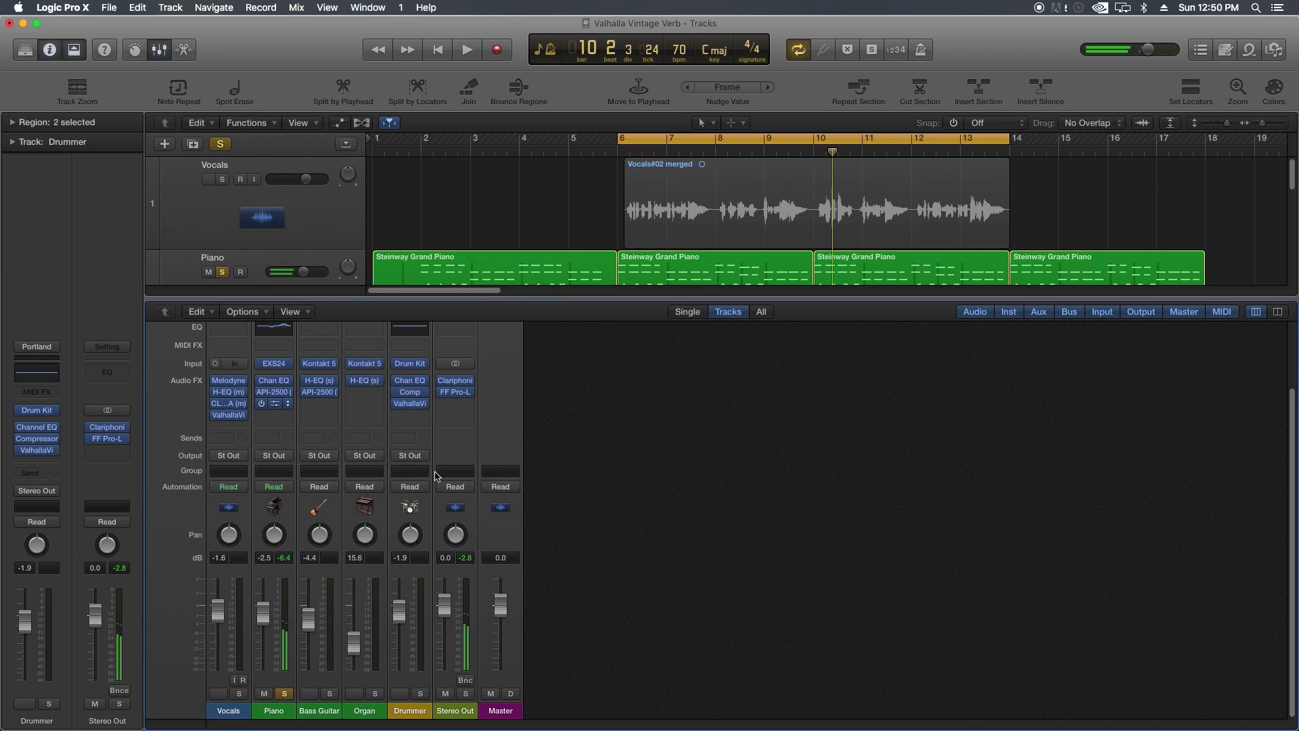
# Step: Set the Piano reverb's decay to 3.96 s and close the plug-in
pyautogui.click(274, 406)
pyautogui.moveTo(251, 354); pyautogui.dragTo(246, 362)
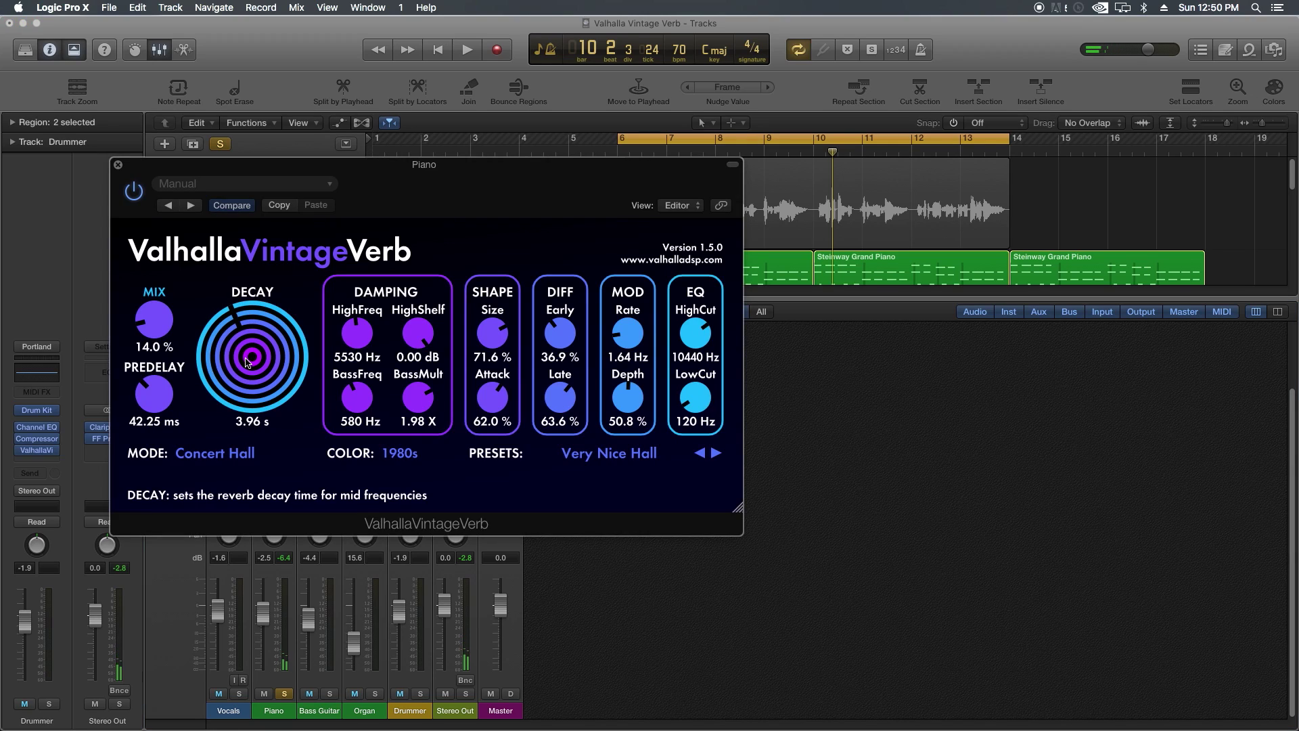
pyautogui.click(119, 166)
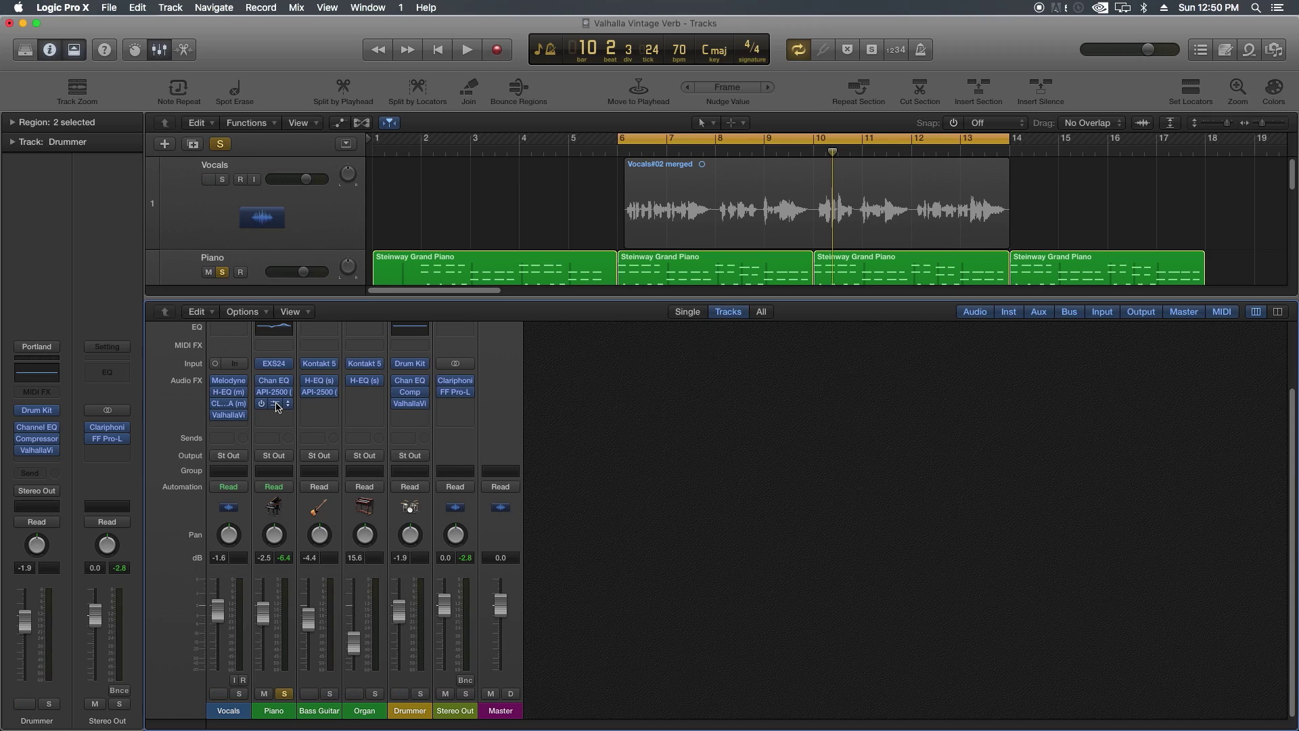
# Step: Copy the Piano's ValhallaVintageVerb to the Organ channel, solo the Organ instead of the Piano, open the copied reverb and start playback
pyautogui.moveTo(277, 406); pyautogui.dragTo(361, 396)
pyautogui.click(284, 694)
pyautogui.click(366, 393)
pyautogui.press('space')
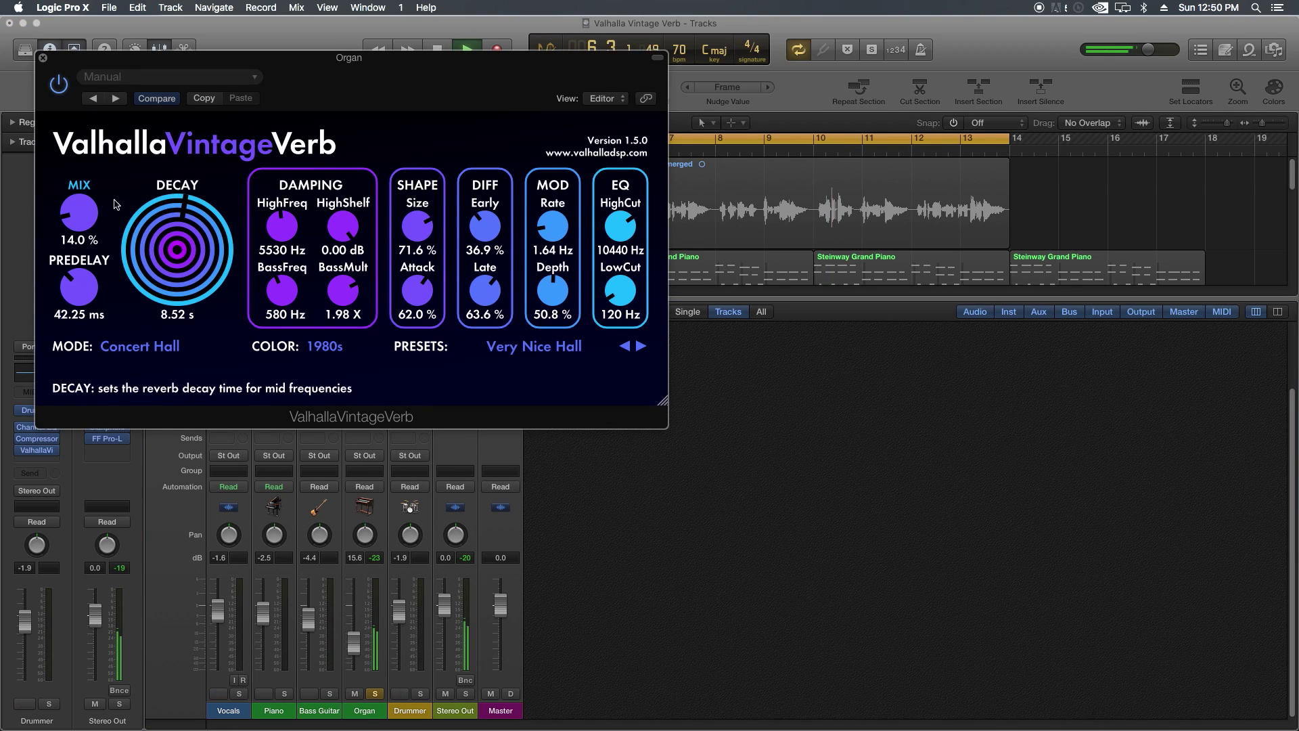
# Step: Set the Organ reverb's mix to 22.4%, HighFreq damping to 6790 Hz, HighCut to 13200 Hz and LowCut to 220 Hz, and close it
pyautogui.moveTo(88, 203); pyautogui.dragTo(88, 201)
pyautogui.moveTo(283, 227); pyautogui.dragTo(293, 223)
pyautogui.moveTo(620, 234); pyautogui.dragTo(628, 221)
pyautogui.moveTo(620, 292); pyautogui.dragTo(623, 282)
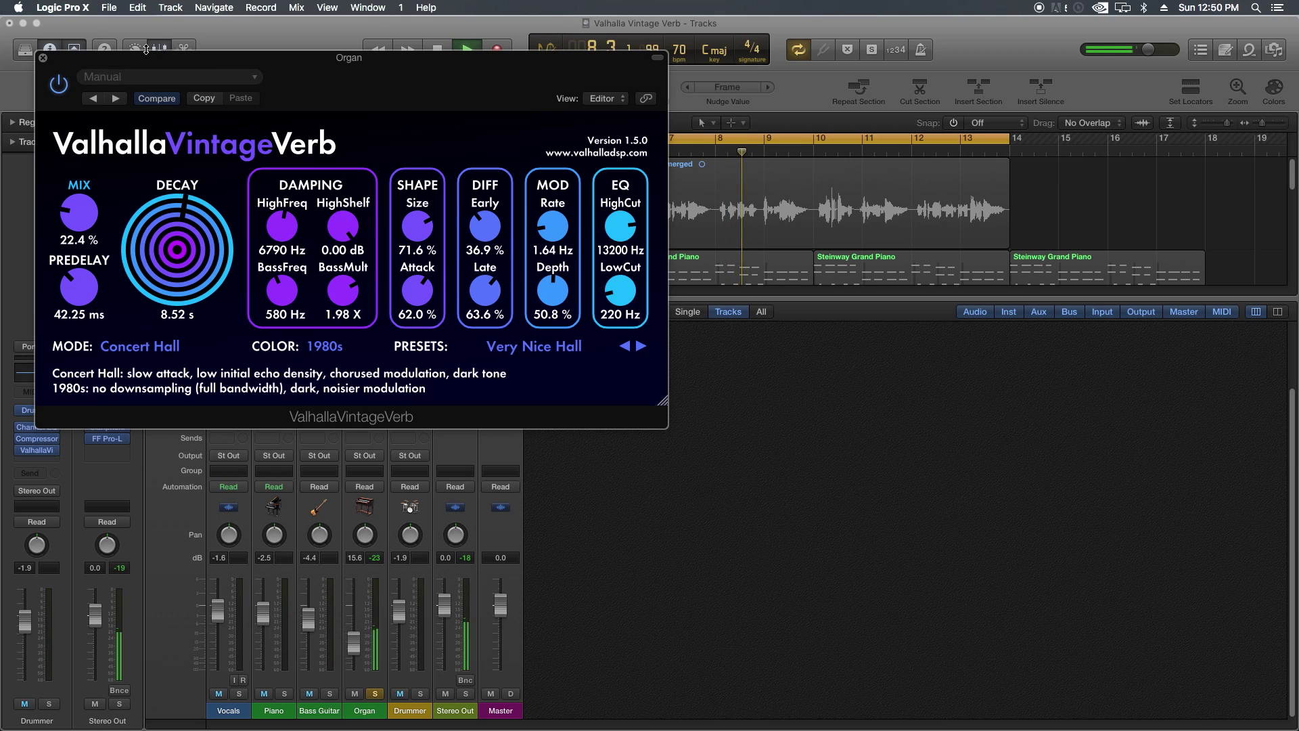
pyautogui.click(42, 58)
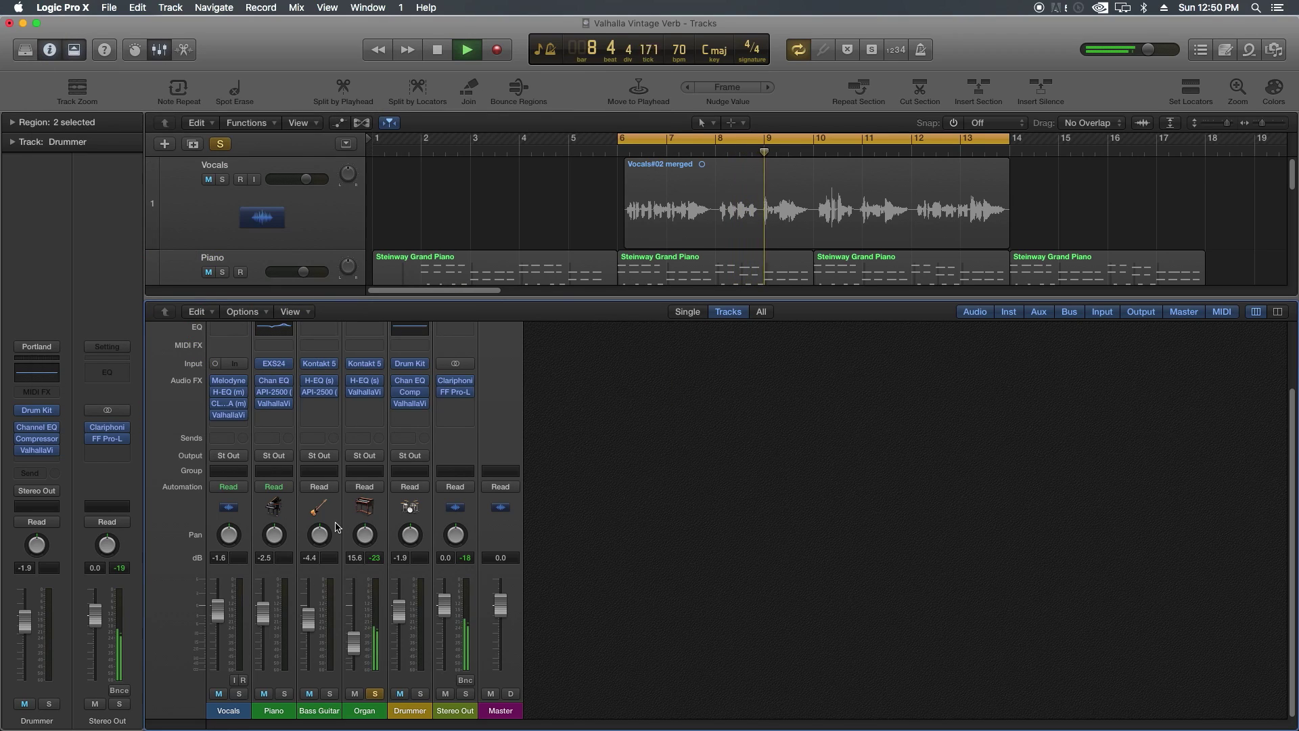
# Step: Unsolo the Organ, hide the mixer, extend the cycle range slightly before bar 6 and past bar 14, and play the full mix
pyautogui.click(374, 694)
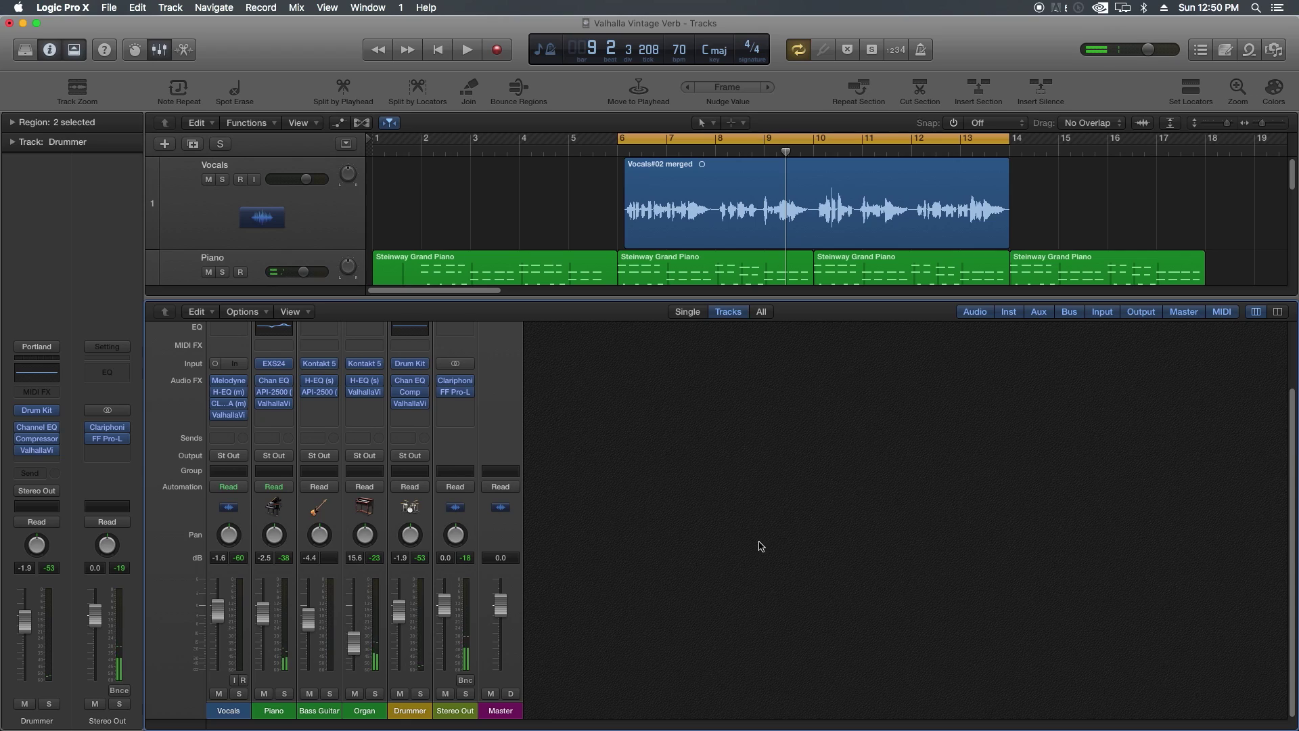
pyautogui.press('x')
pyautogui.moveTo(621, 138); pyautogui.dragTo(614, 138)
pyautogui.moveTo(1007, 138); pyautogui.dragTo(1015, 138)
pyautogui.click(1086, 184)
pyautogui.press('space')
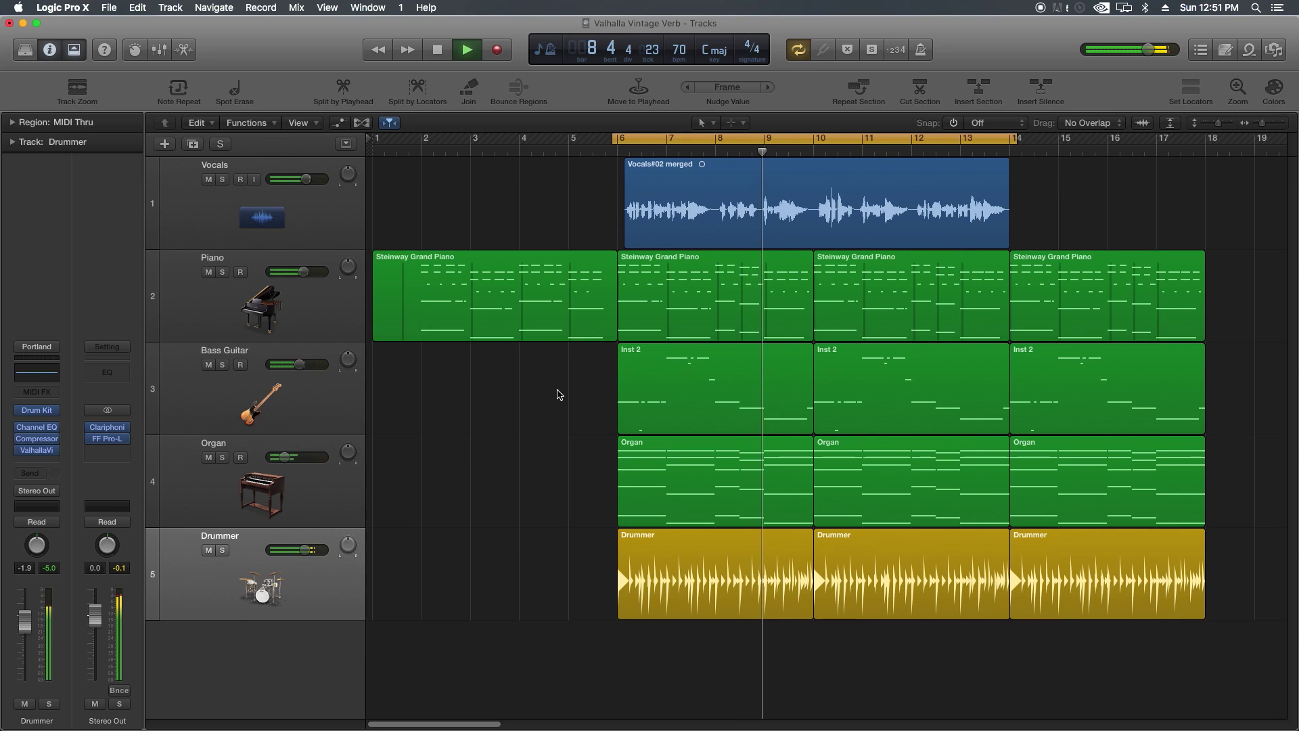
# Step: Show the mixer, set the Vocals reverb's decay to 3.41 s and mix to 16.8%, close the plug-in windows and stop playback
pyautogui.press('x')
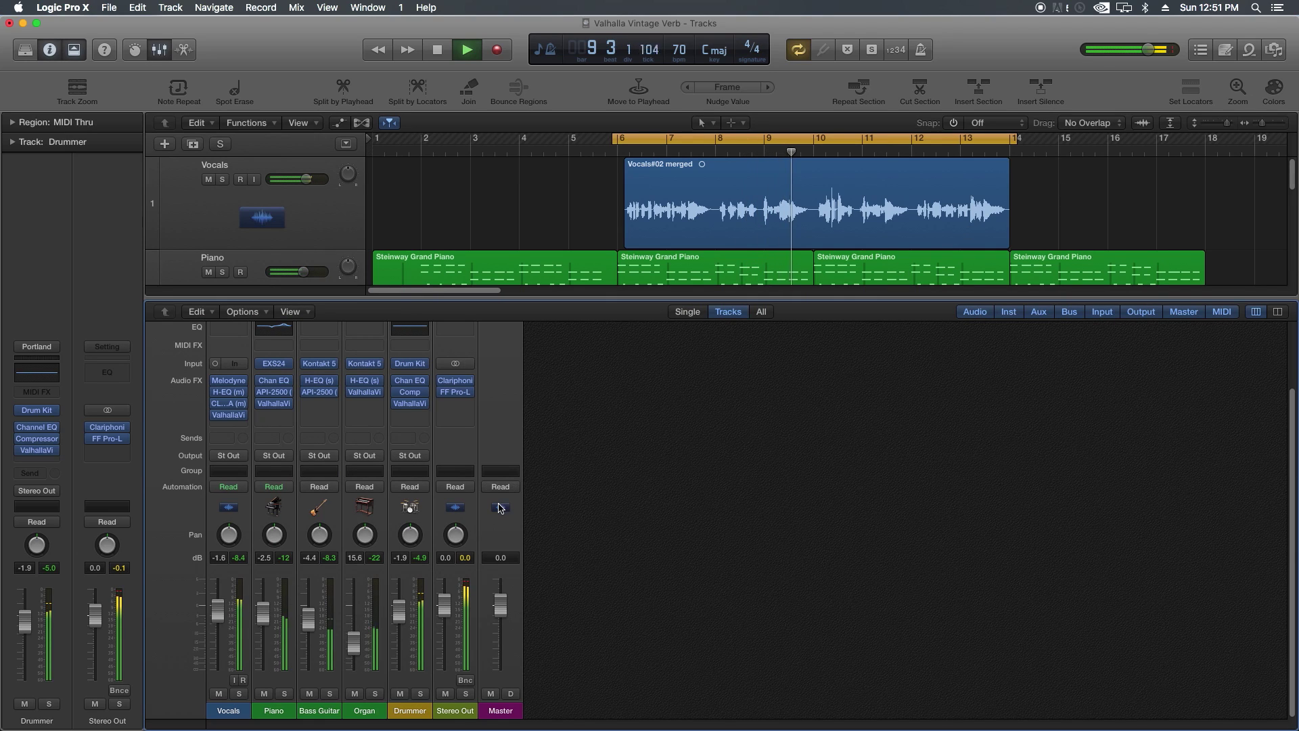
pyautogui.moveTo(217, 419)
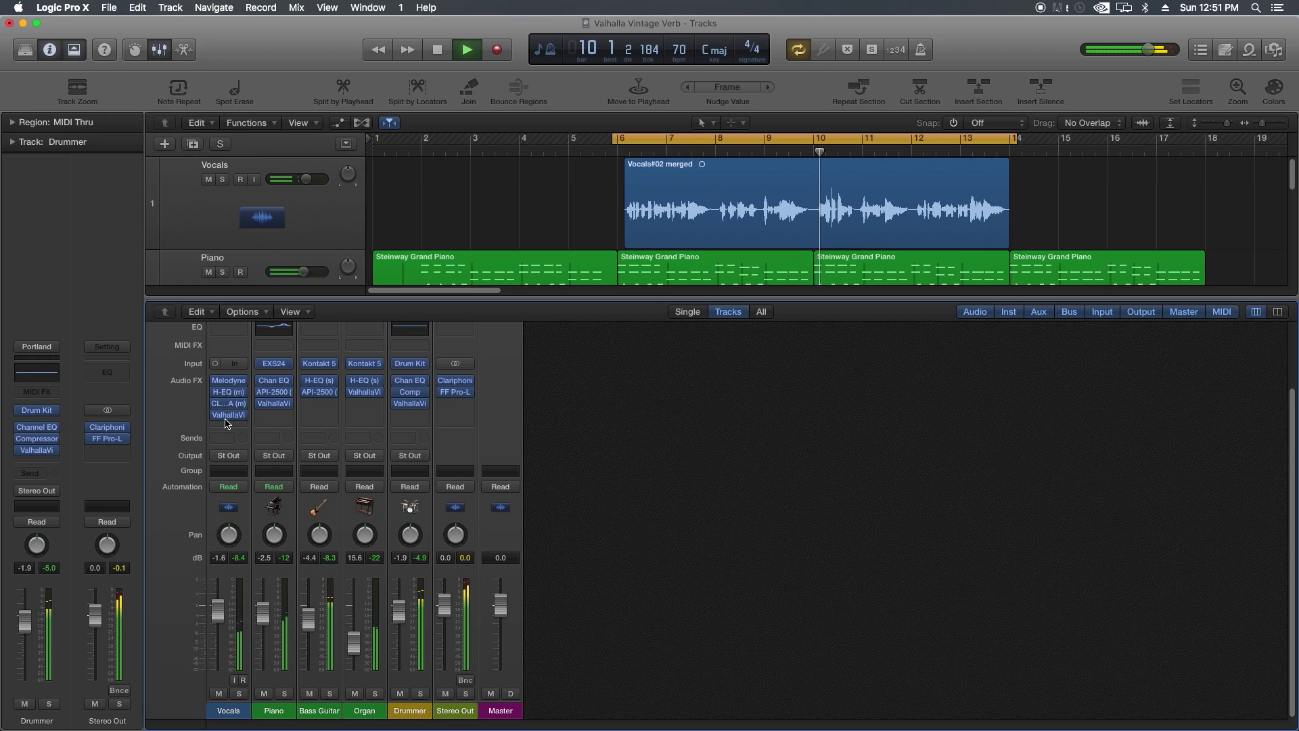
pyautogui.click(229, 406)
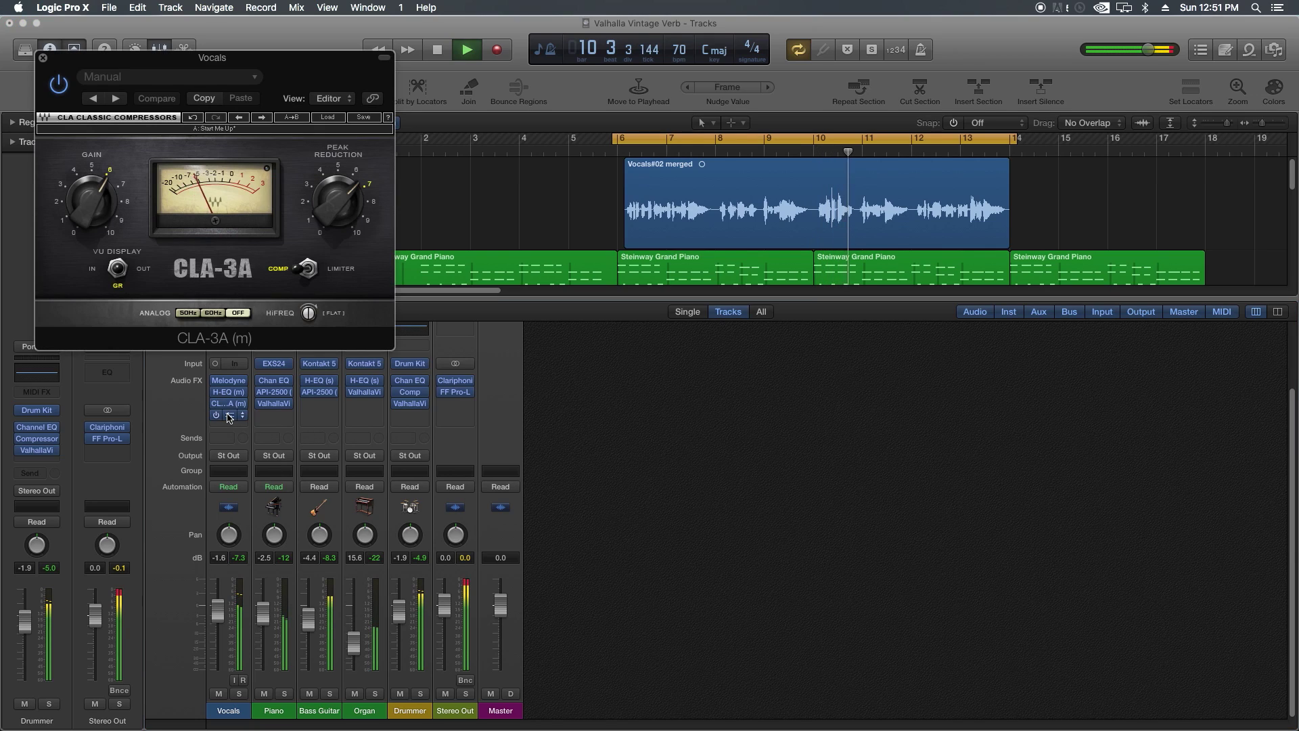
pyautogui.click(228, 414)
pyautogui.moveTo(203, 296); pyautogui.dragTo(172, 260)
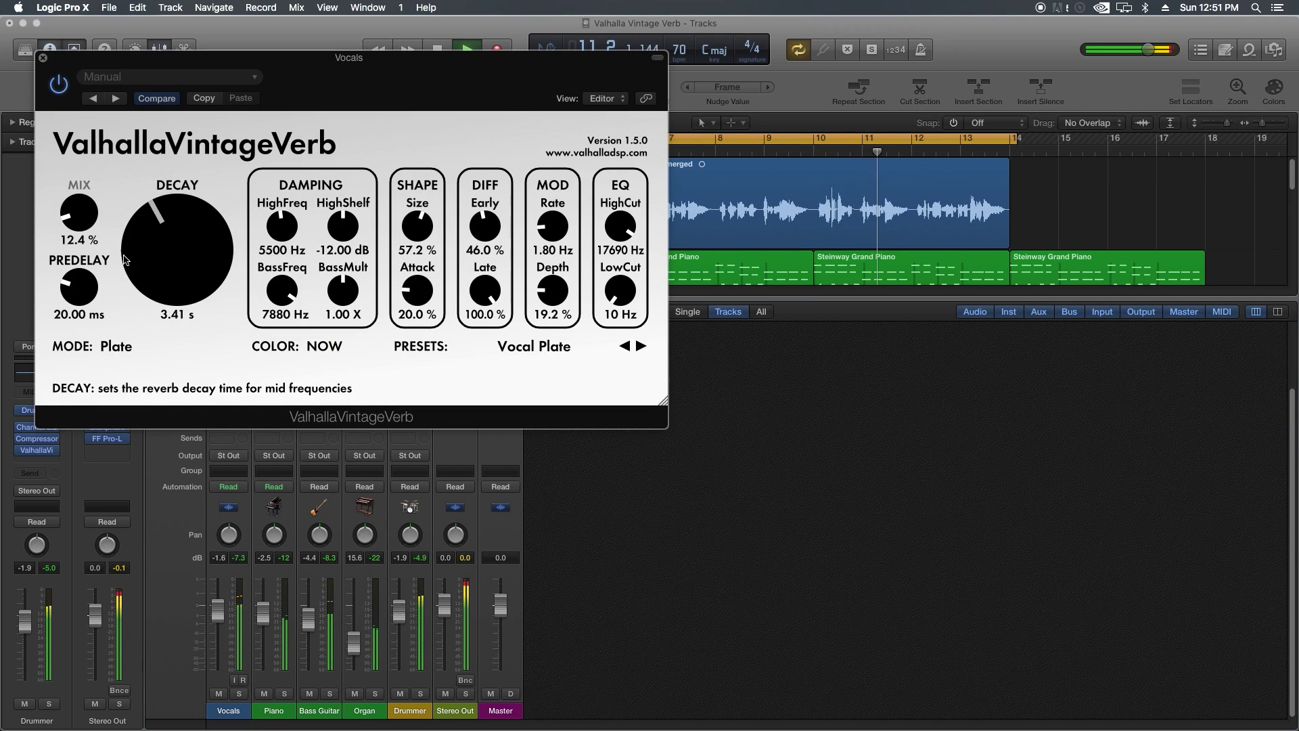
pyautogui.moveTo(89, 228); pyautogui.dragTo(89, 216)
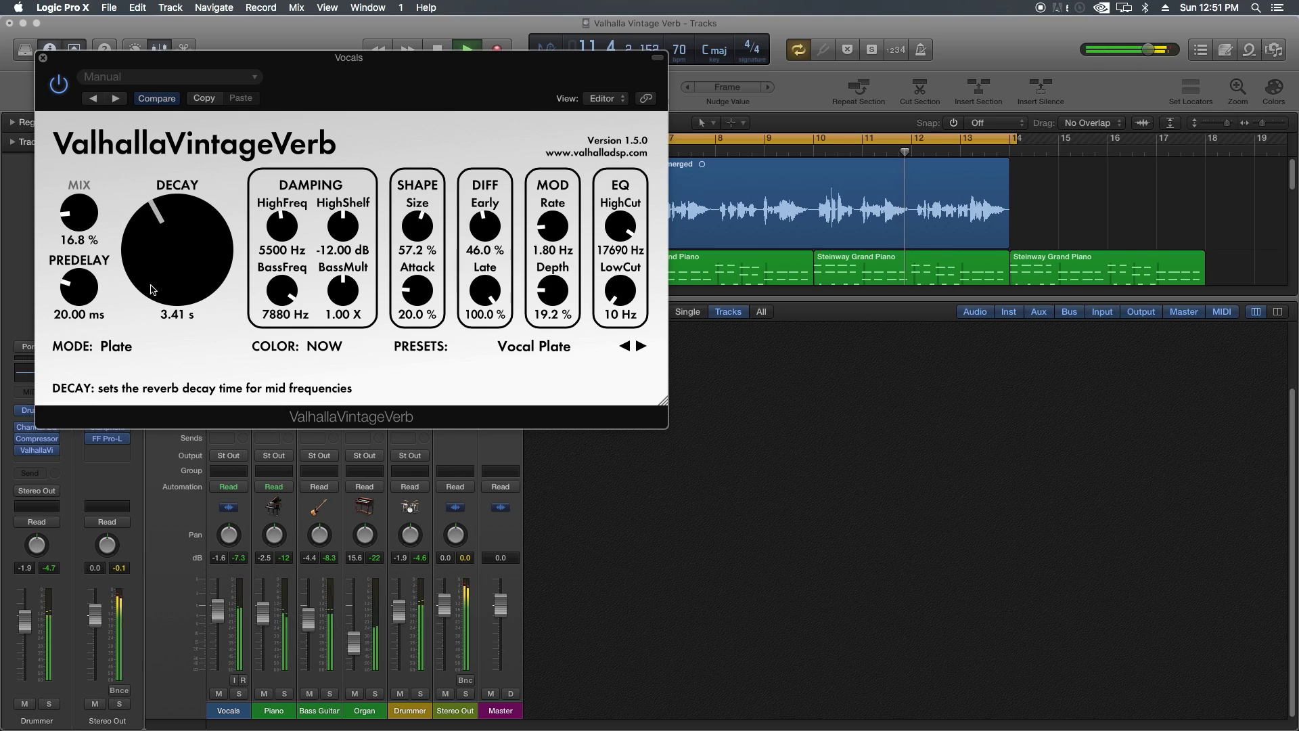
pyautogui.click(43, 59)
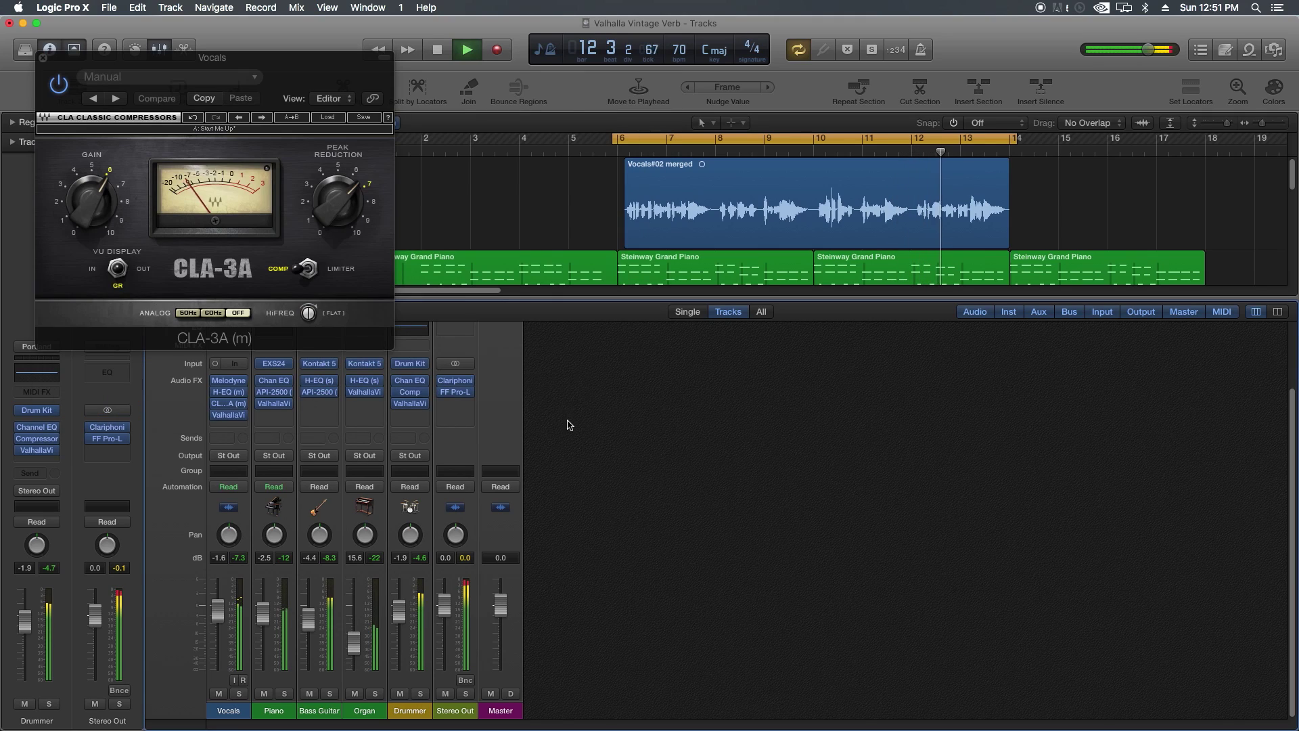
pyautogui.click(42, 58)
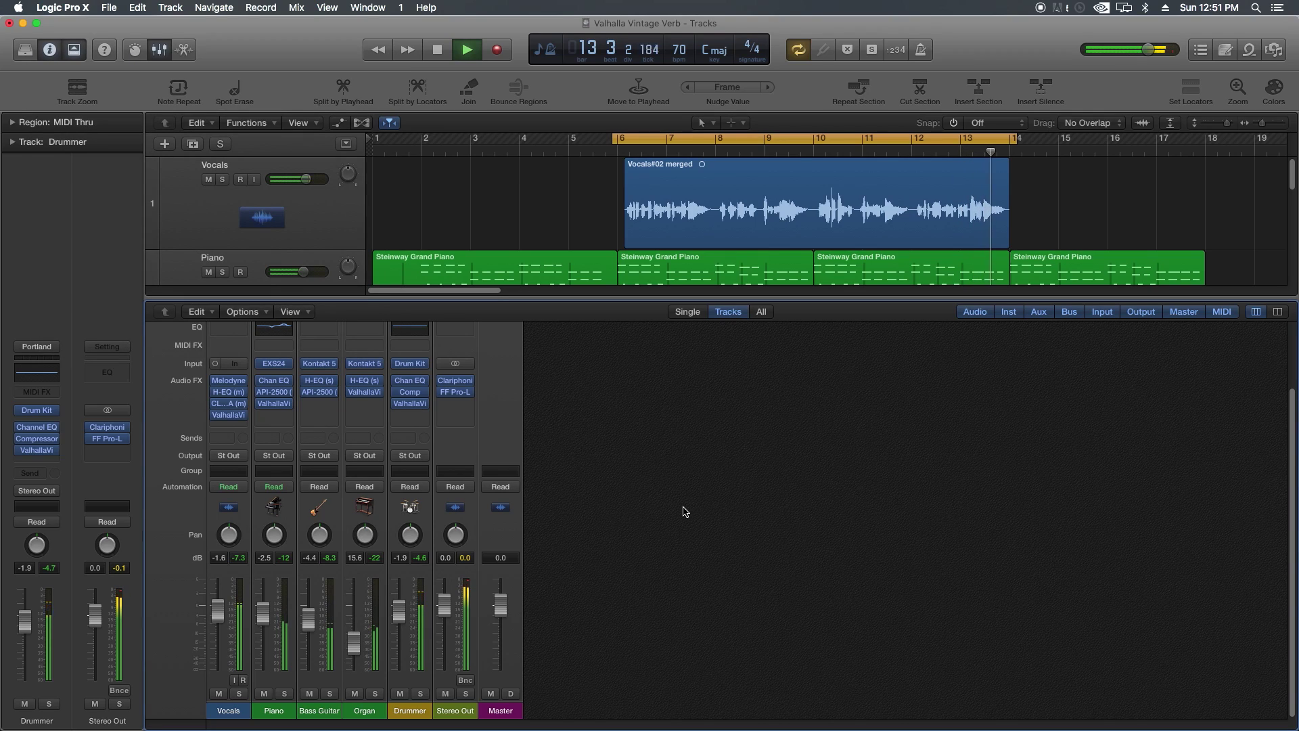
pyautogui.press('space')
# Step: Reopen the Vocals channel's ValhallaVintageVerb and move its window clear of the Vocals channel strip
pyautogui.moveTo(237, 420)
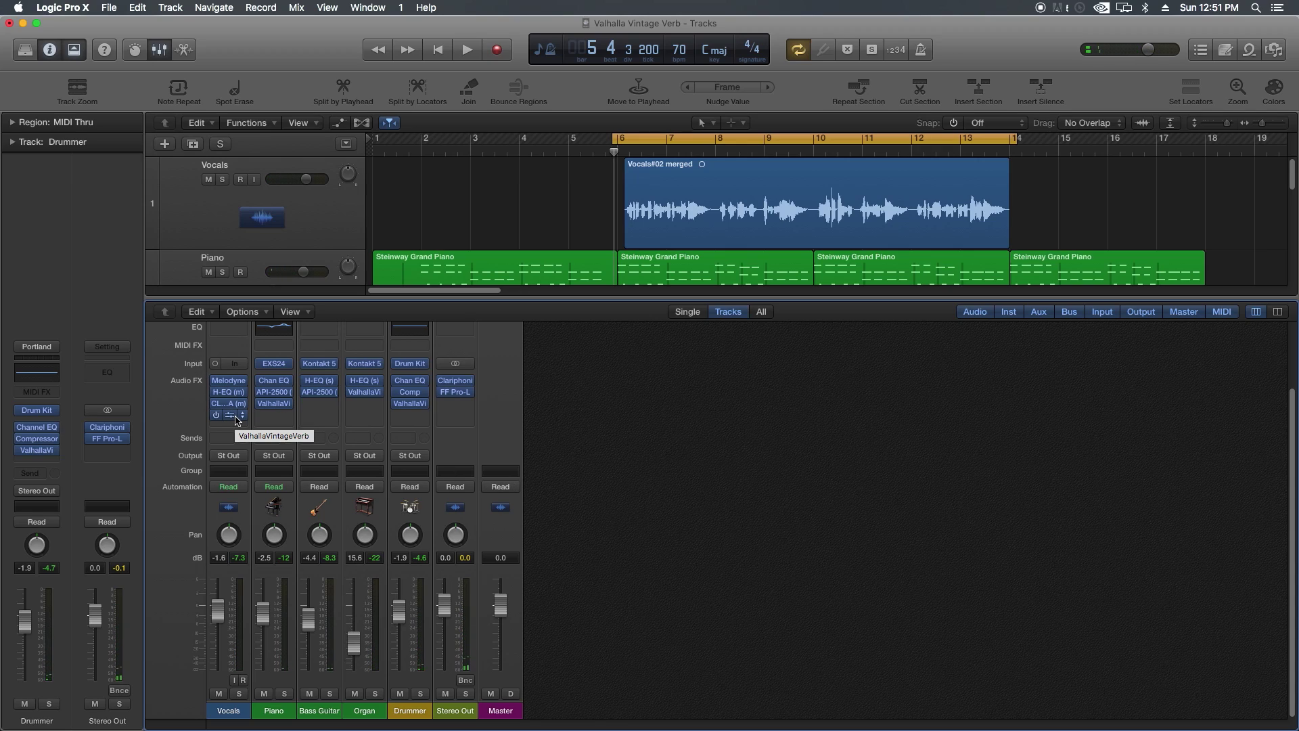
pyautogui.click(237, 420)
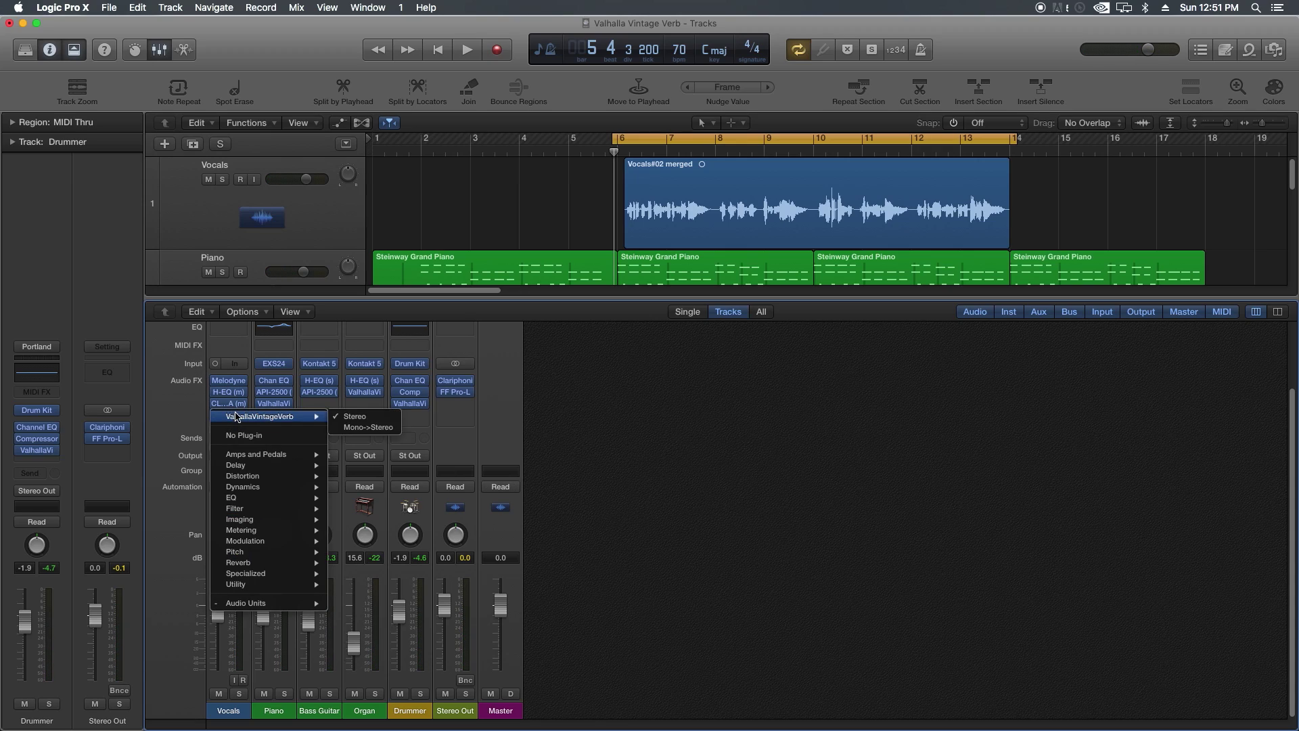
pyautogui.click(612, 455)
pyautogui.moveTo(233, 418)
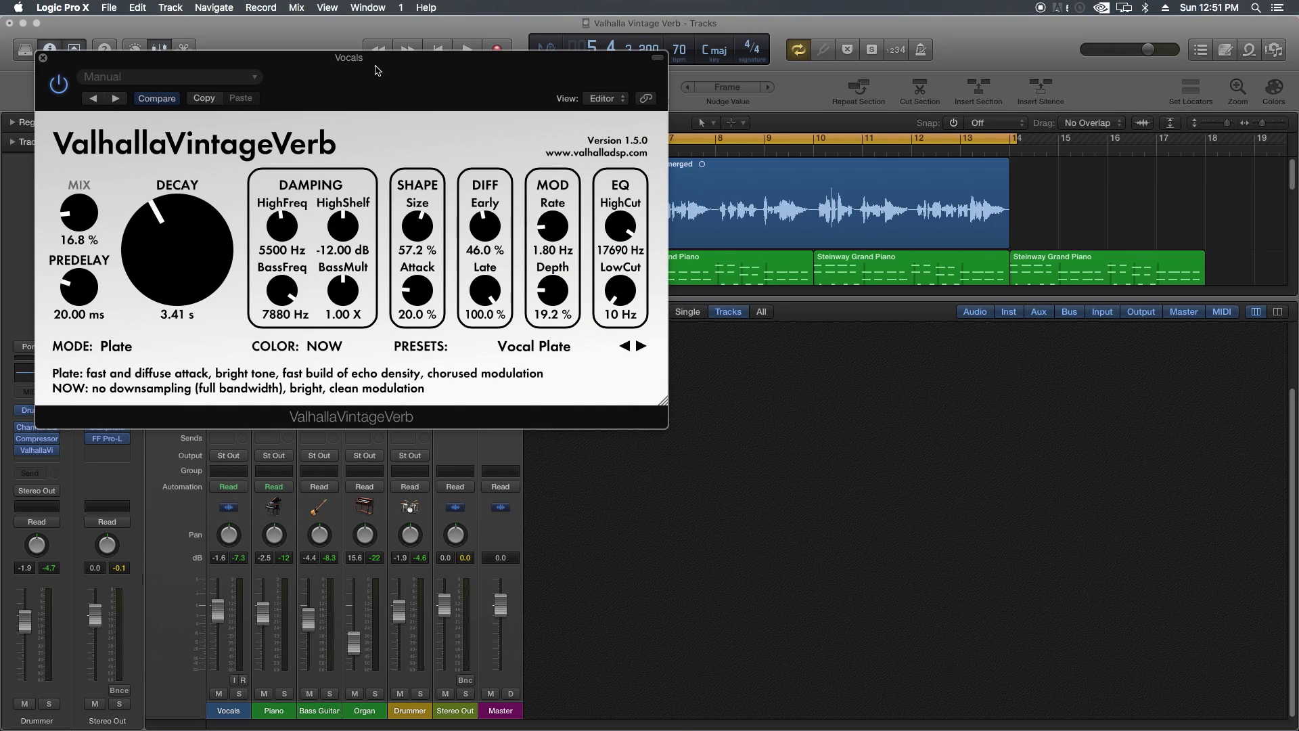
pyautogui.moveTo(377, 69); pyautogui.dragTo(799, 196)
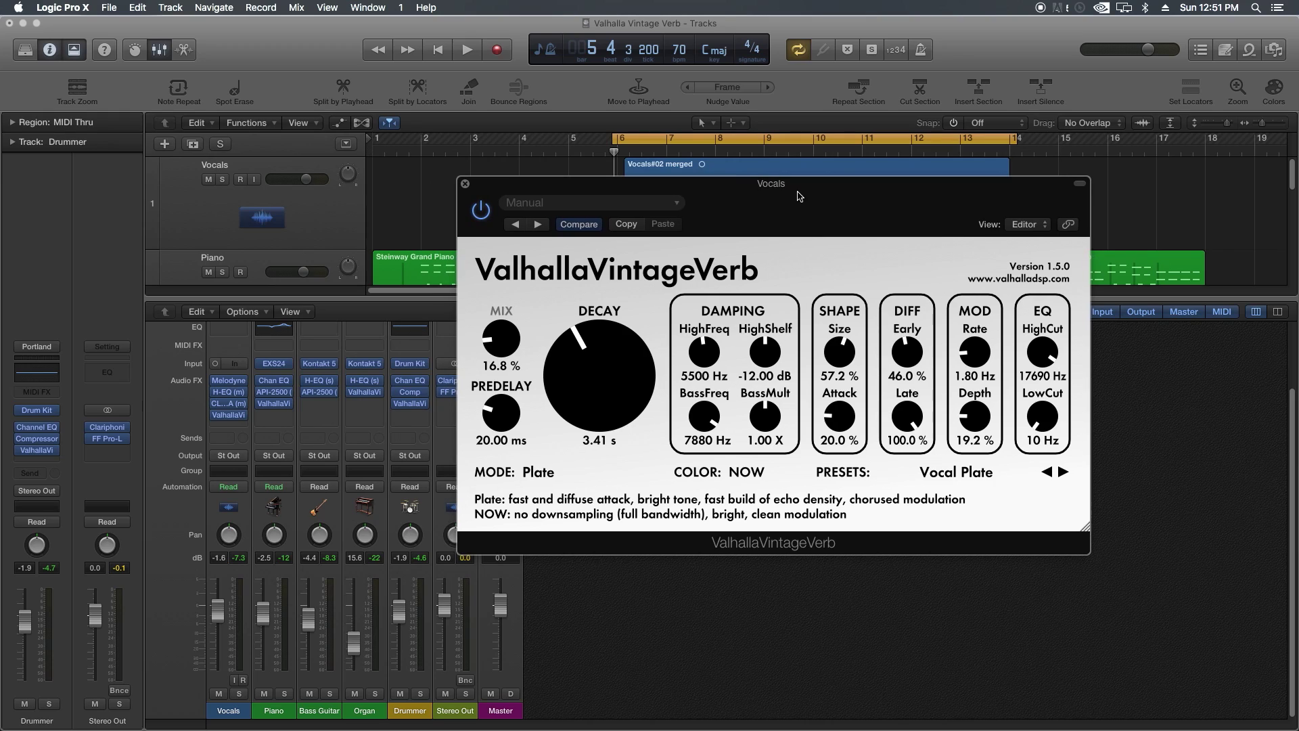